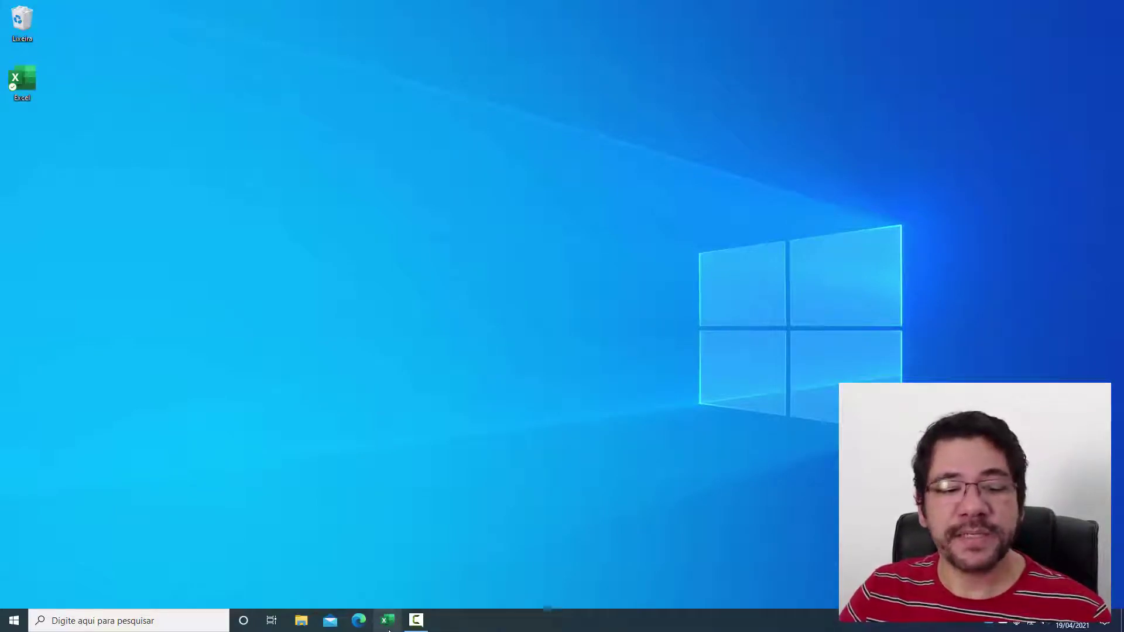
Search Windows for Excel and launch the application
{"action": "right_click", "coordinate": [386, 625]}
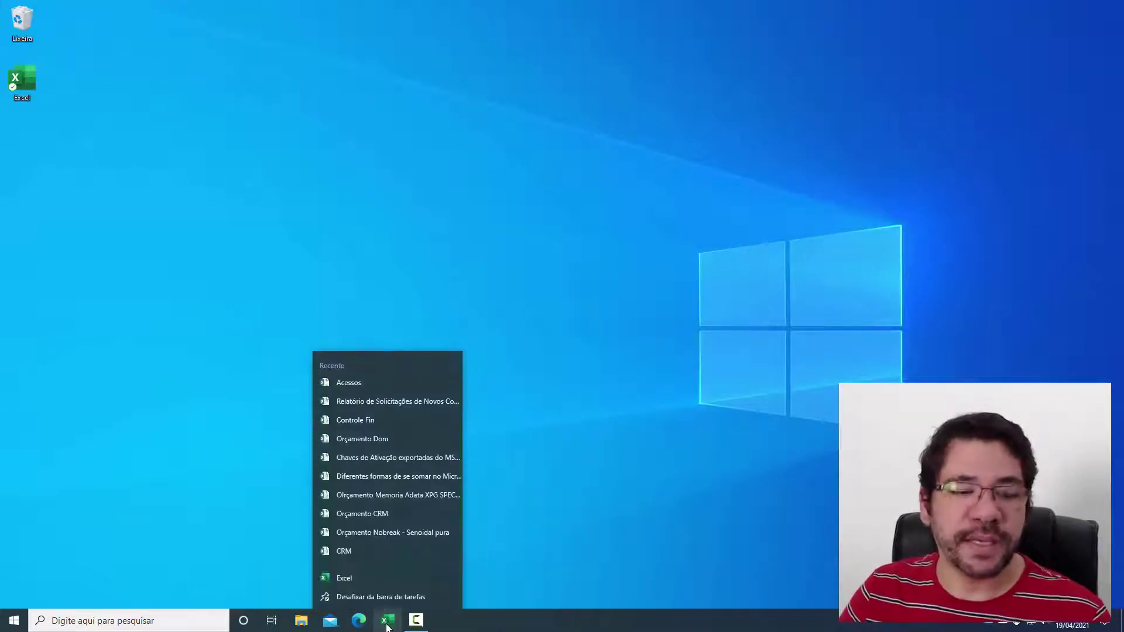
{"action": "left_click", "coordinate": [629, 526]}
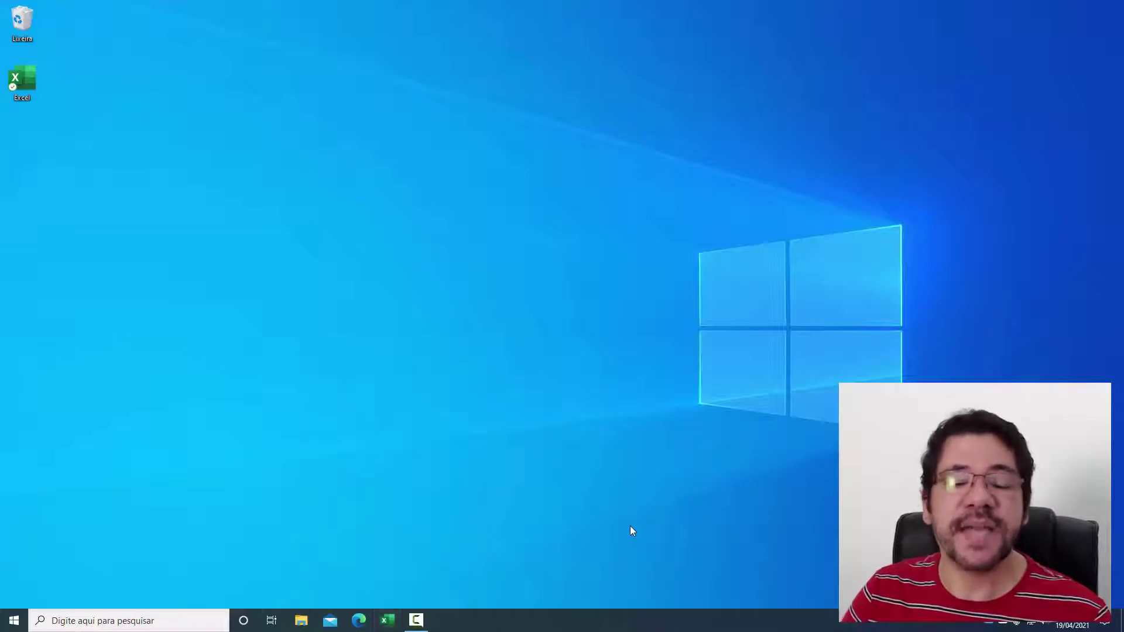
{"action": "left_click", "coordinate": [13, 619]}
{"action": "type", "text": "excel"}
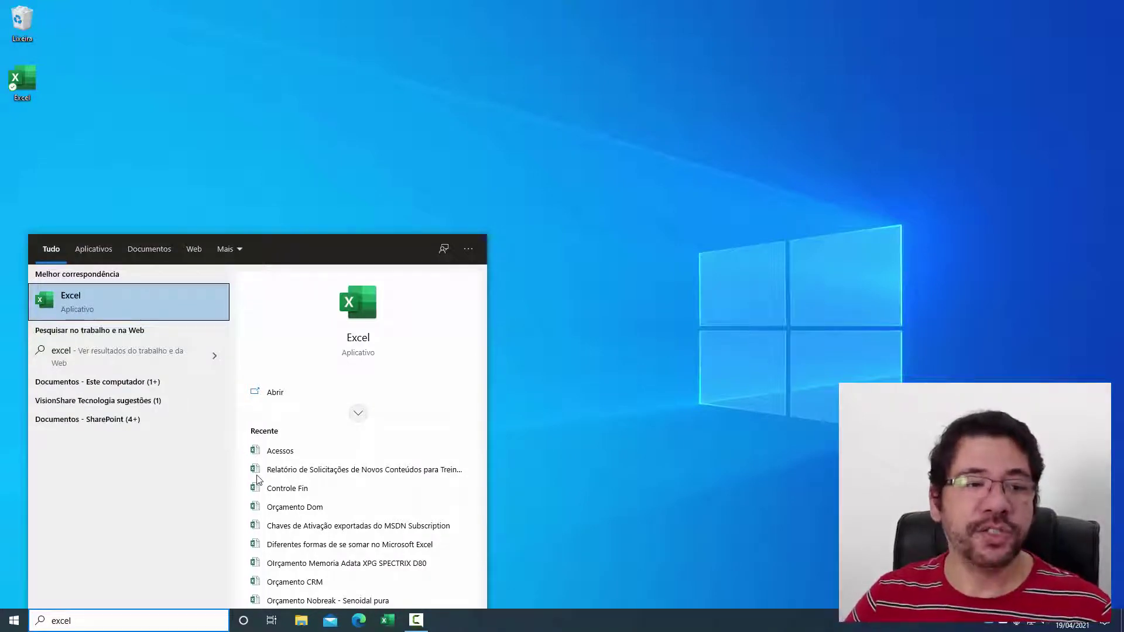
{"action": "key", "text": "Return"}
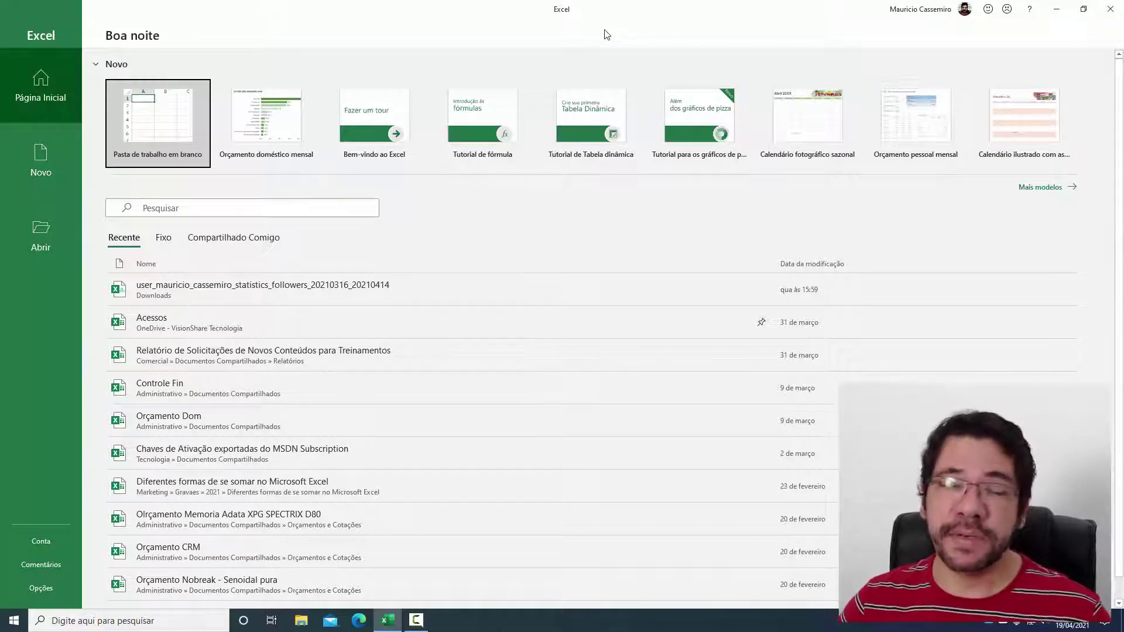
Check the Office account and product information, and create a blank workbook
{"action": "left_click", "coordinate": [44, 546]}
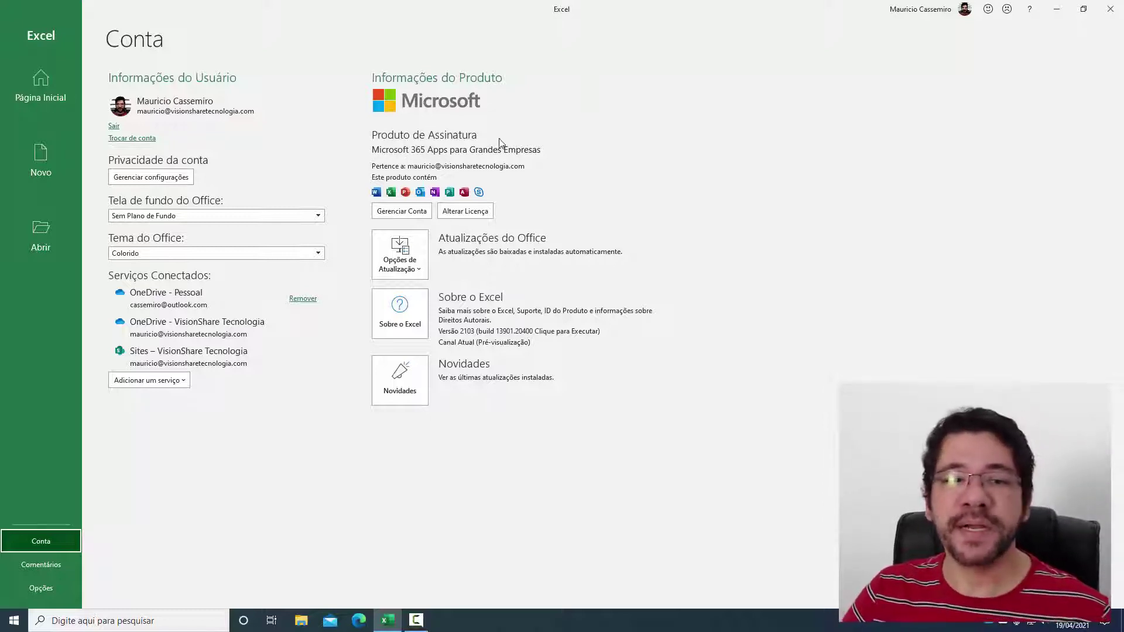
{"action": "left_click", "coordinate": [37, 100]}
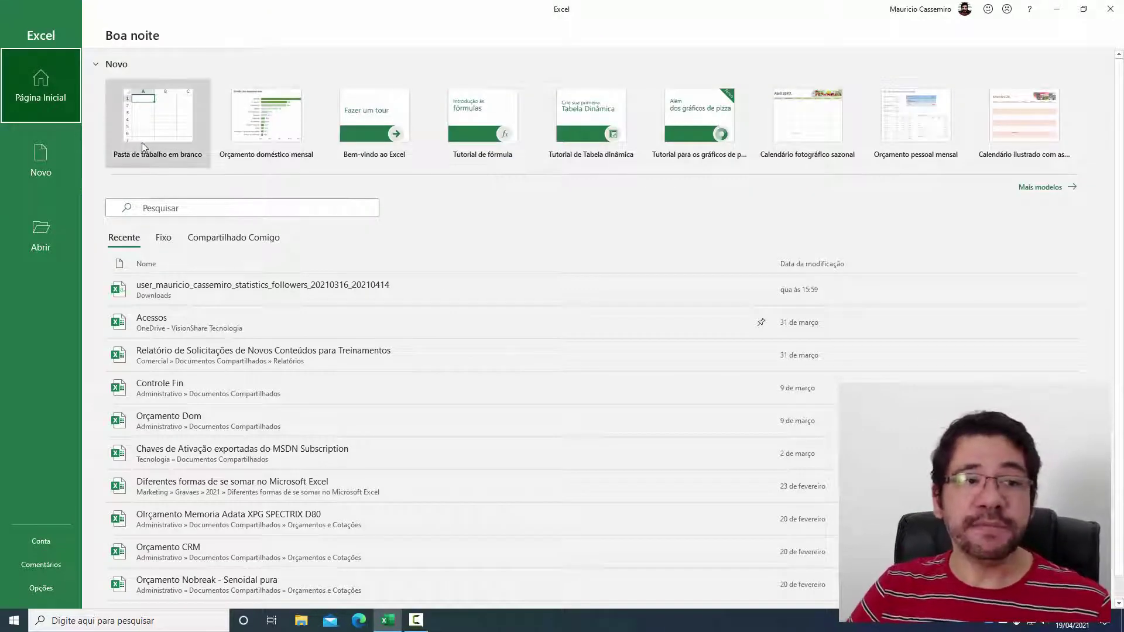
{"action": "left_click", "coordinate": [163, 117]}
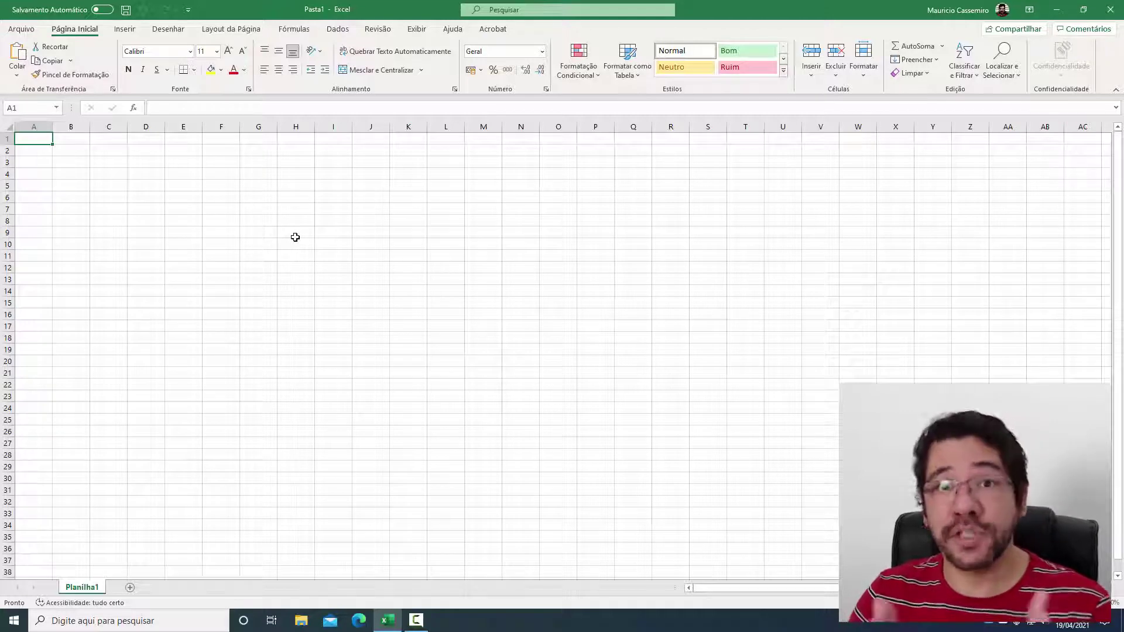
Switch to Microsoft Edge and open the VSTREIN site from the Marketing bookmarks' Sites folder
{"action": "left_click", "coordinate": [358, 620]}
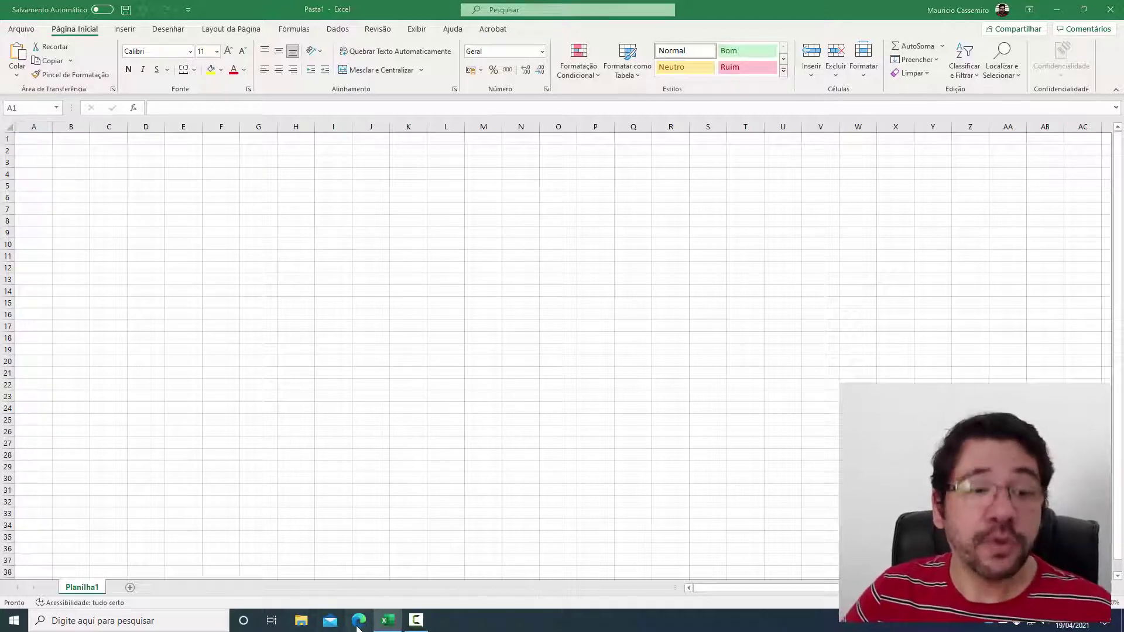
{"action": "left_click", "coordinate": [679, 122]}
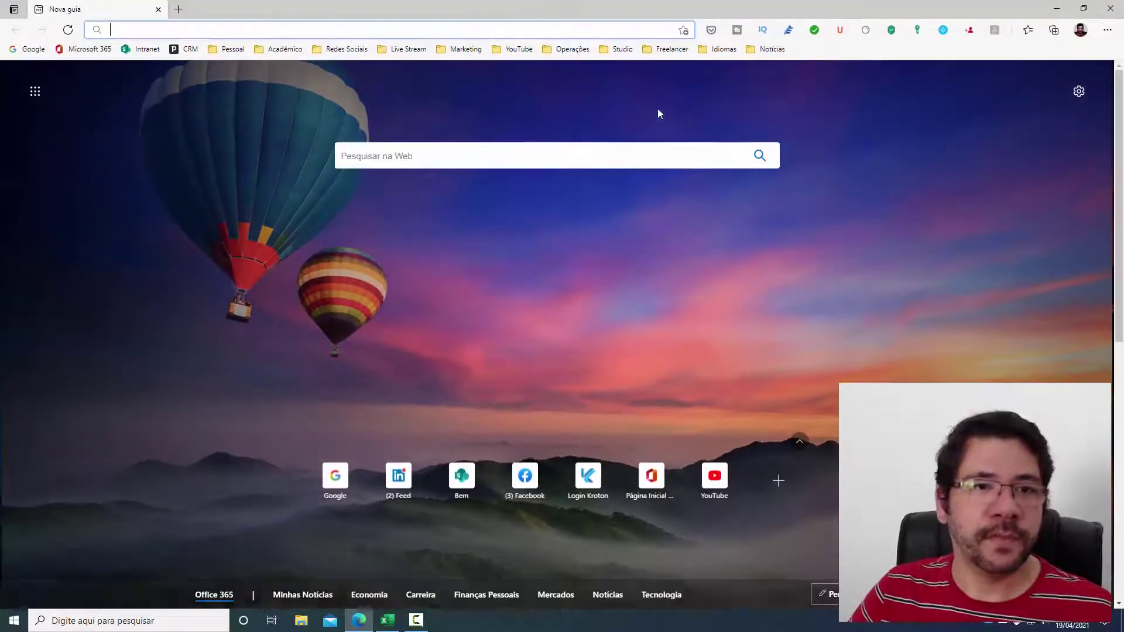
{"action": "left_click", "coordinate": [471, 53]}
{"action": "mouse_move", "coordinate": [484, 91]}
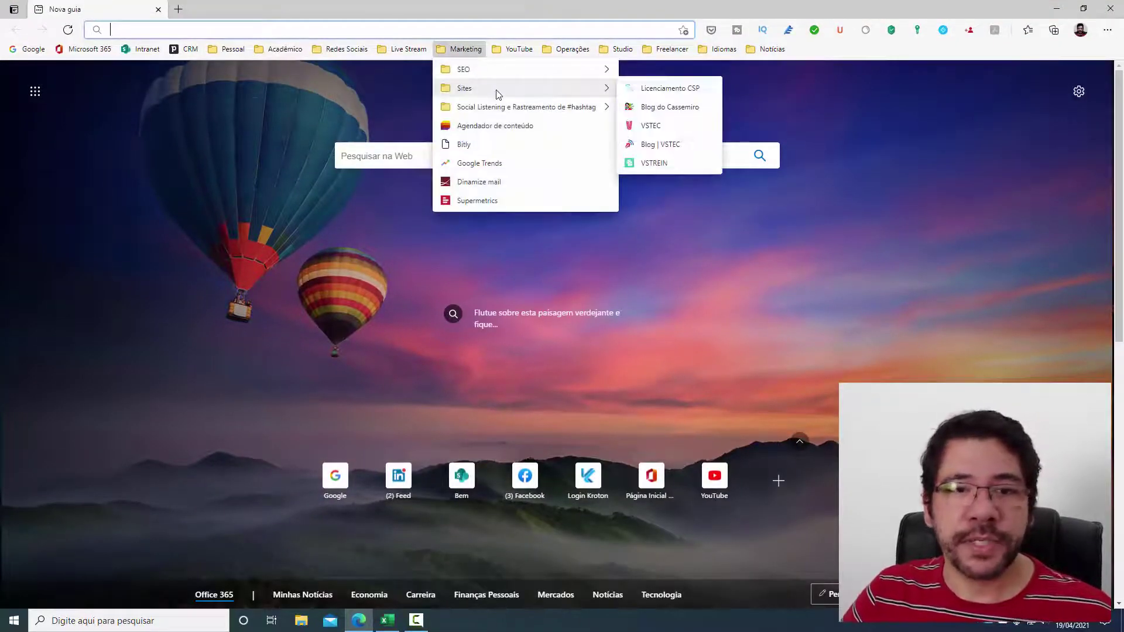
{"action": "left_click", "coordinate": [656, 163]}
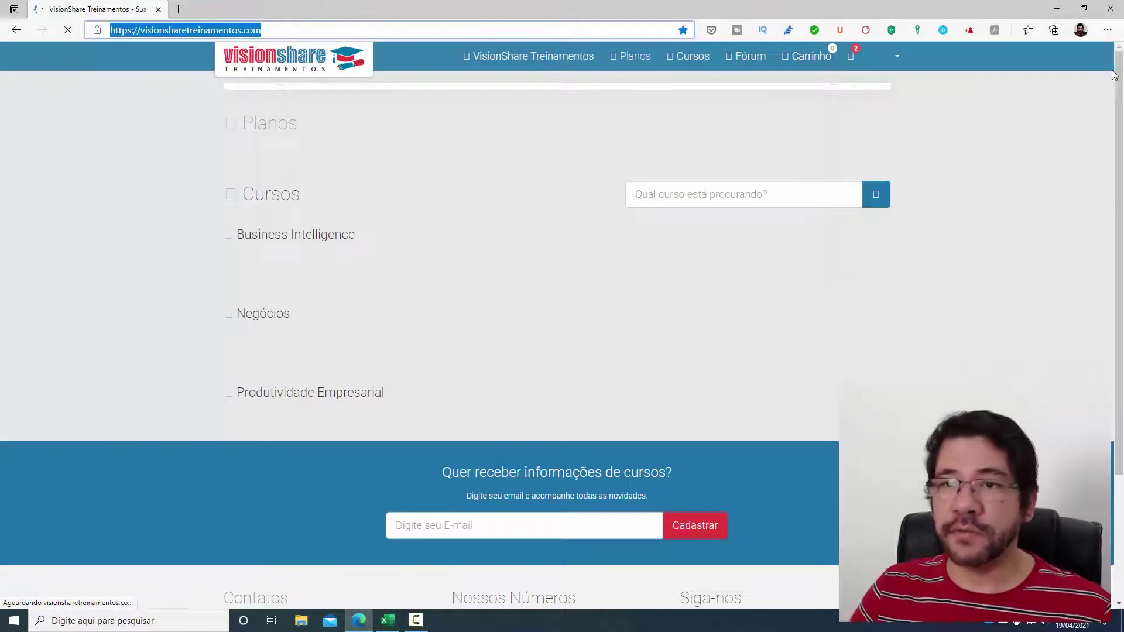
{"action": "left_click", "coordinate": [1108, 30]}
{"action": "left_click", "coordinate": [970, 88]}
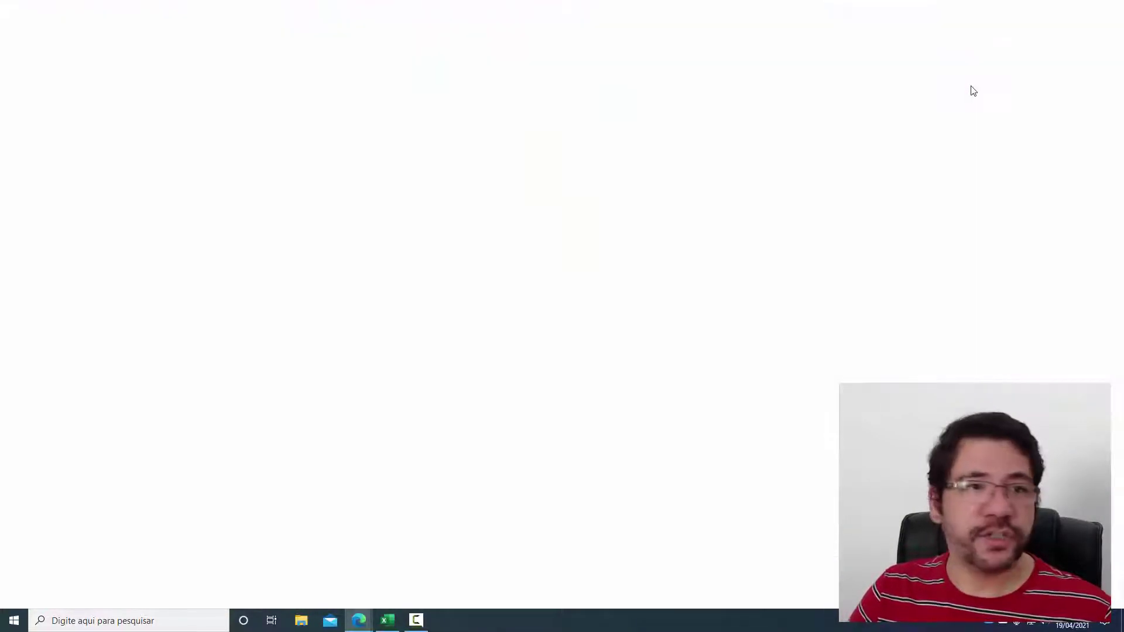
{"action": "type", "text": "https://visionsharetreinamentos.com/"}
{"action": "key", "text": "Return"}
{"action": "left_click", "coordinate": [1083, 8]}
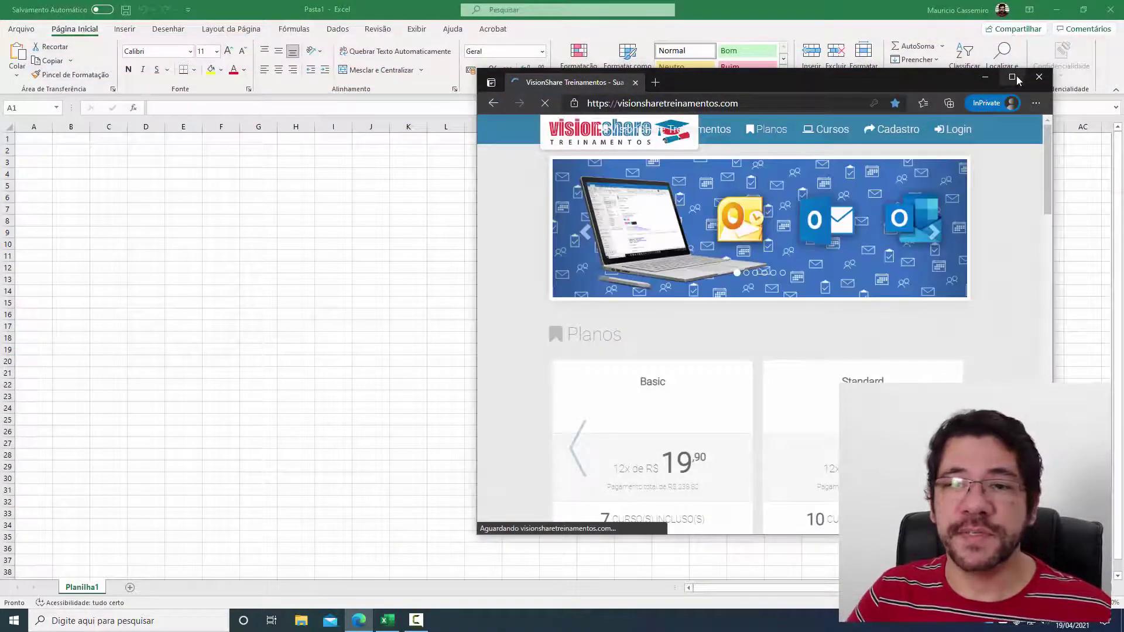
{"action": "left_click", "coordinate": [1012, 76]}
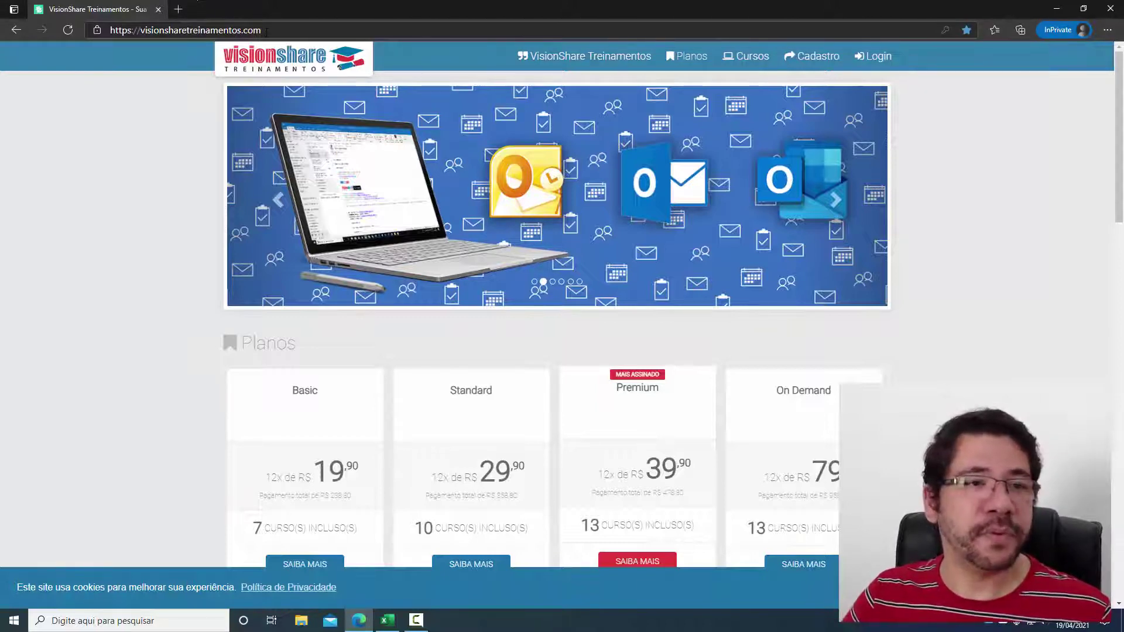
Browse the Produtividade Empresarial courses on the site and open the Microsoft Excel 2016 - Nível Básico course page
{"action": "left_click", "coordinate": [266, 30]}
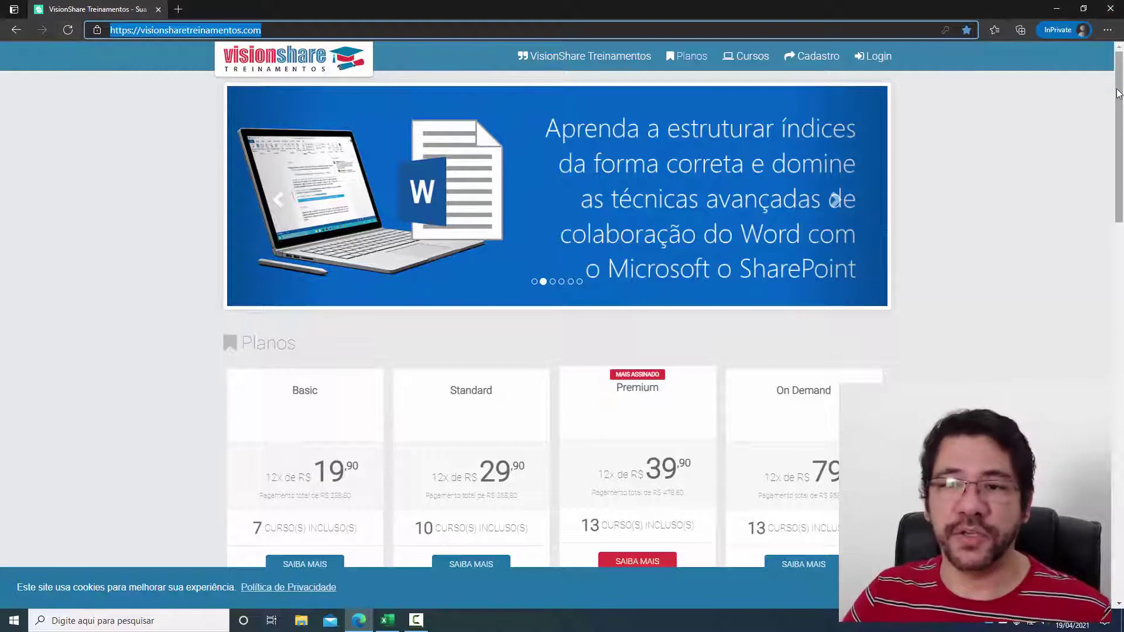
{"action": "left_click_drag", "start_coordinate": [1120, 86], "coordinate": [1122, 417]}
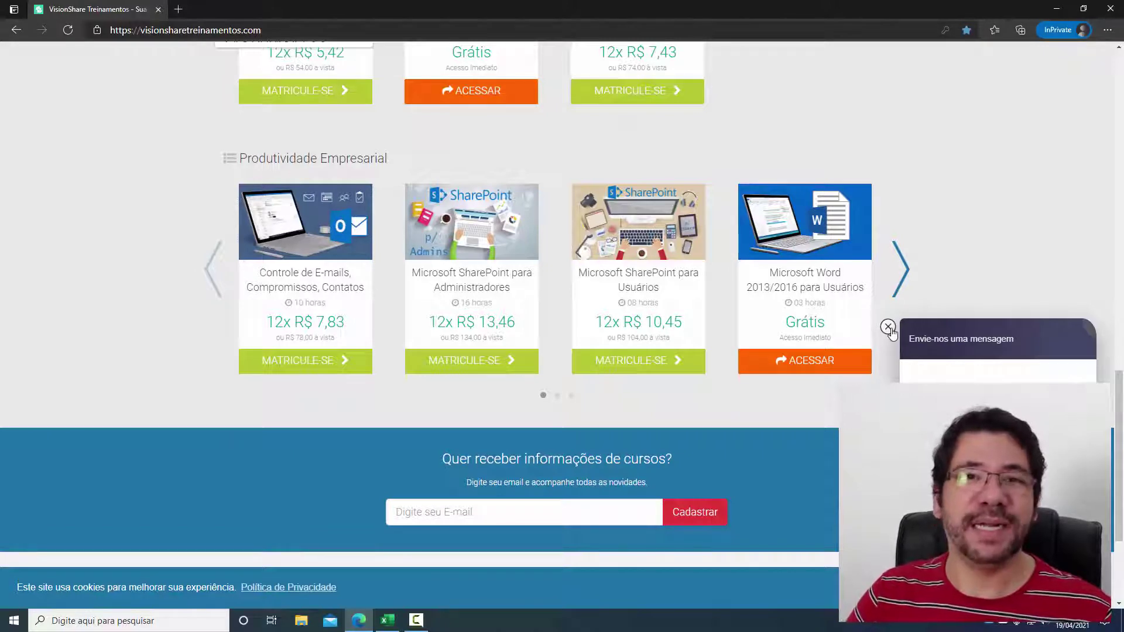
{"action": "left_click", "coordinate": [888, 327]}
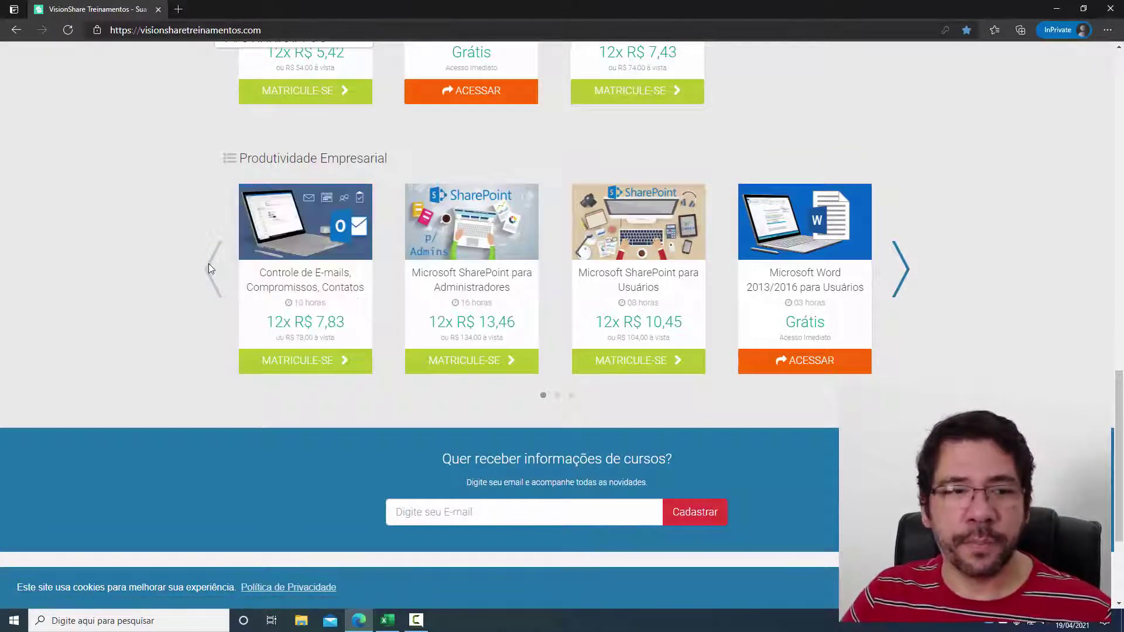
{"action": "left_click", "coordinate": [904, 273]}
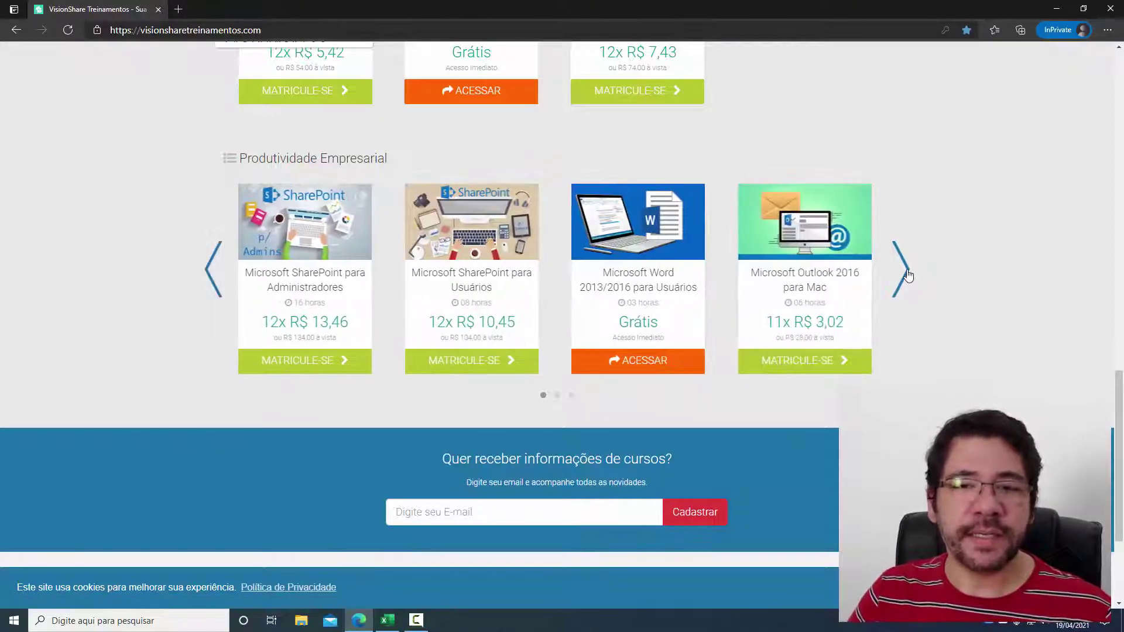
{"action": "left_click", "coordinate": [906, 274]}
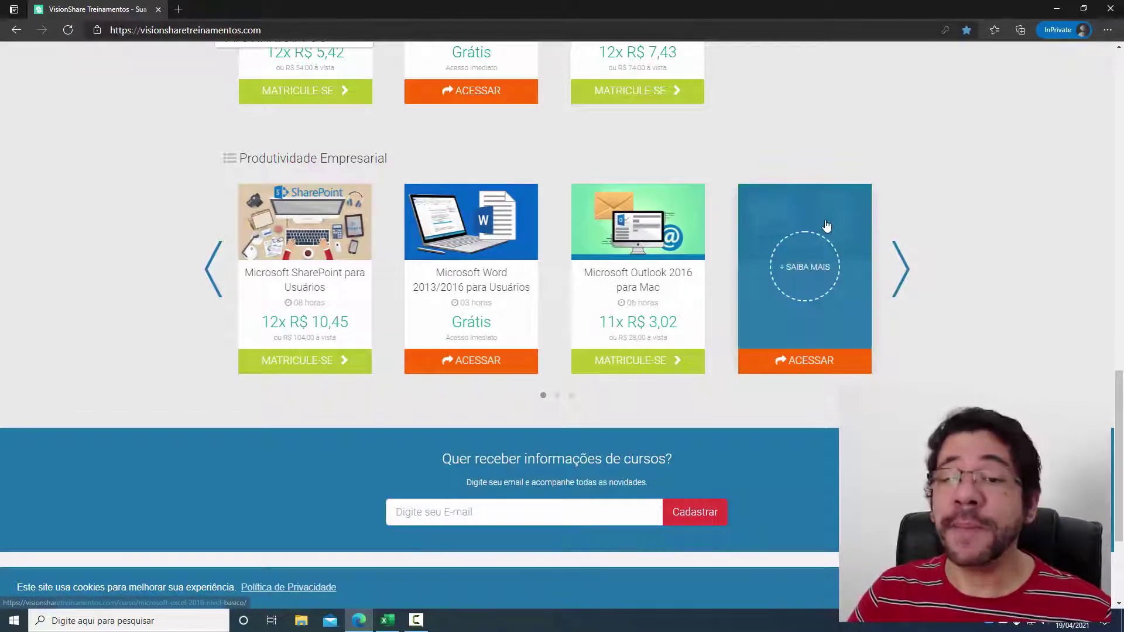
{"action": "left_click", "coordinate": [806, 273]}
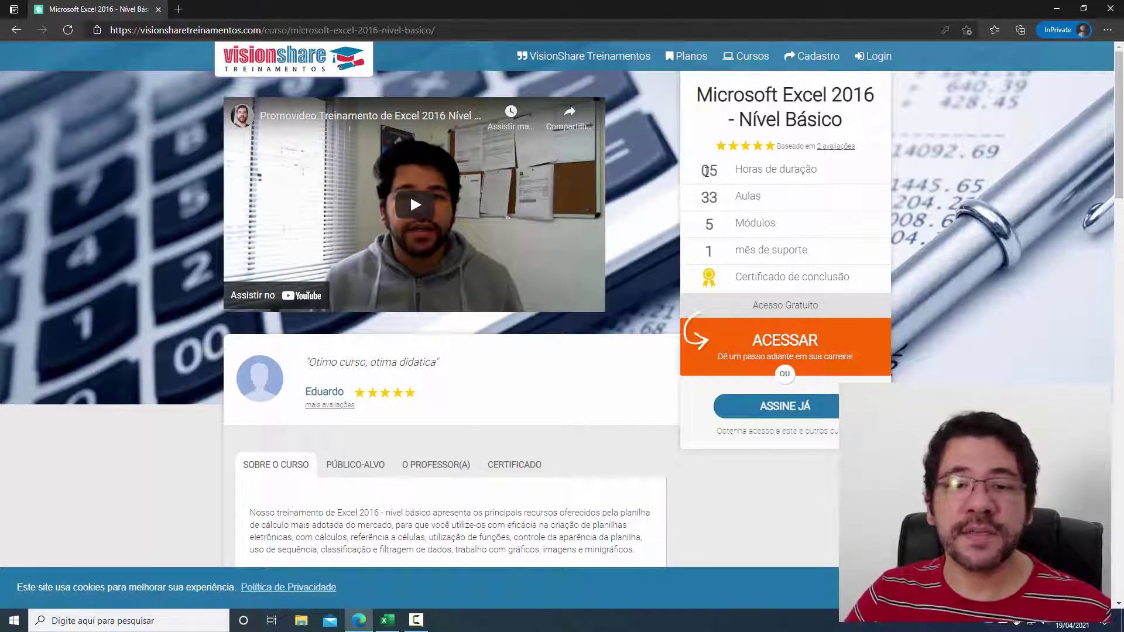
Review the course's number of lessons, modules and months of support, highlighting each entry in the summary
{"action": "double_click", "coordinate": [708, 197]}
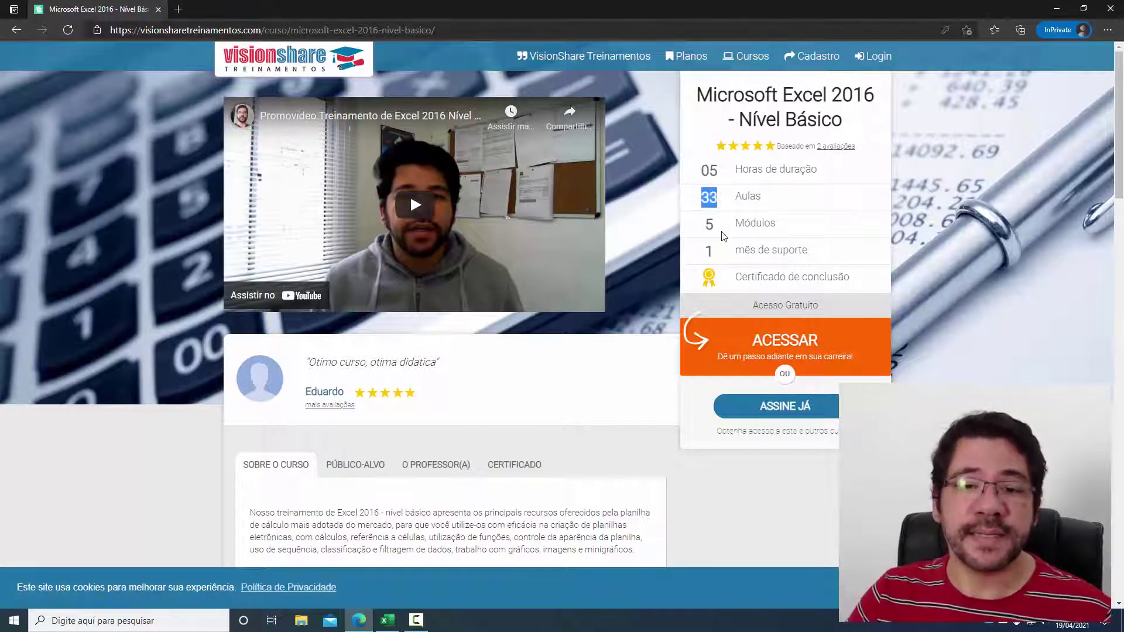
{"action": "double_click", "coordinate": [708, 224]}
{"action": "double_click", "coordinate": [710, 252]}
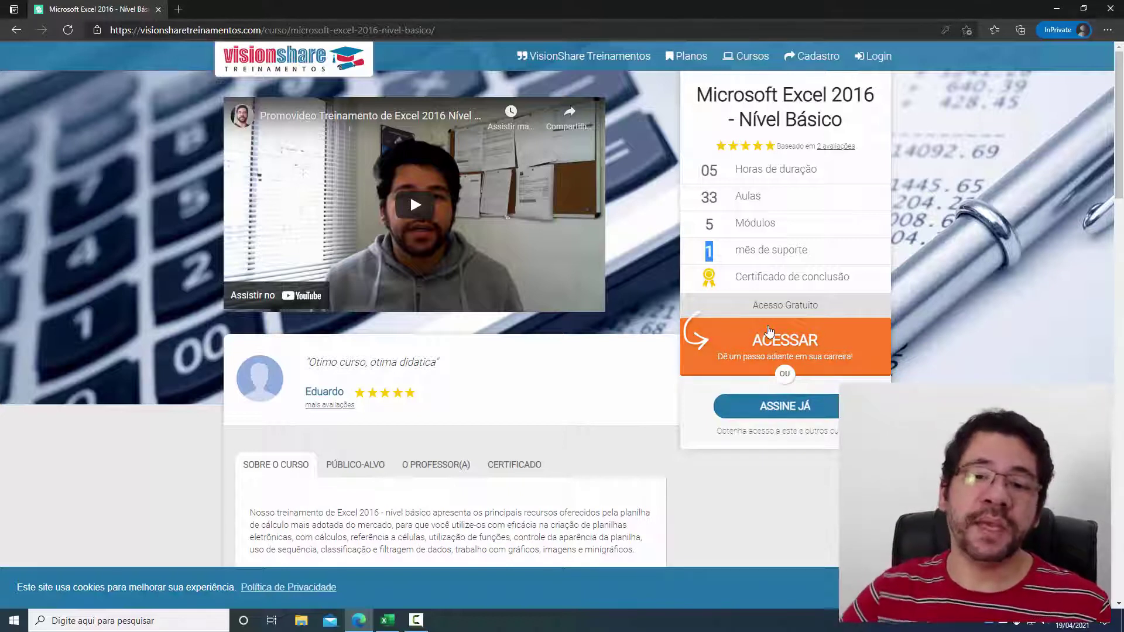
{"action": "left_click_drag", "start_coordinate": [817, 250], "coordinate": [738, 248]}
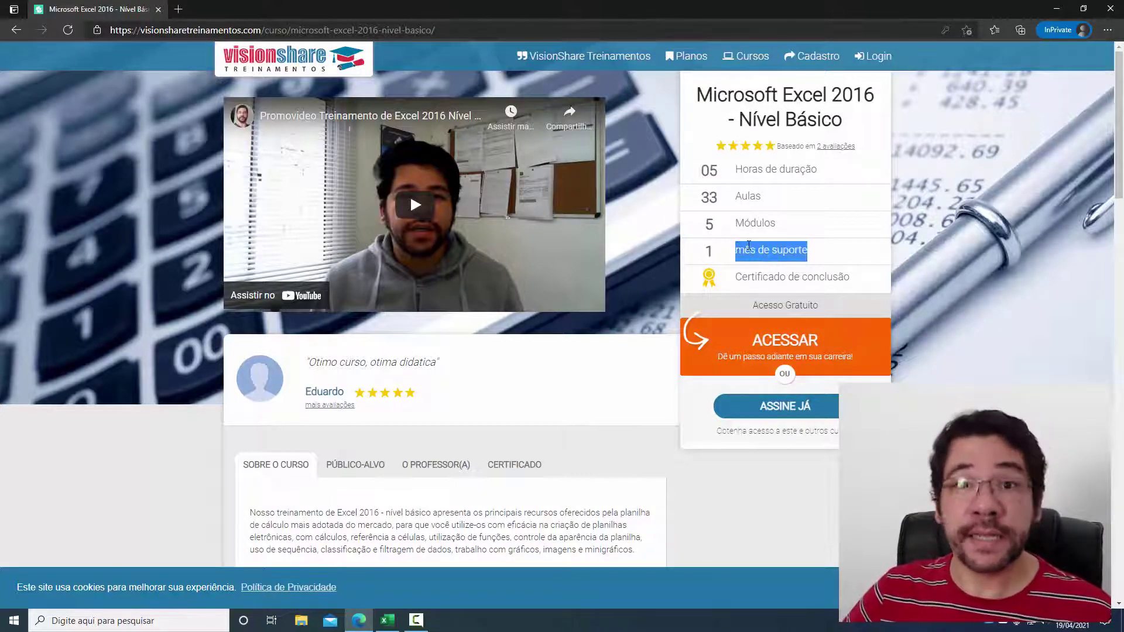
Examine the lessons in the course's modules, including Formatação e Aparência and Gráficos, and close the InPrivate window
{"action": "left_click_drag", "start_coordinate": [1120, 142], "coordinate": [1121, 302]}
{"action": "left_click", "coordinate": [311, 248]}
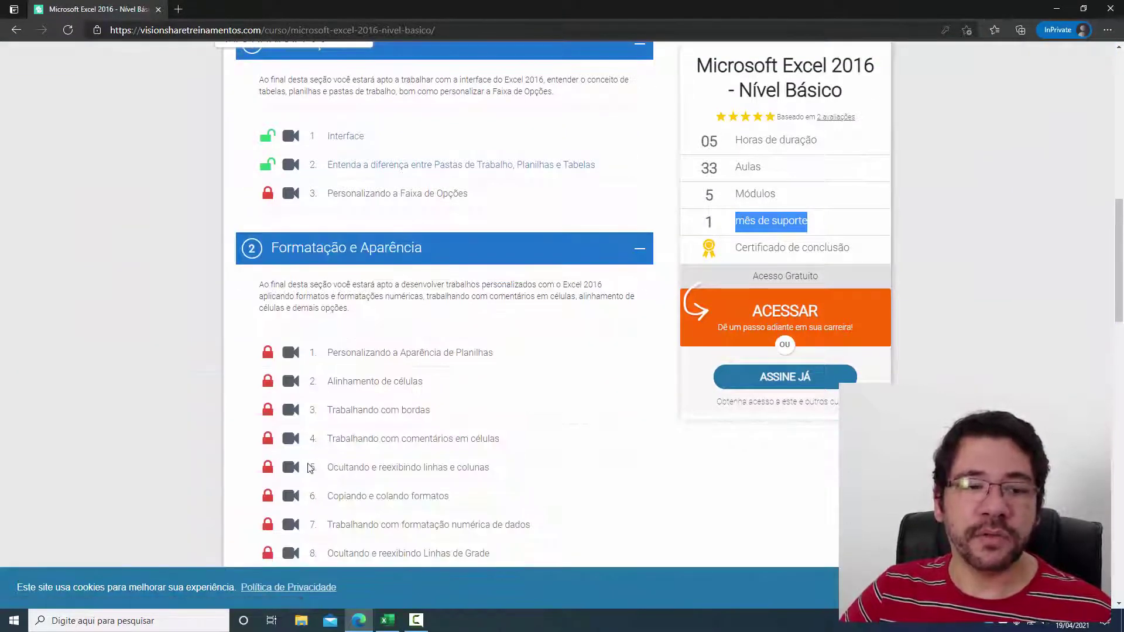
{"action": "scroll", "coordinate": [310, 468], "scroll_direction": "up", "scroll_amount": 2}
{"action": "scroll", "coordinate": [381, 420], "scroll_direction": "down", "scroll_amount": 7}
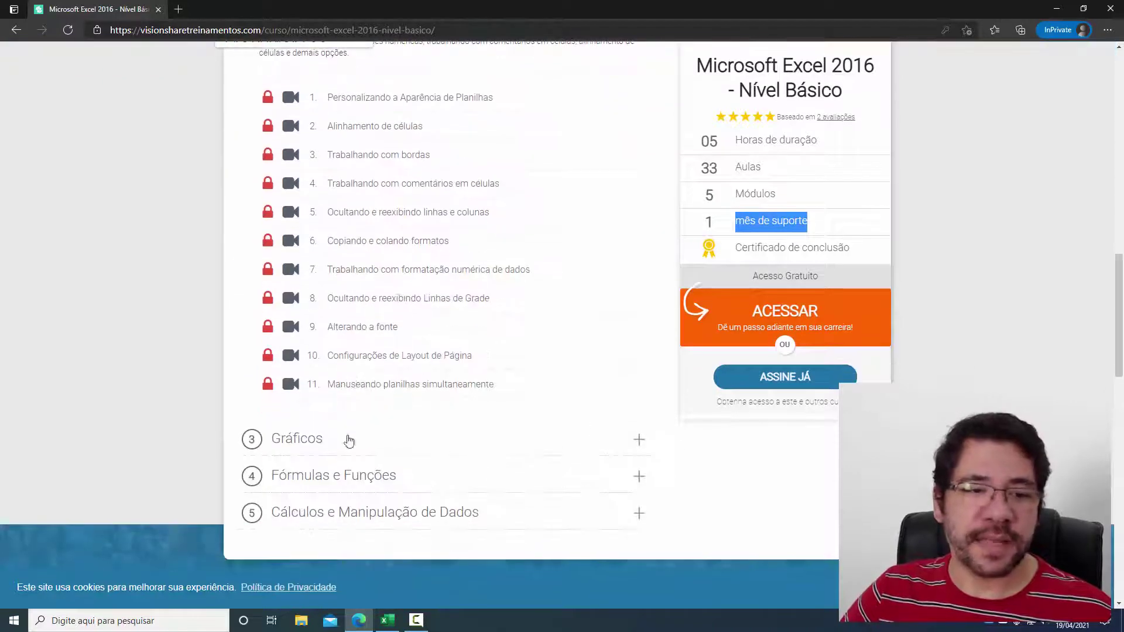
{"action": "left_click", "coordinate": [316, 451]}
{"action": "left_click", "coordinate": [329, 309]}
{"action": "scroll", "coordinate": [484, 411], "scroll_direction": "down", "scroll_amount": 6}
{"action": "left_click", "coordinate": [321, 264]}
{"action": "scroll", "coordinate": [374, 241], "scroll_direction": "down", "scroll_amount": 7}
{"action": "scroll", "coordinate": [696, 398], "scroll_direction": "up", "scroll_amount": 3}
{"action": "left_click_drag", "start_coordinate": [1118, 466], "coordinate": [1122, 54]}
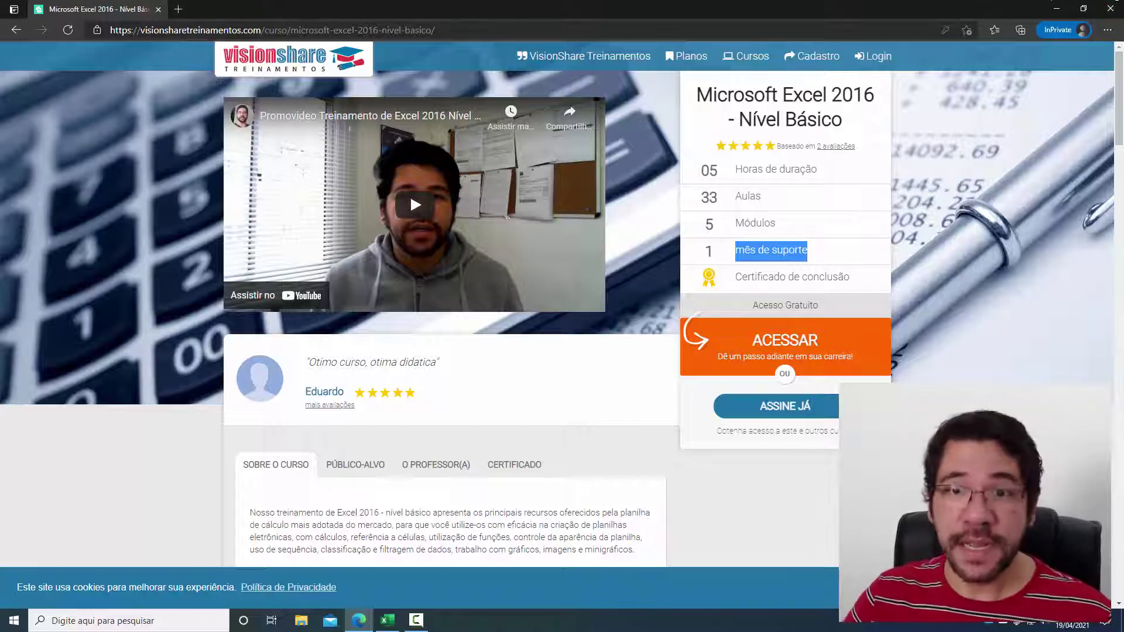
{"action": "left_click", "coordinate": [1109, 11]}
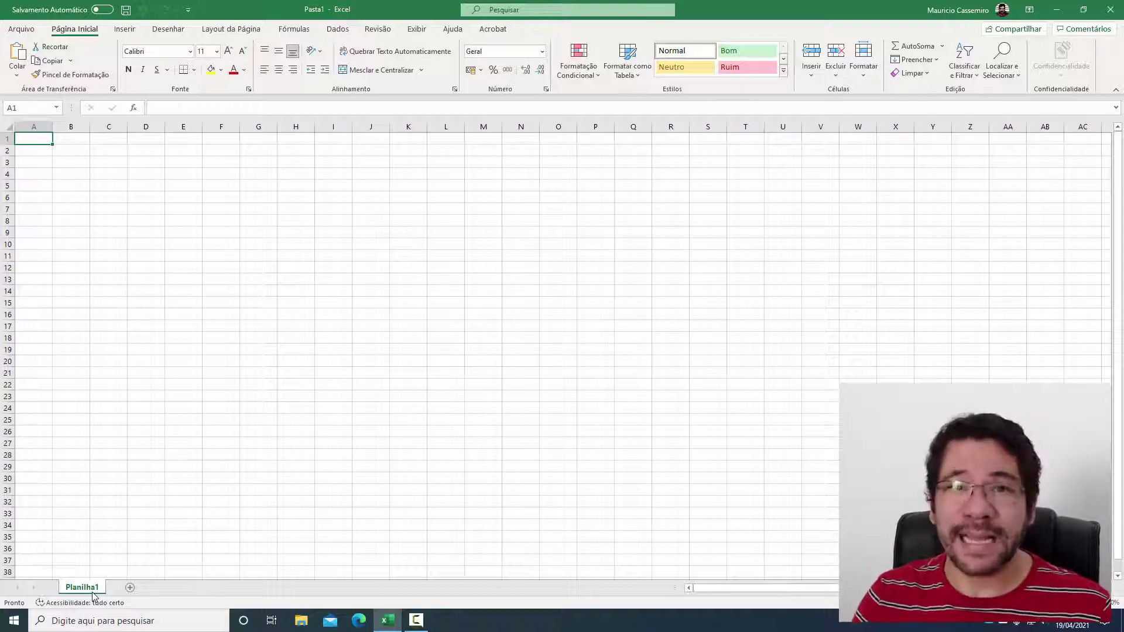
Highlight column A and row 1, and select cell A1 where they meet
{"action": "left_click", "coordinate": [34, 125]}
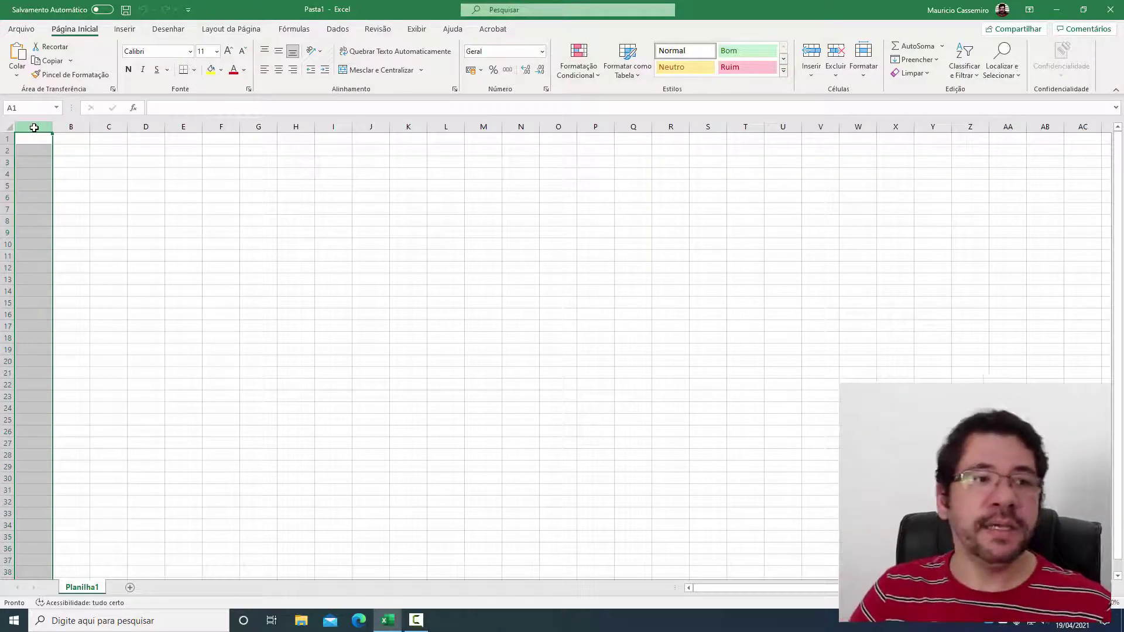
{"action": "left_click", "coordinate": [6, 138]}
{"action": "left_click", "coordinate": [27, 139]}
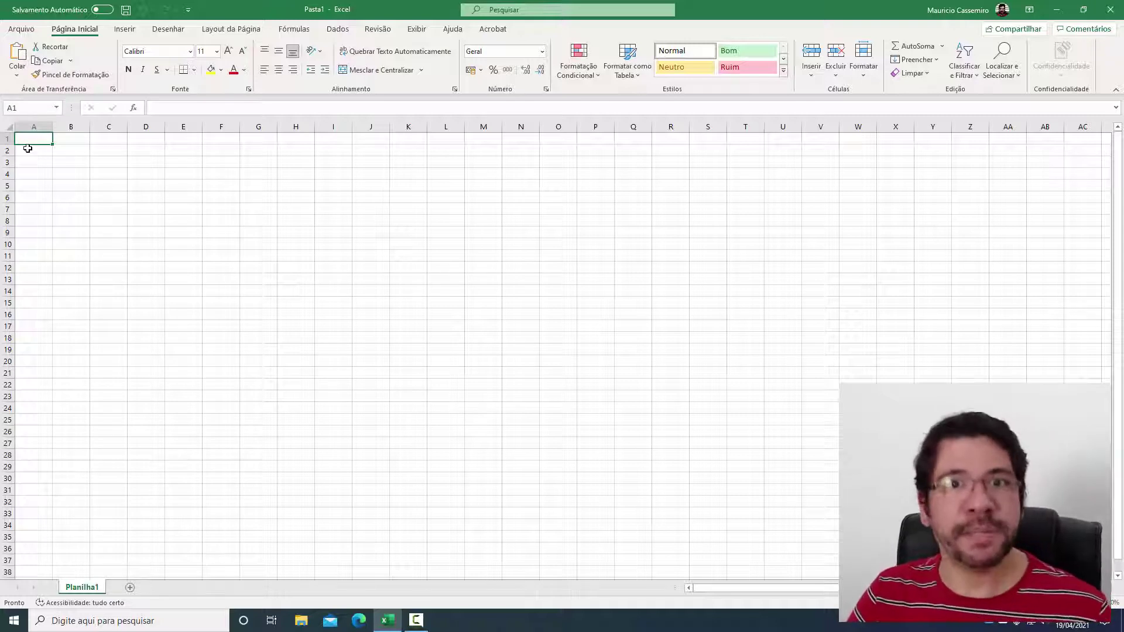
Highlight column B and cell B2, try shrinking column A and row 1 into a narrow margin, and undo it
{"action": "left_click", "coordinate": [73, 128]}
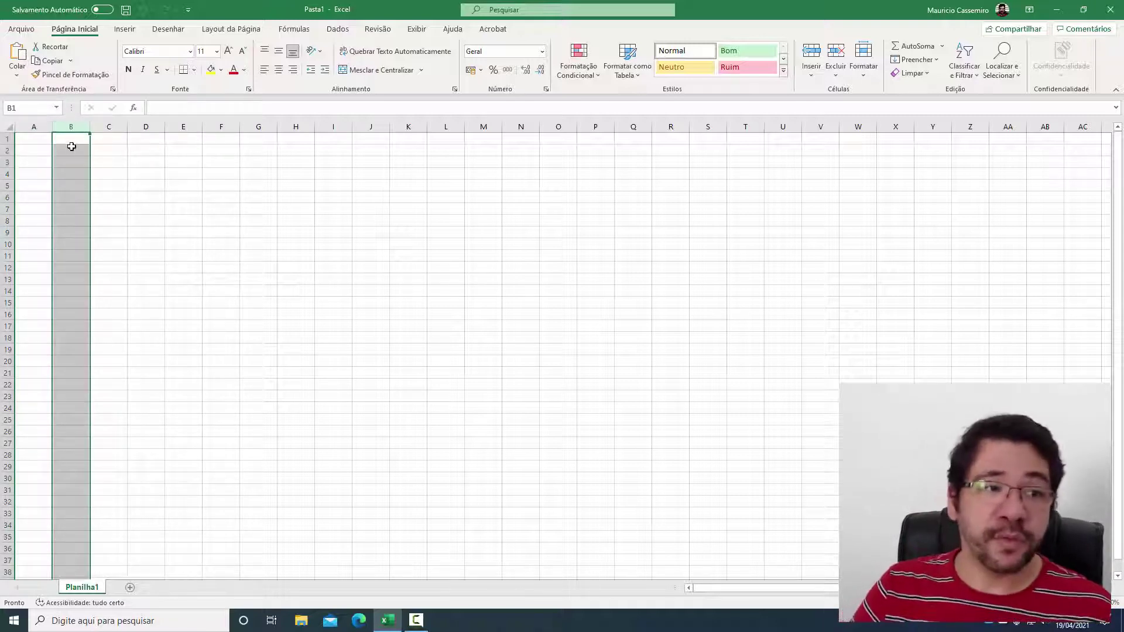
{"action": "left_click", "coordinate": [71, 149]}
{"action": "left_click_drag", "start_coordinate": [52, 128], "coordinate": [3, 141]}
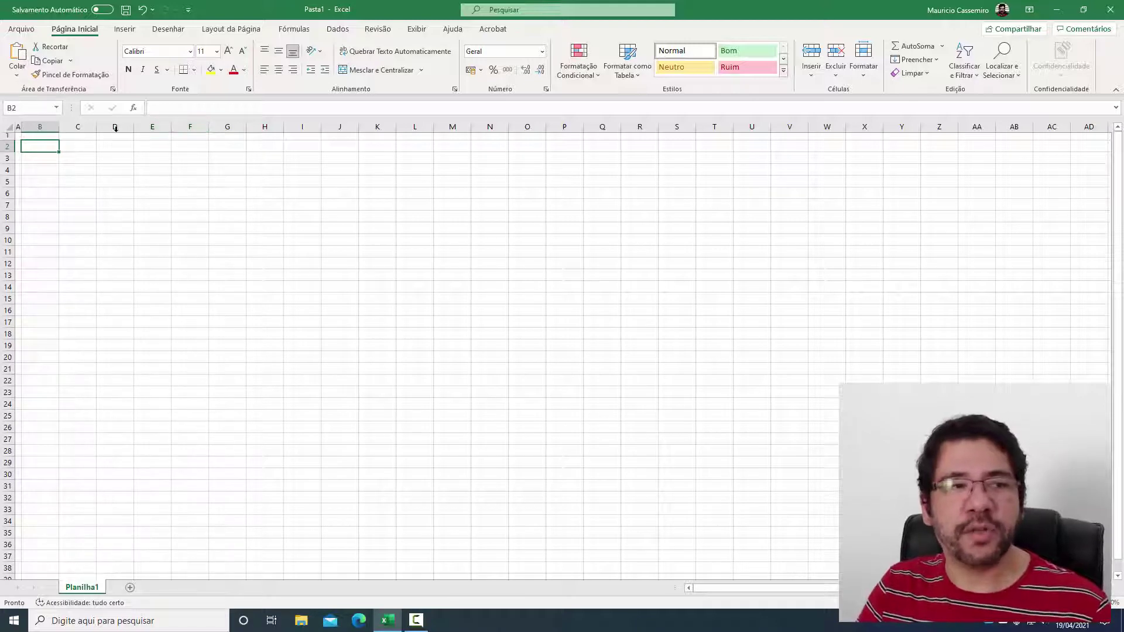
{"action": "key", "text": "ctrl+z"}
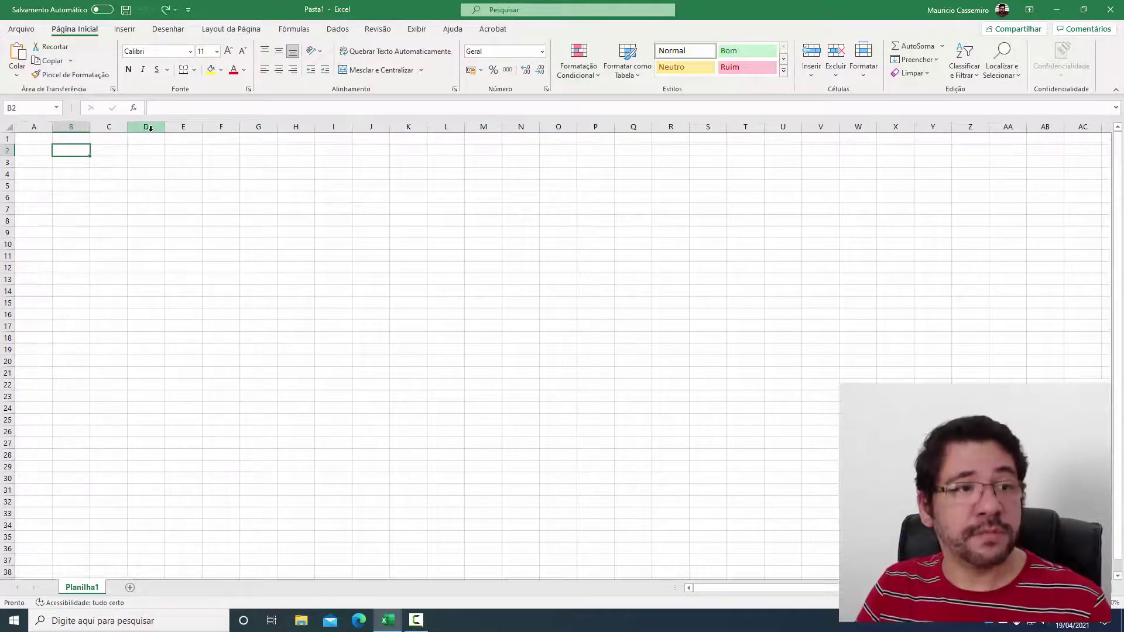
Enter the heading Vendedor in cell A1
{"action": "left_click", "coordinate": [30, 141]}
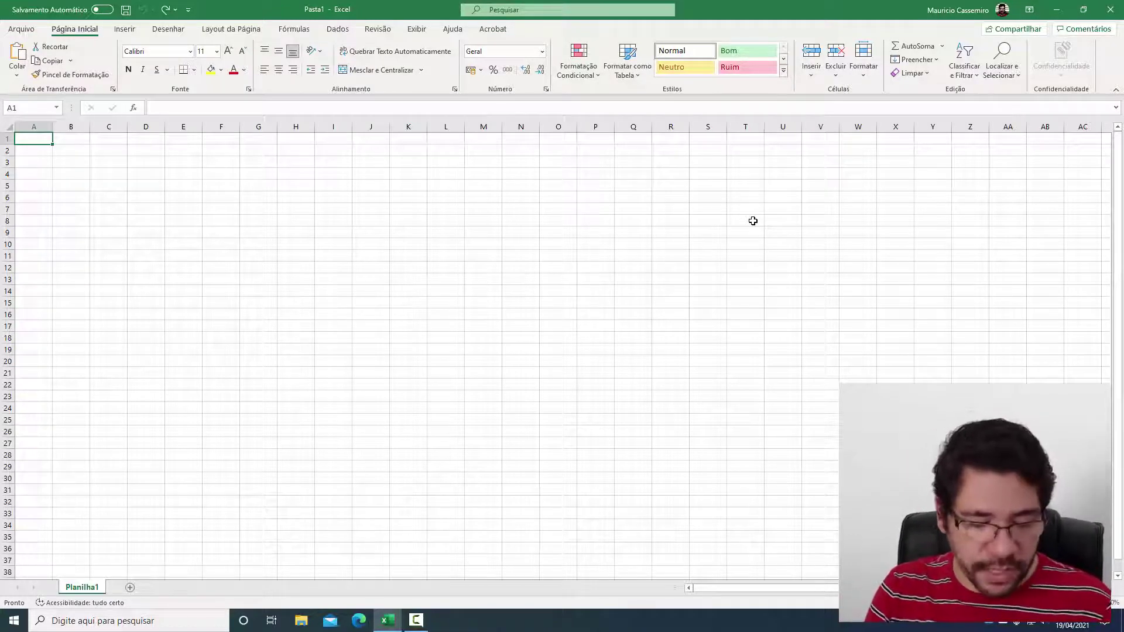
{"action": "type", "text": "Vendedor"}
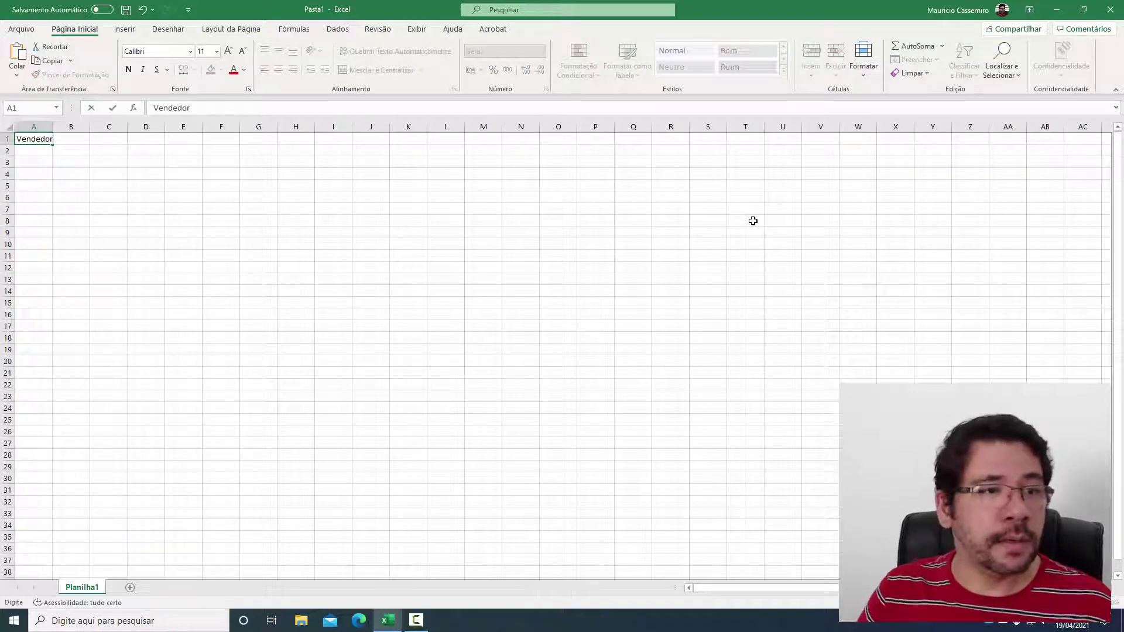
{"action": "key", "text": "Return"}
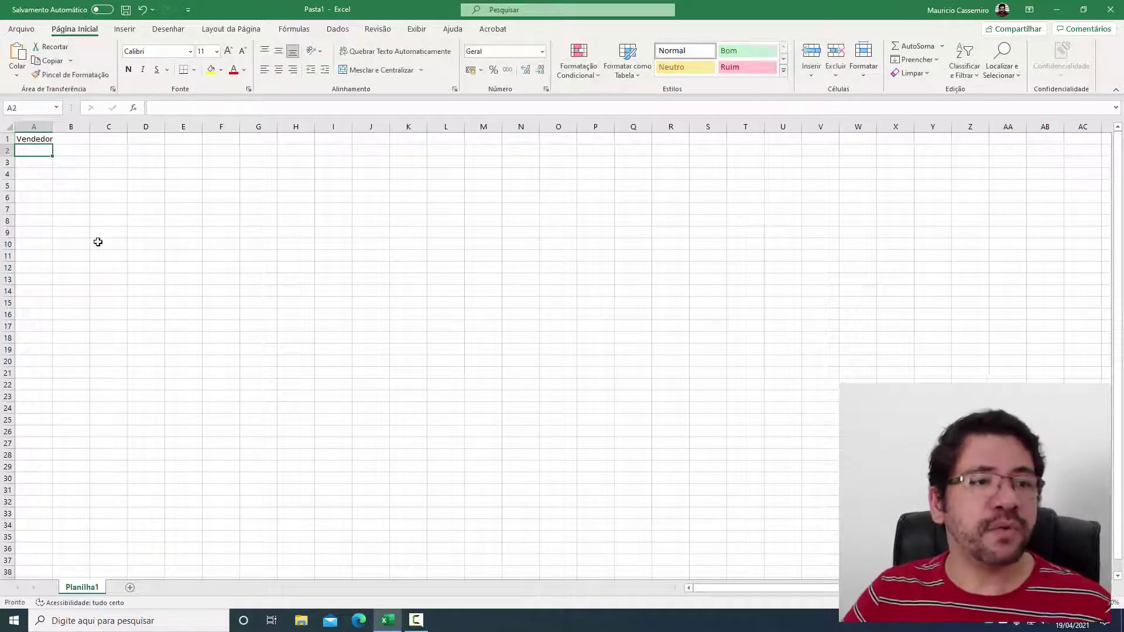
Widen column A slightly, and highlight row 1, its cells B1 through F1, and row 2
{"action": "left_click_drag", "start_coordinate": [53, 128], "coordinate": [56, 127]}
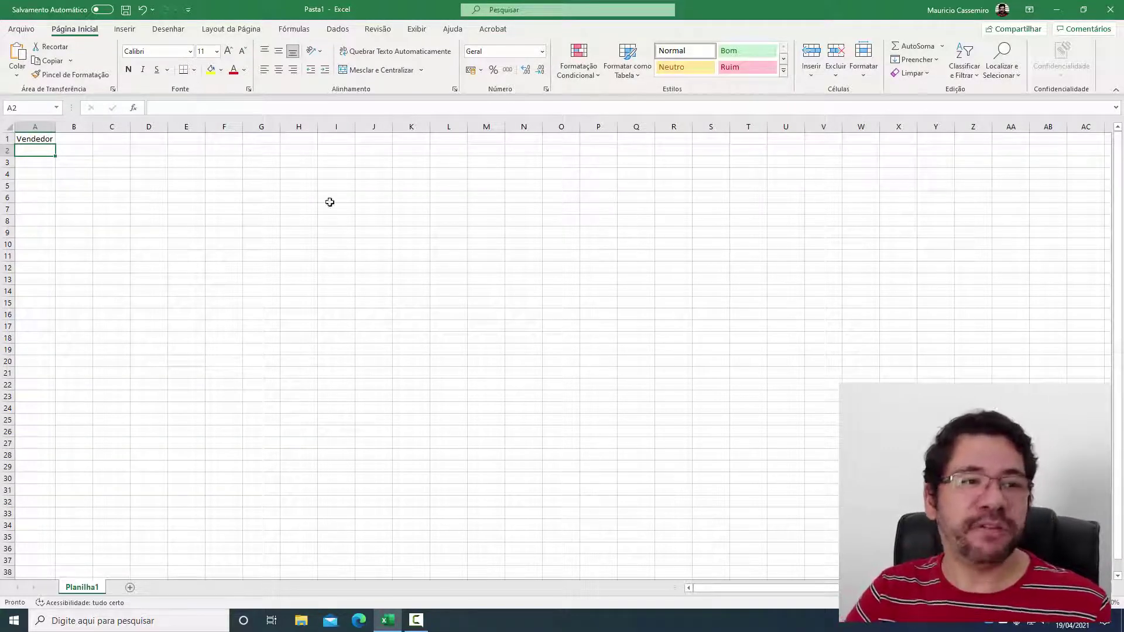
{"action": "left_click", "coordinate": [9, 138]}
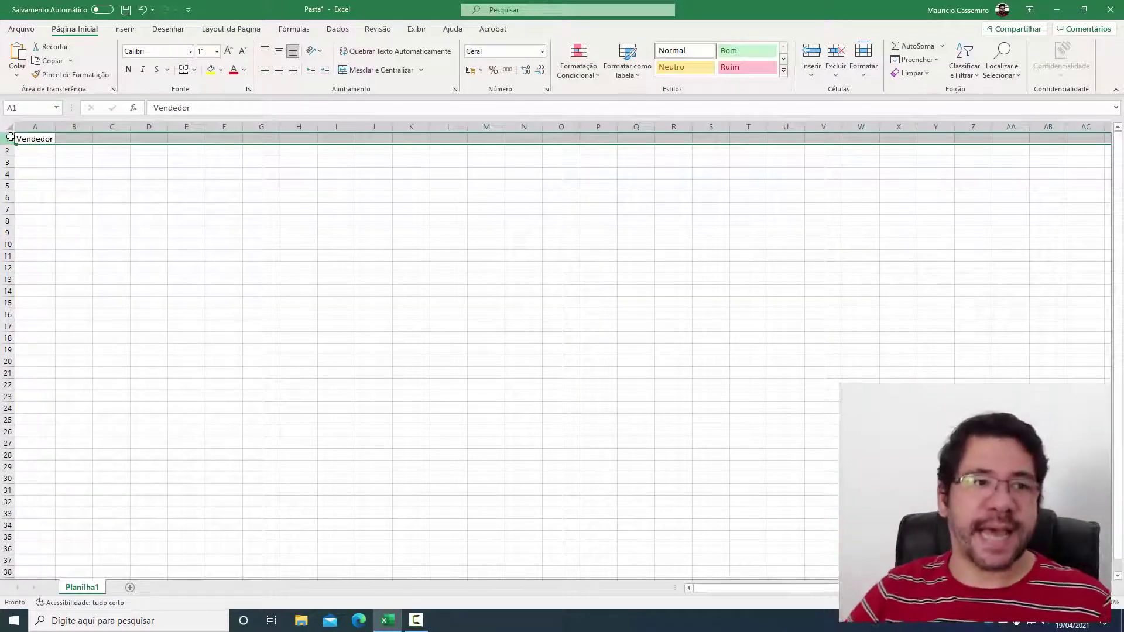
{"action": "left_click", "coordinate": [81, 140]}
{"action": "left_click", "coordinate": [112, 138]}
{"action": "left_click", "coordinate": [154, 139]}
{"action": "left_click", "coordinate": [194, 140]}
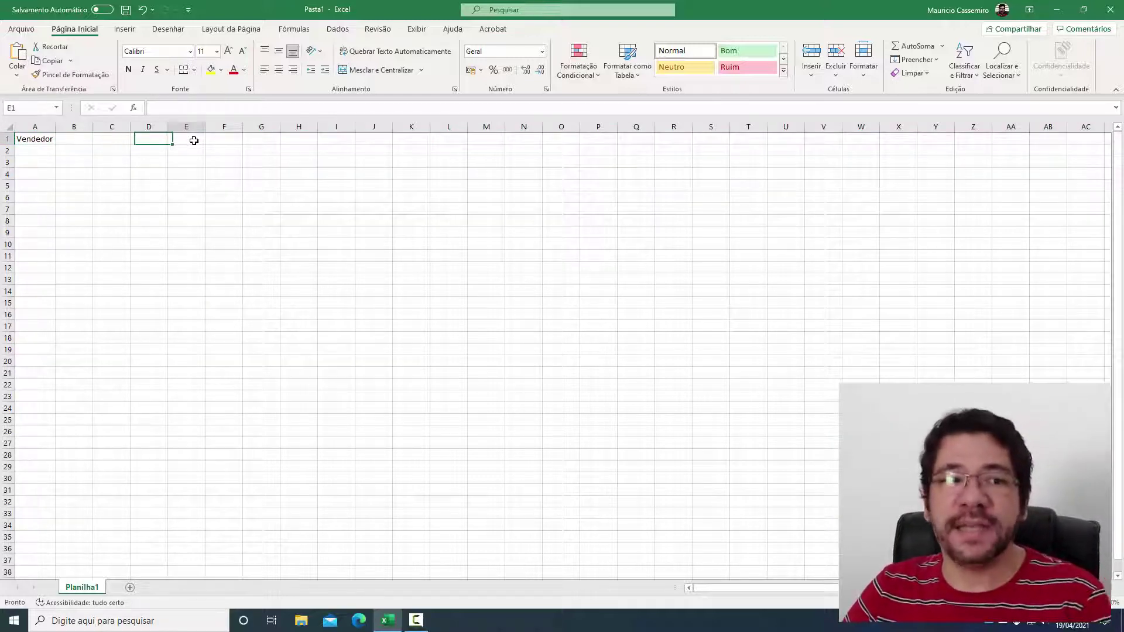
{"action": "left_click", "coordinate": [231, 139]}
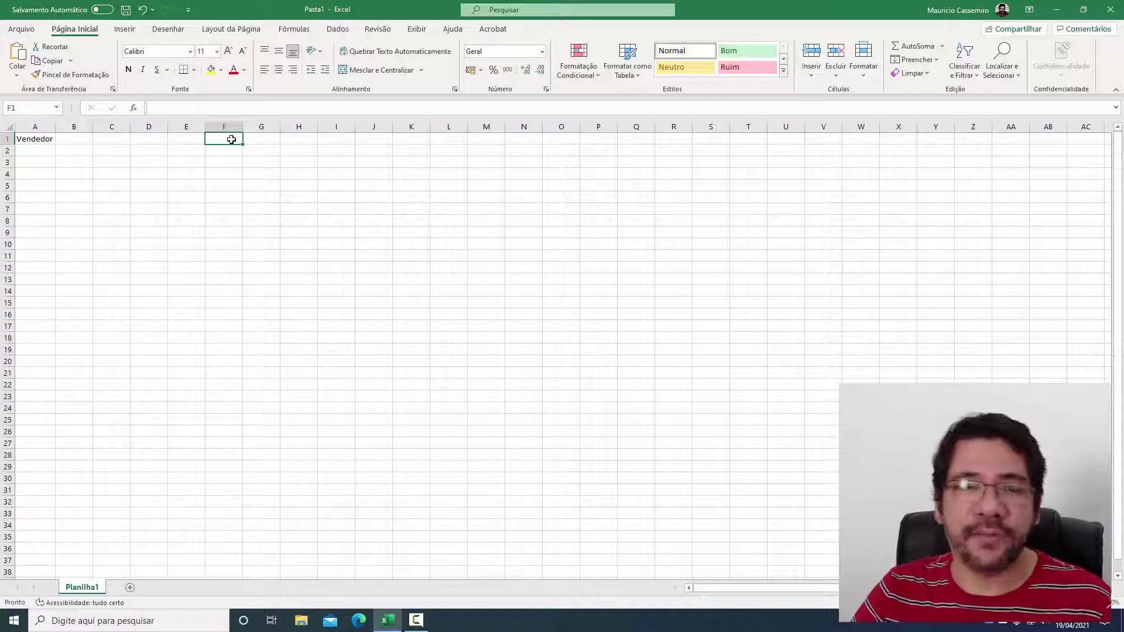
{"action": "left_click", "coordinate": [5, 151]}
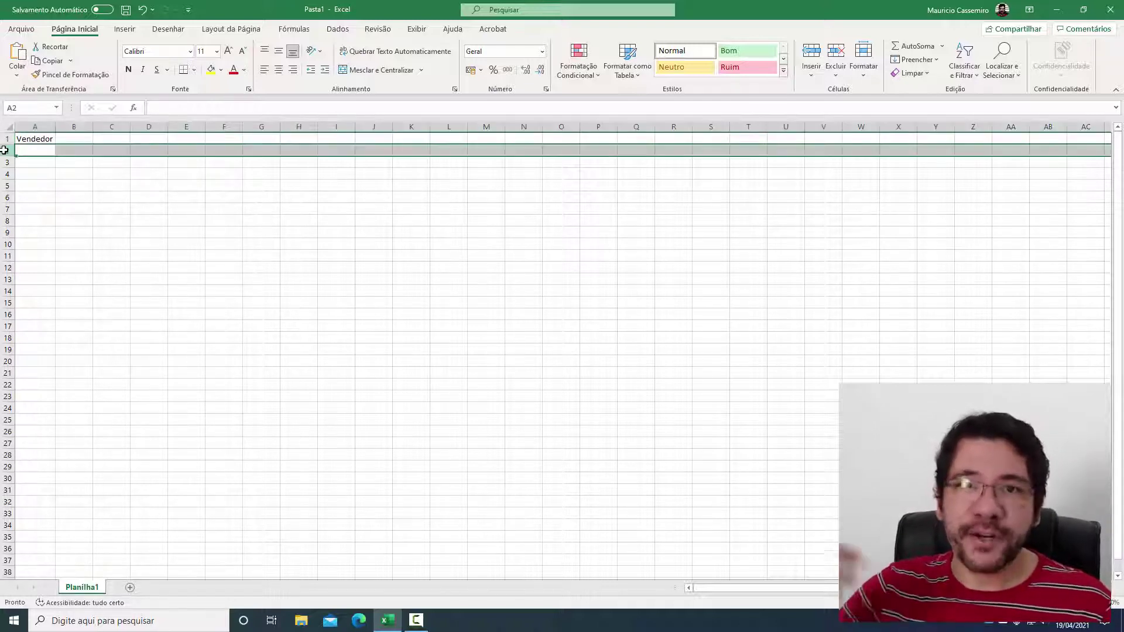
List Vendedor 1, vendedor 2 and Vendedor 3 in cells A2 to A4, and fit column A to its contents
{"action": "left_click", "coordinate": [45, 150]}
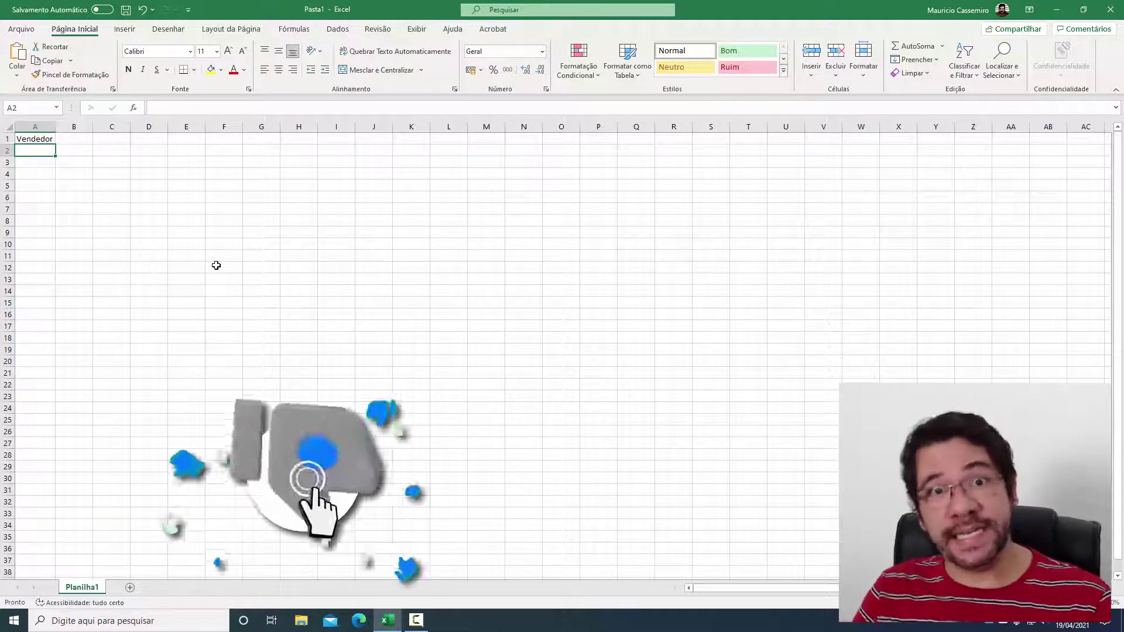
{"action": "type", "text": "Vendedor"}
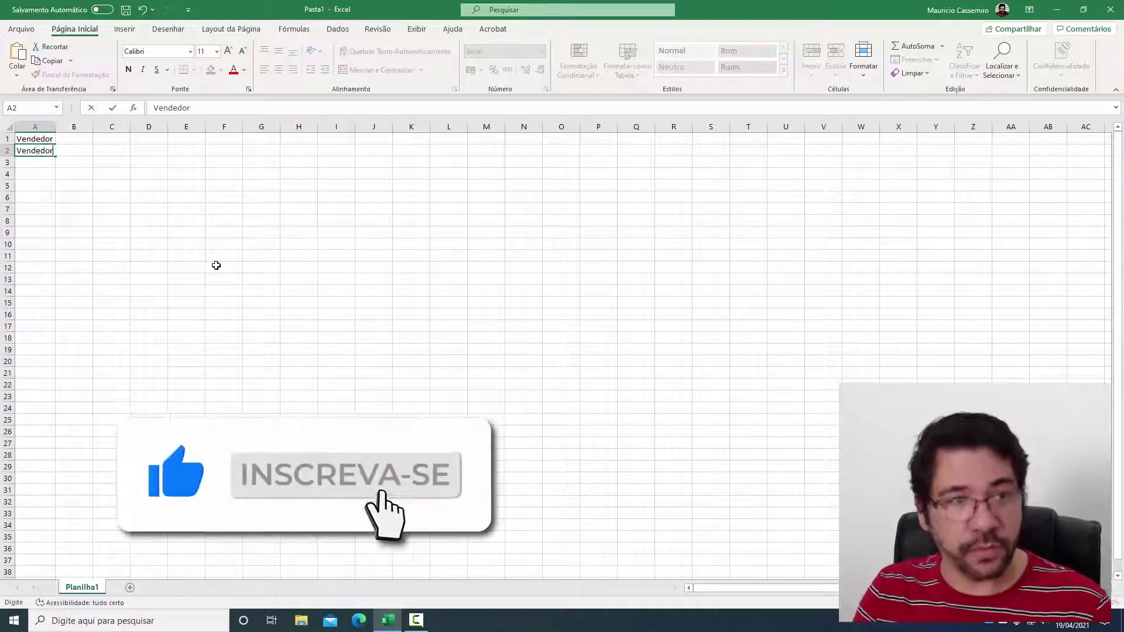
{"action": "type", "text": " 1"}
{"action": "key", "text": "Return"}
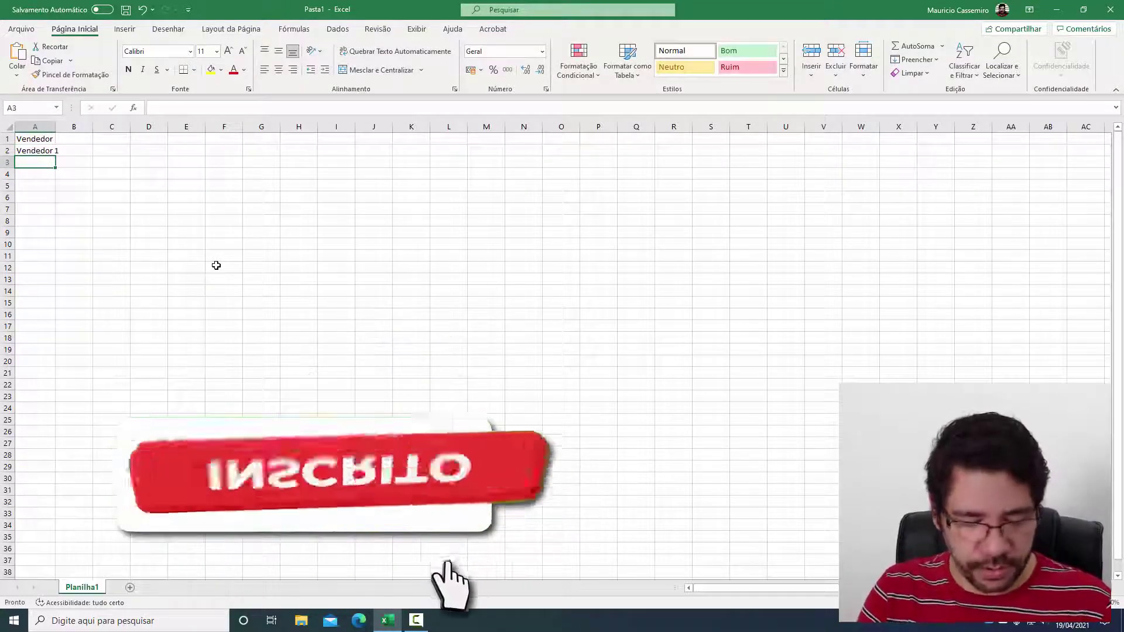
{"action": "type", "text": "vendedor 1"}
{"action": "key", "text": "BackSpace"}
{"action": "type", "text": "2"}
{"action": "key", "text": "Return"}
{"action": "type", "text": "Vendedor 3"}
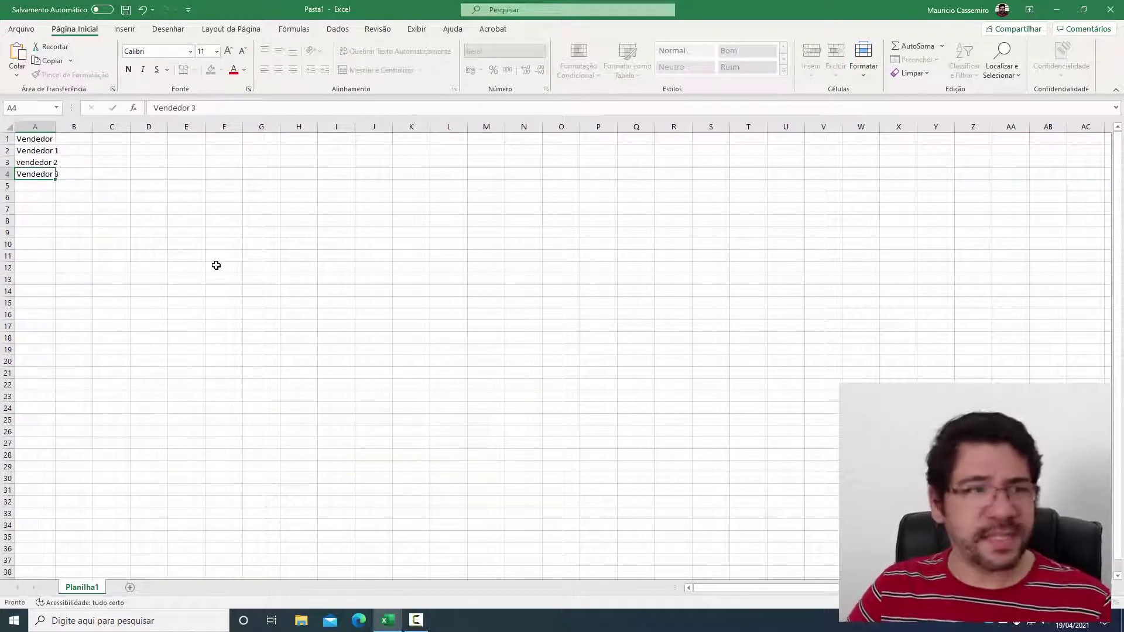
{"action": "key", "text": "Return"}
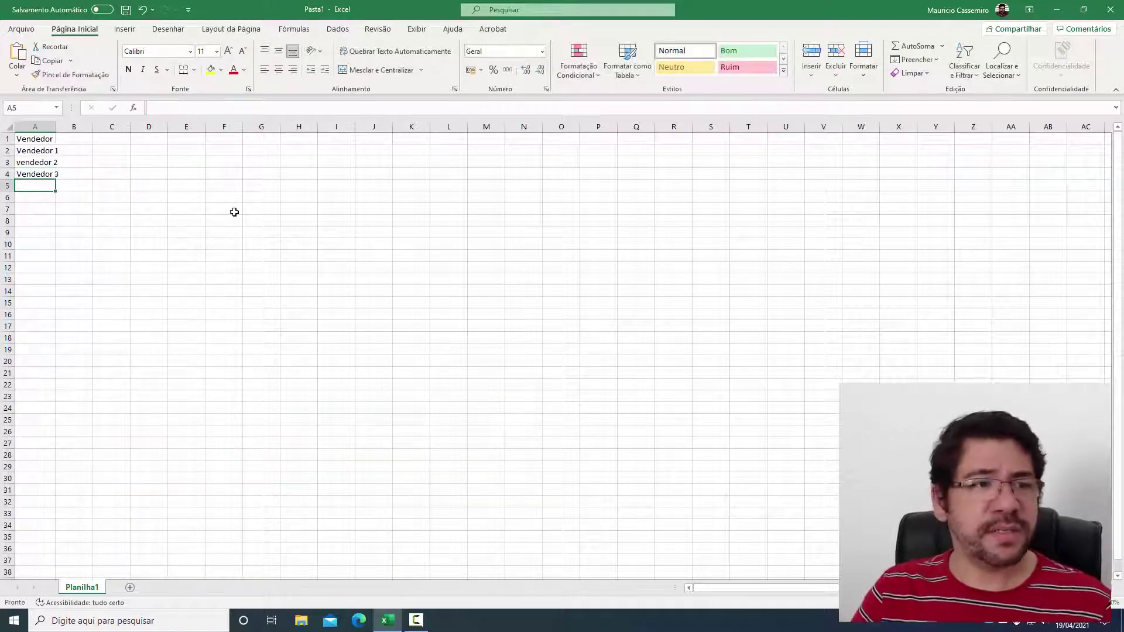
{"action": "double_click", "coordinate": [56, 126]}
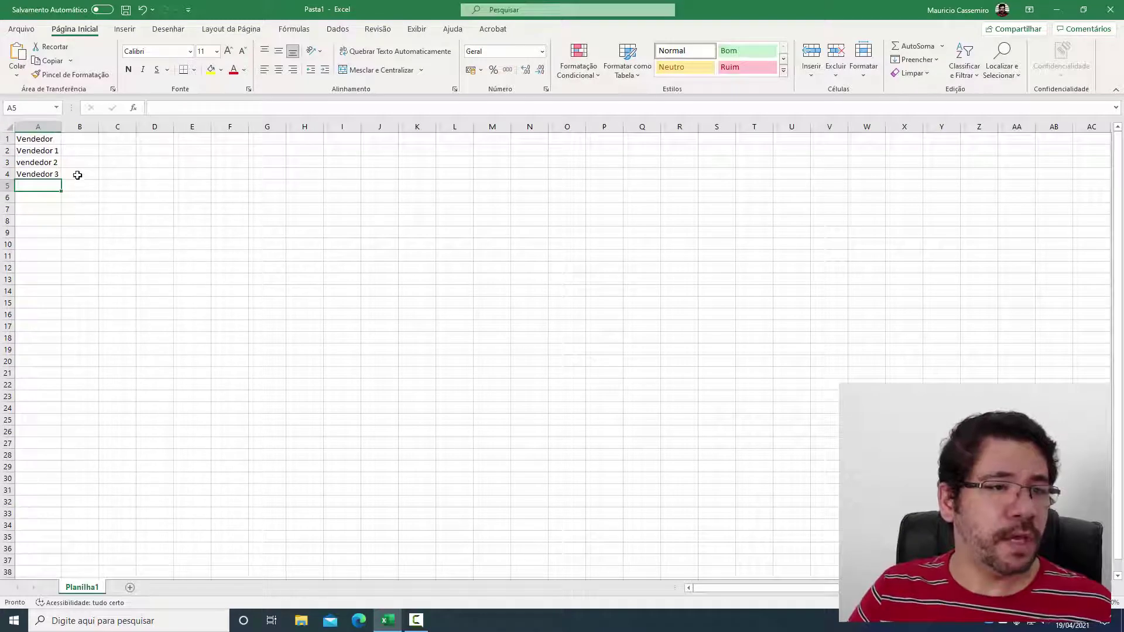
Examine cells around the seller list and highlight the seller names in A2:A4
{"action": "left_click", "coordinate": [51, 163]}
{"action": "left_click", "coordinate": [102, 164]}
{"action": "left_click", "coordinate": [45, 186]}
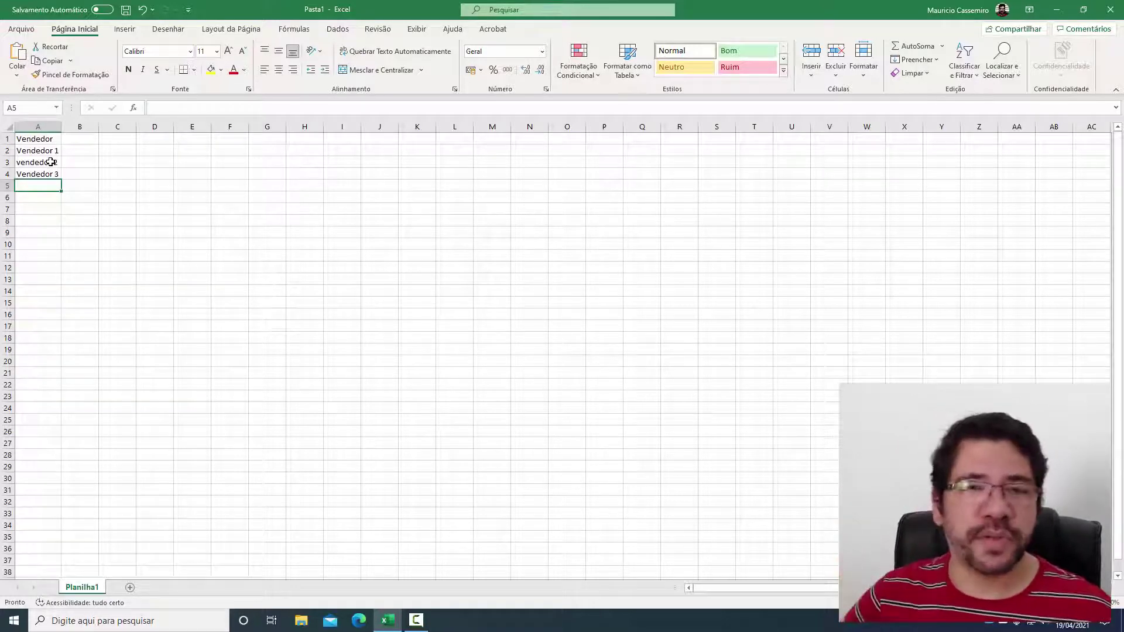
{"action": "left_click", "coordinate": [73, 141]}
{"action": "left_click_drag", "start_coordinate": [44, 150], "coordinate": [32, 172]}
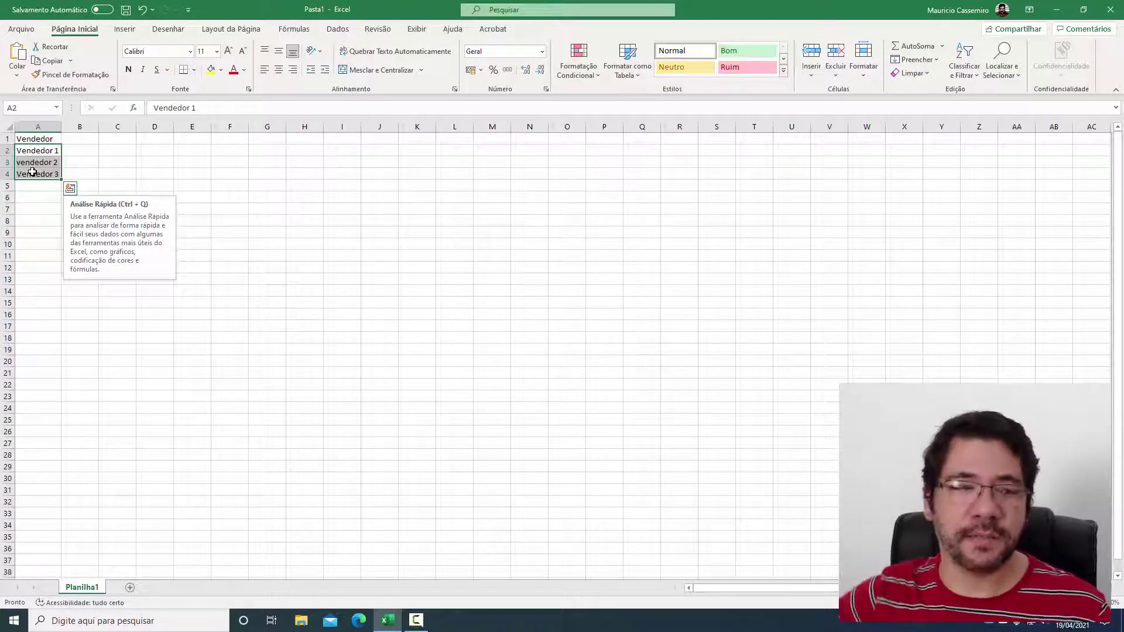
Enter the heading R$ Venda in cell B1 and widen column B slightly
{"action": "left_click", "coordinate": [65, 141]}
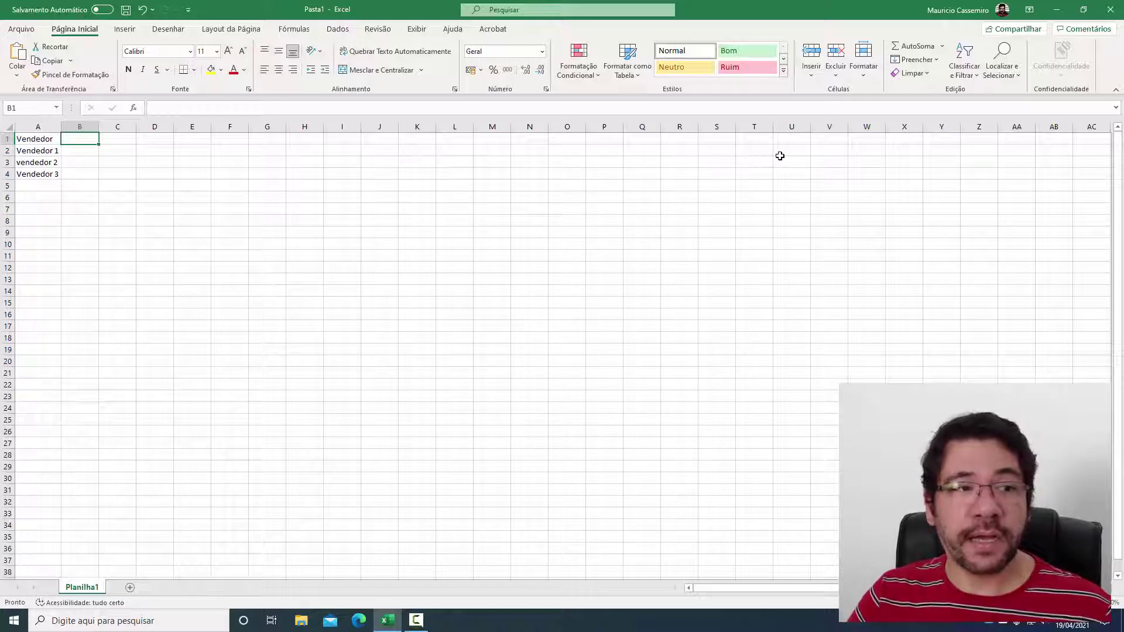
{"action": "type", "text": "Ve"}
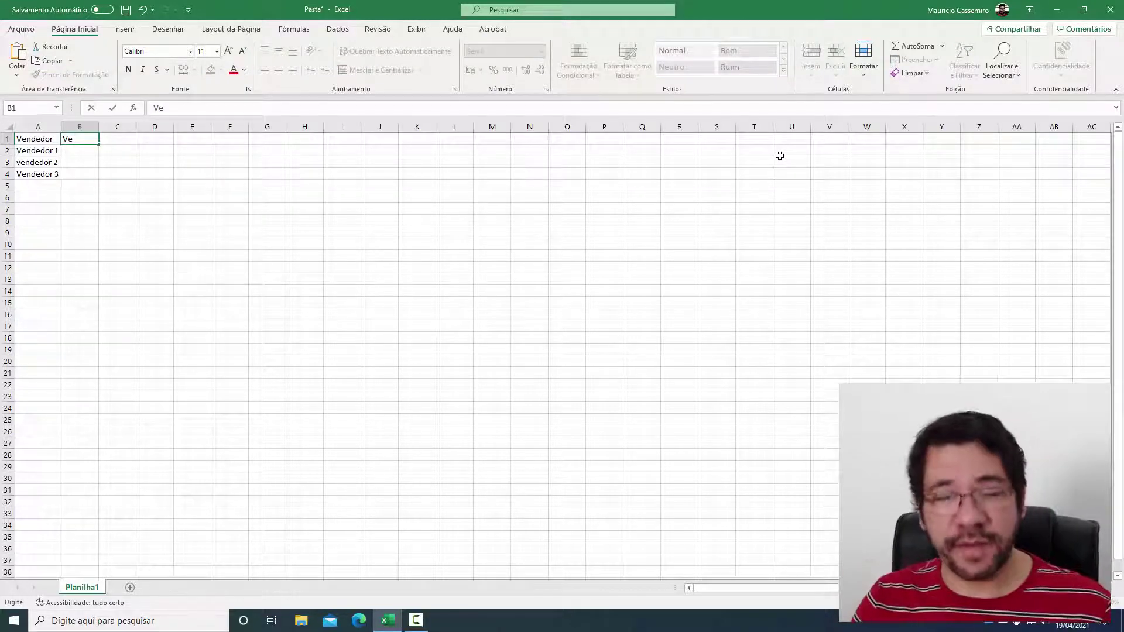
{"action": "key", "text": "BackSpace"}
{"action": "type", "text": "R$"}
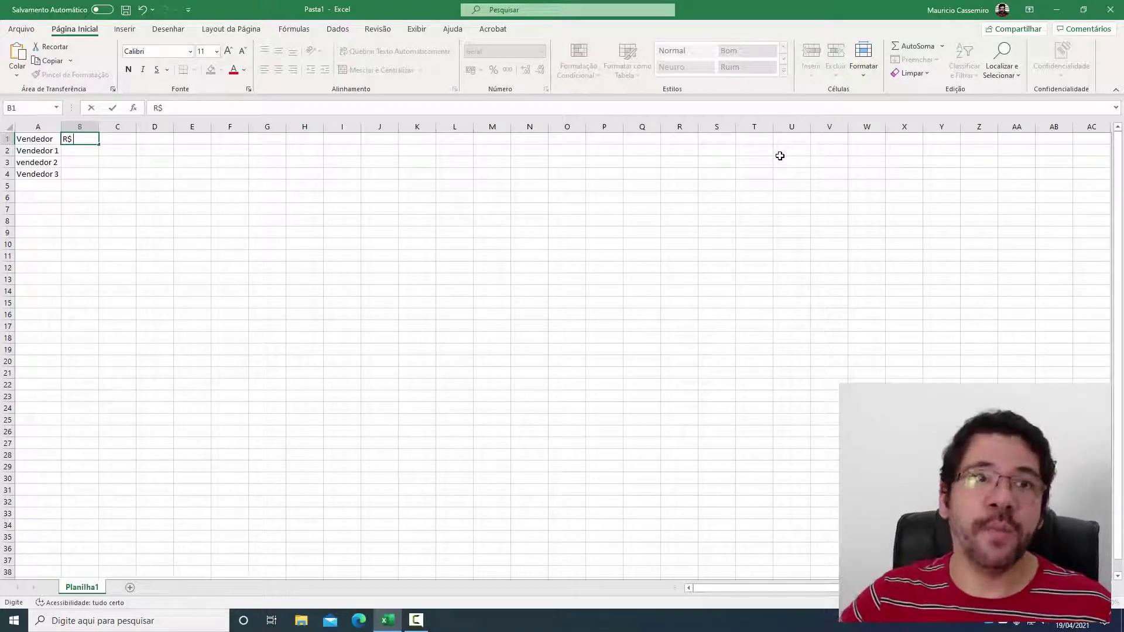
{"action": "type", "text": " Venda"}
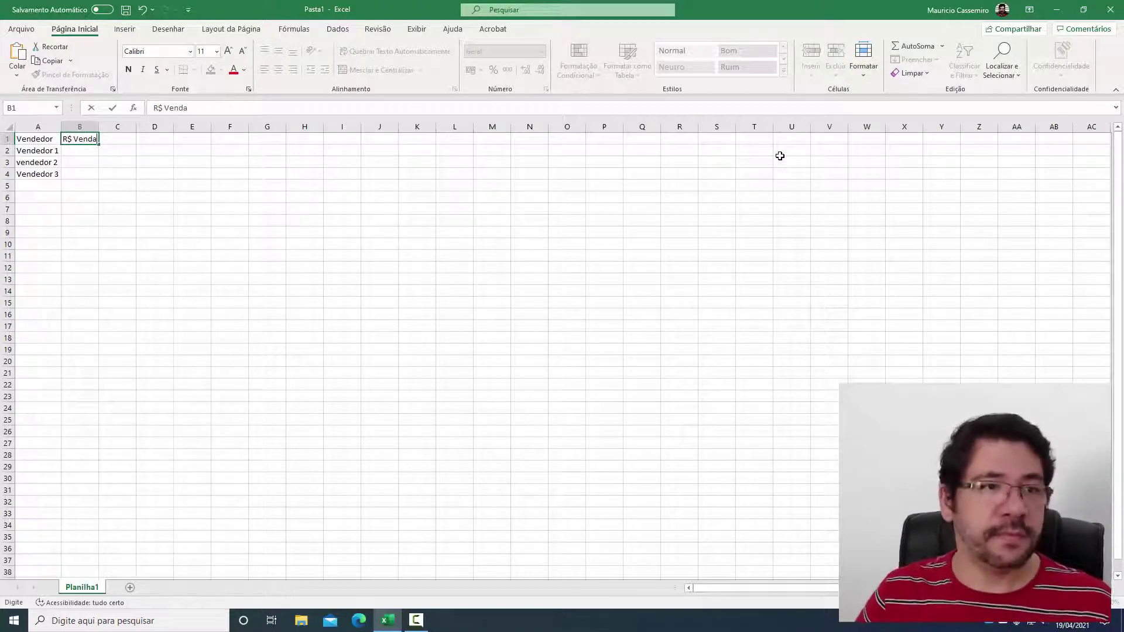
{"action": "key", "text": "Return"}
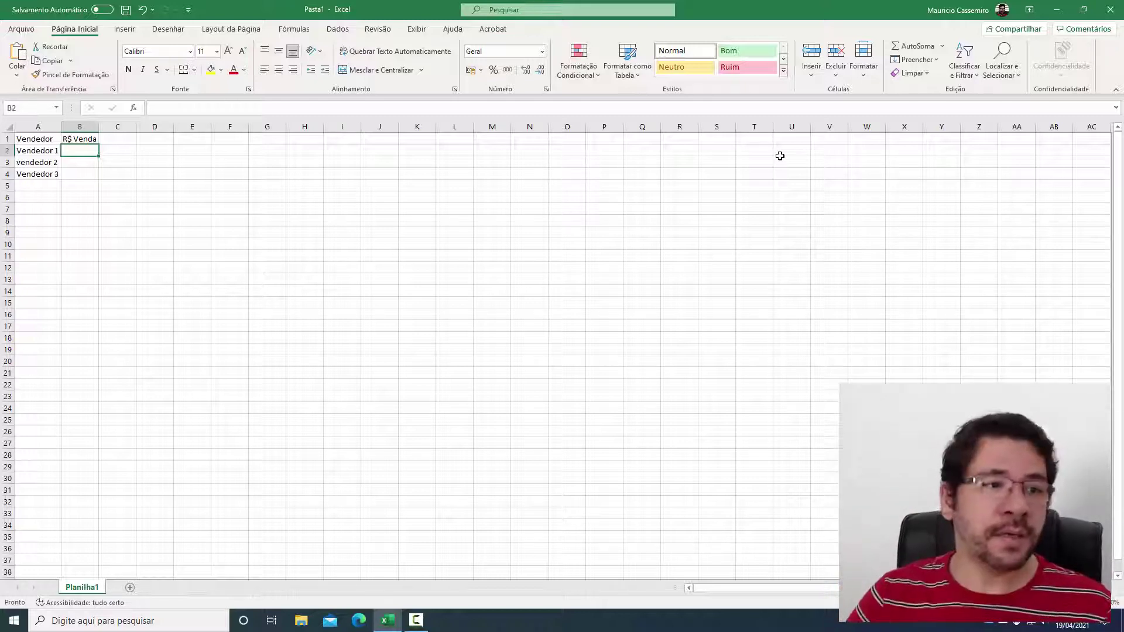
{"action": "left_click_drag", "start_coordinate": [98, 127], "coordinate": [104, 127]}
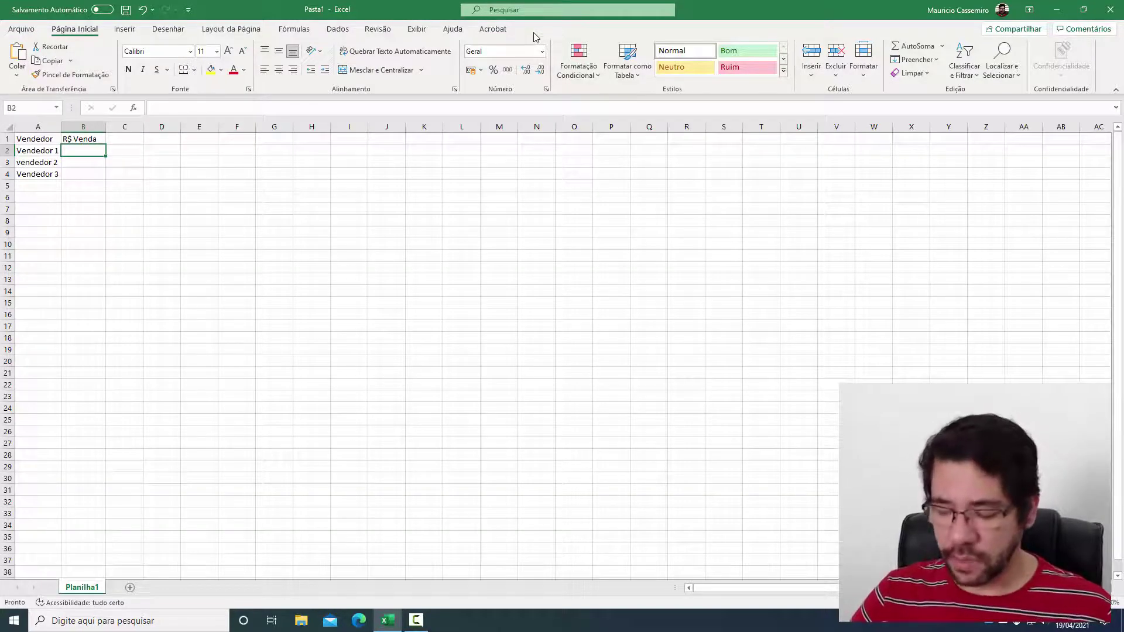
Enter the sales values 5200, 2300 and 8760 in cells B2 to B4
{"action": "type", "text": "5200"}
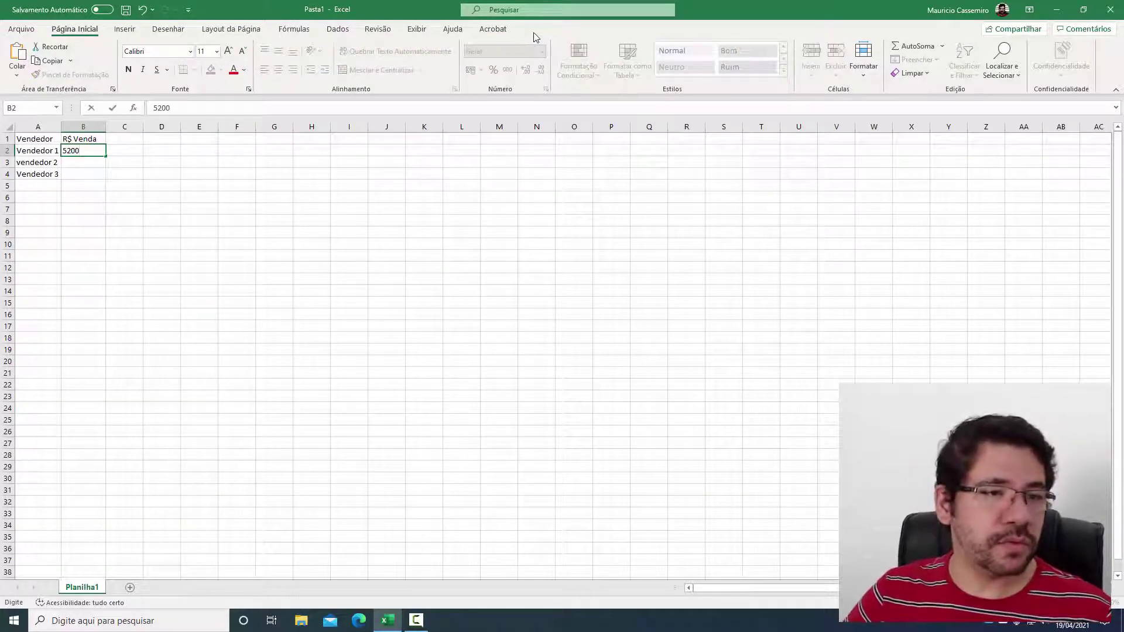
{"action": "key", "text": "Return"}
{"action": "type", "text": "2300"}
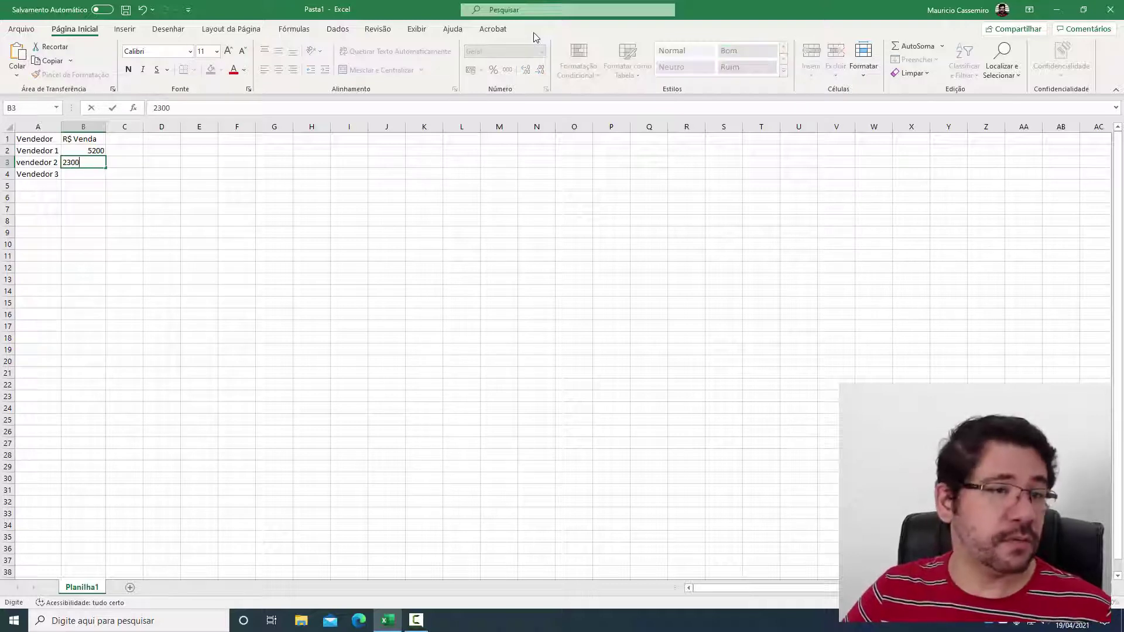
{"action": "key", "text": "Return"}
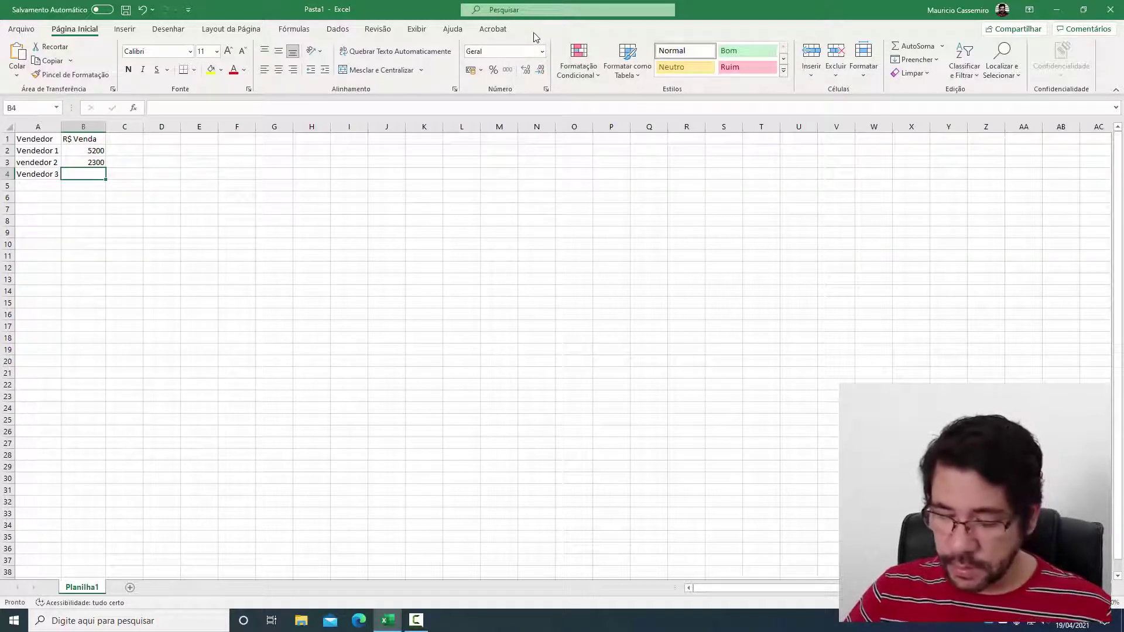
{"action": "type", "text": "8760"}
{"action": "key", "text": "Return"}
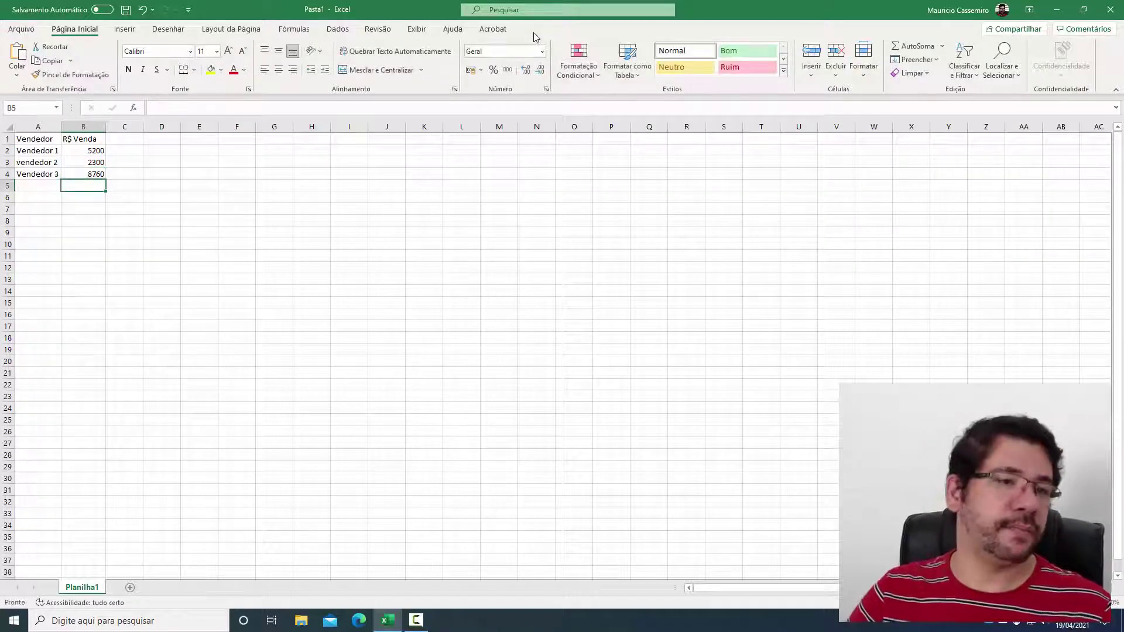
Try 5660 and 5600 as standalone values in cell F3, and clear the cell
{"action": "left_click", "coordinate": [127, 138]}
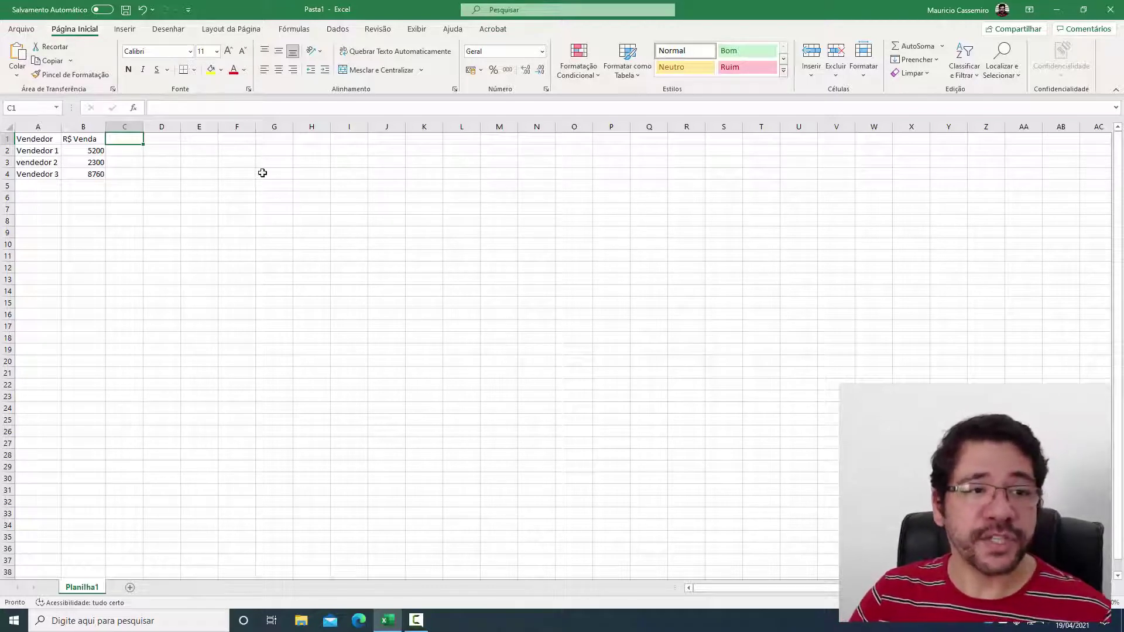
{"action": "left_click", "coordinate": [230, 165]}
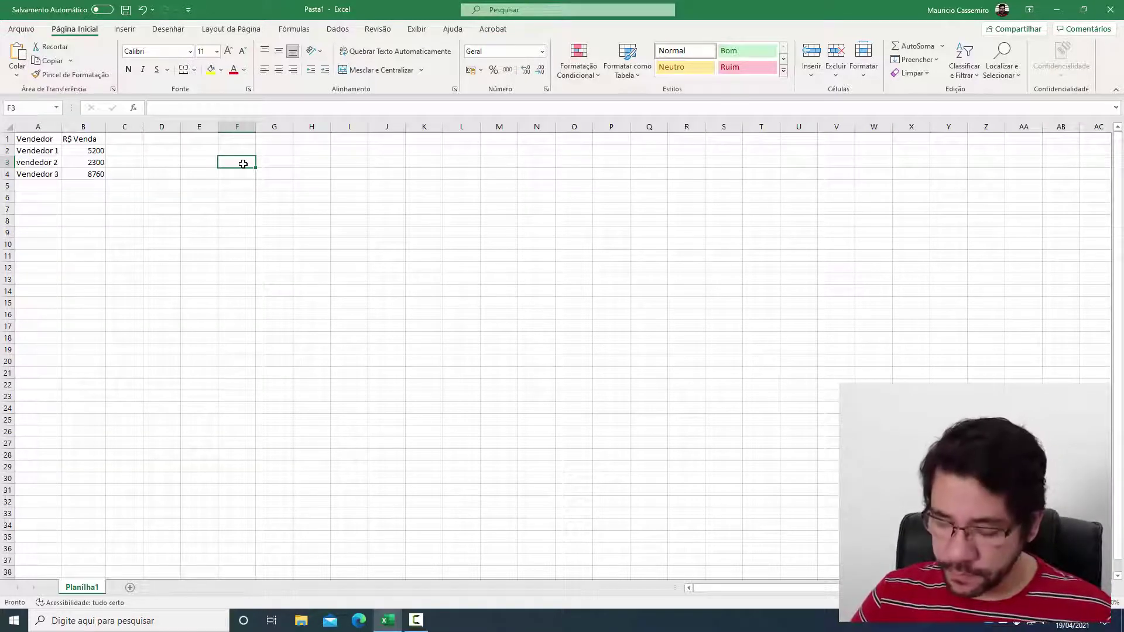
{"action": "type", "text": "56"}
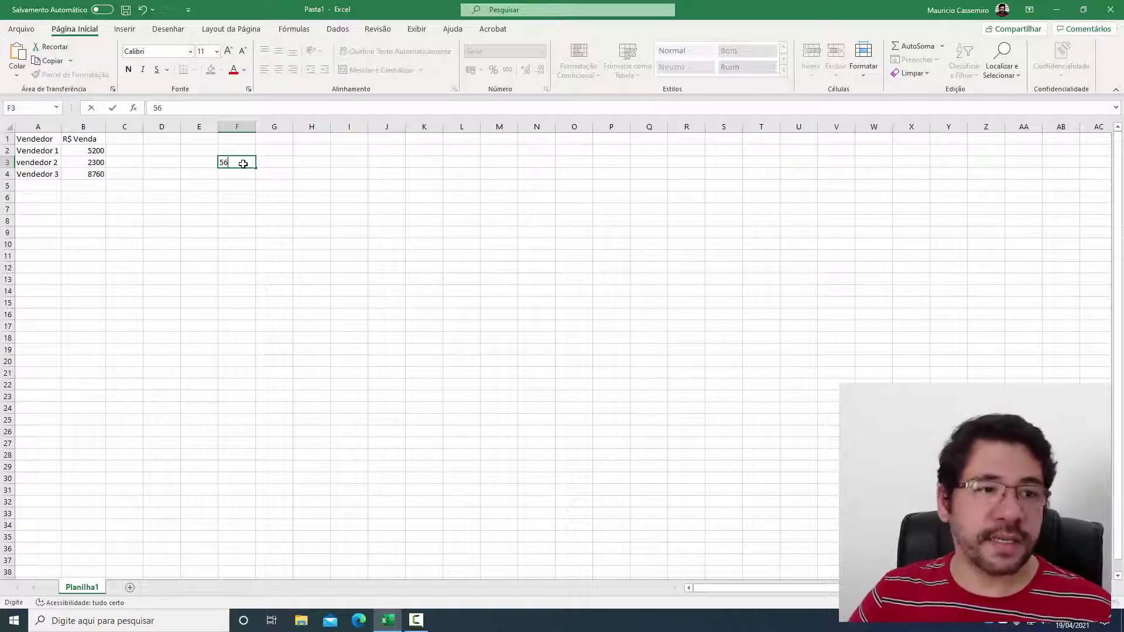
{"action": "type", "text": "60"}
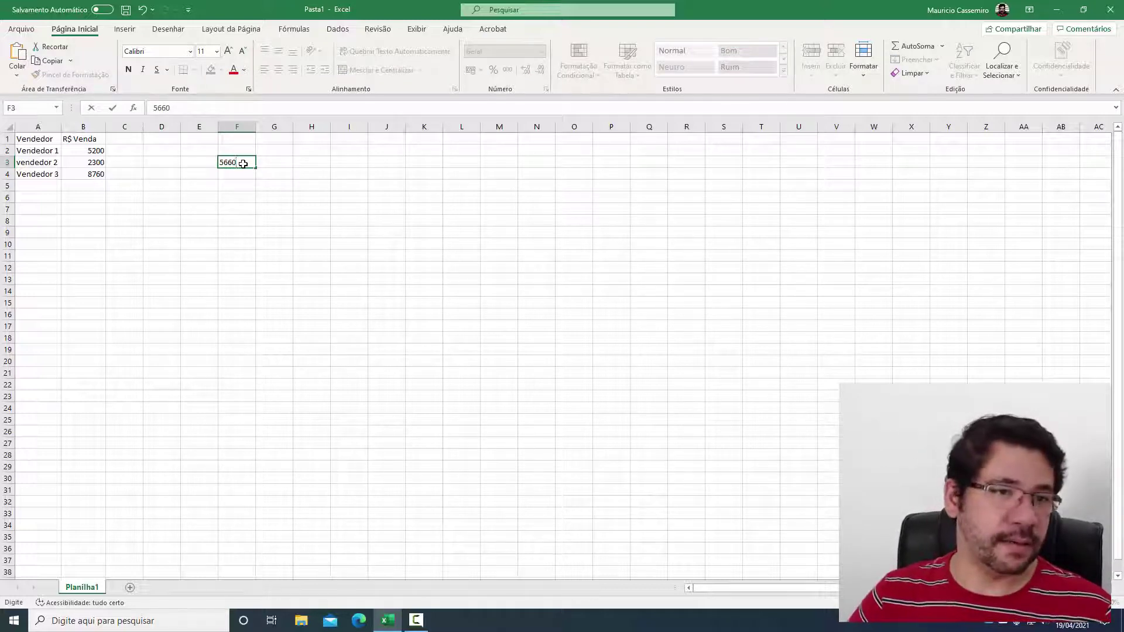
{"action": "key", "text": "Return"}
{"action": "left_click", "coordinate": [243, 164]}
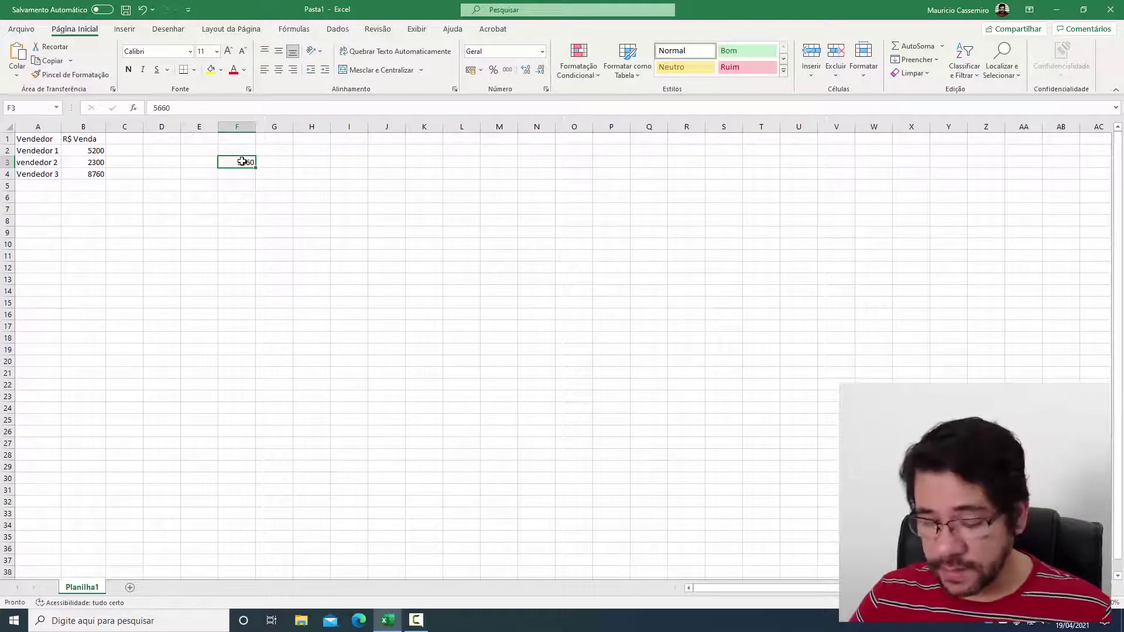
{"action": "type", "text": "5600"}
{"action": "key", "text": "Return"}
{"action": "left_click", "coordinate": [303, 196]}
{"action": "left_click", "coordinate": [240, 162]}
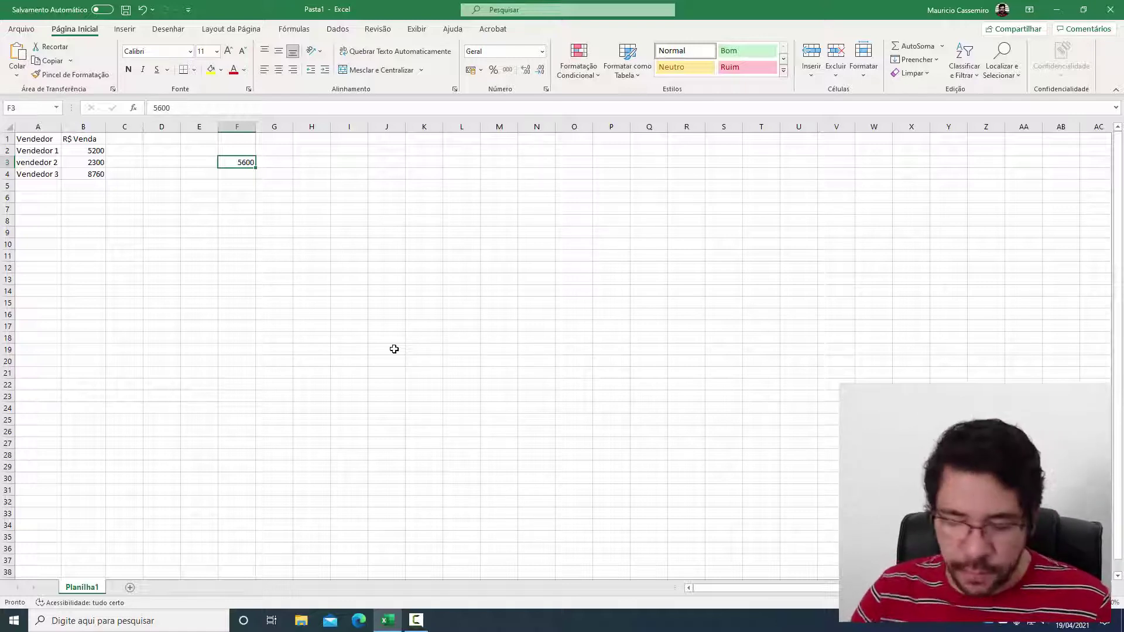
{"action": "key", "text": "Delete"}
Try the value 2000 in the distant cell AA28, and clear it
{"action": "left_click", "coordinate": [326, 208]}
{"action": "left_click", "coordinate": [1023, 455]}
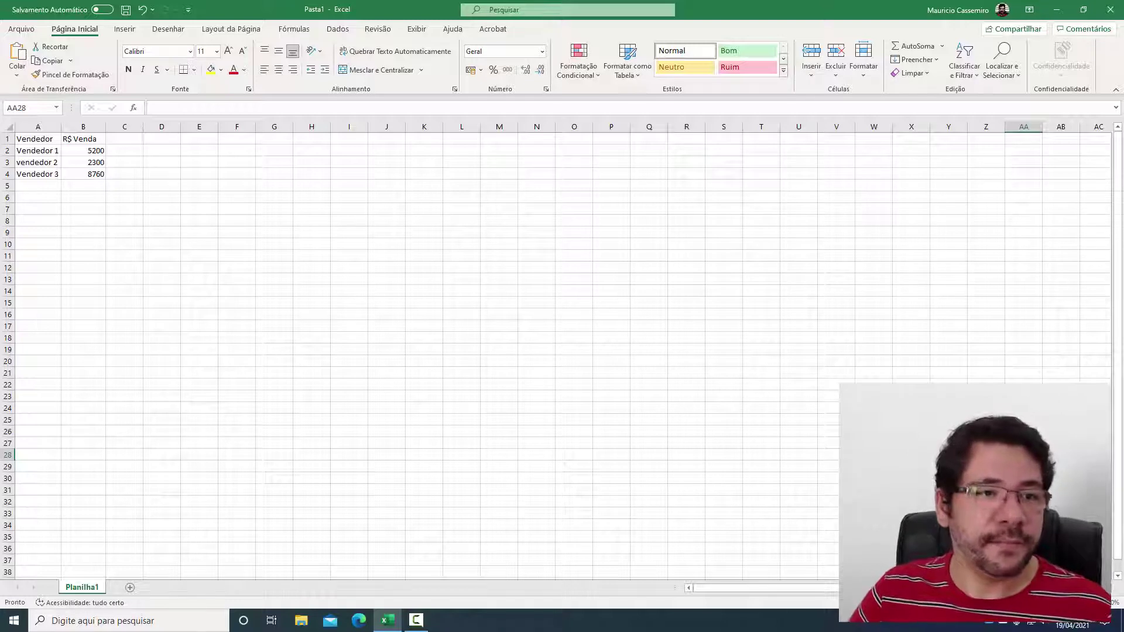
{"action": "type", "text": "2000"}
{"action": "key", "text": "Return"}
{"action": "key", "text": "Up"}
{"action": "key", "text": "Delete"}
Enter the value 5600 in cell G3 and label it Meta in cell F3
{"action": "left_click", "coordinate": [274, 161]}
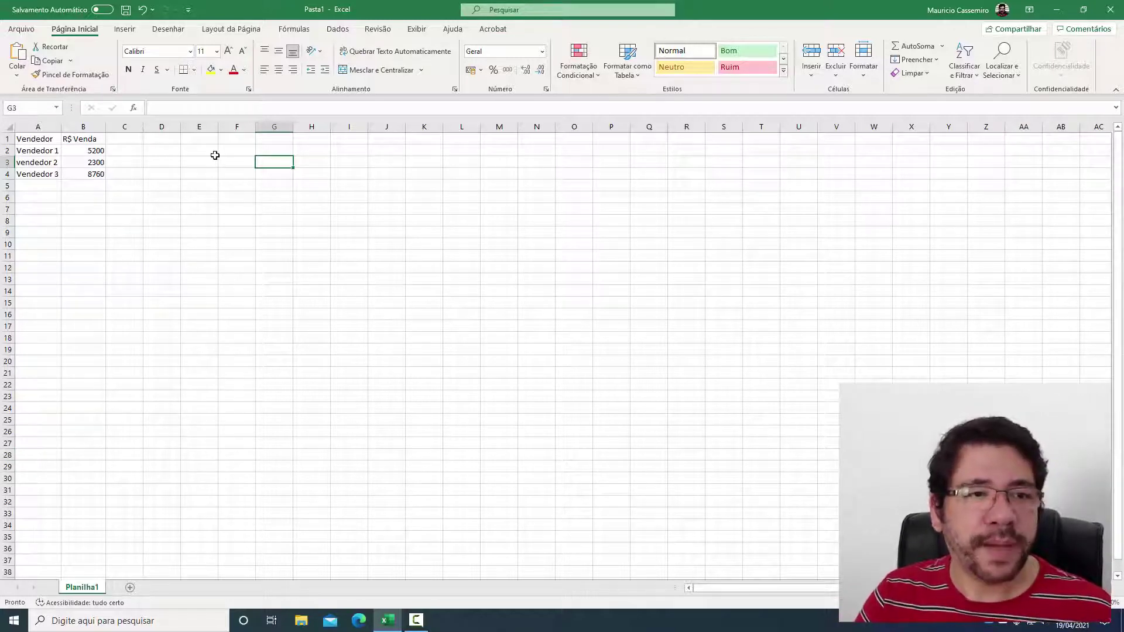
{"action": "type", "text": "5600"}
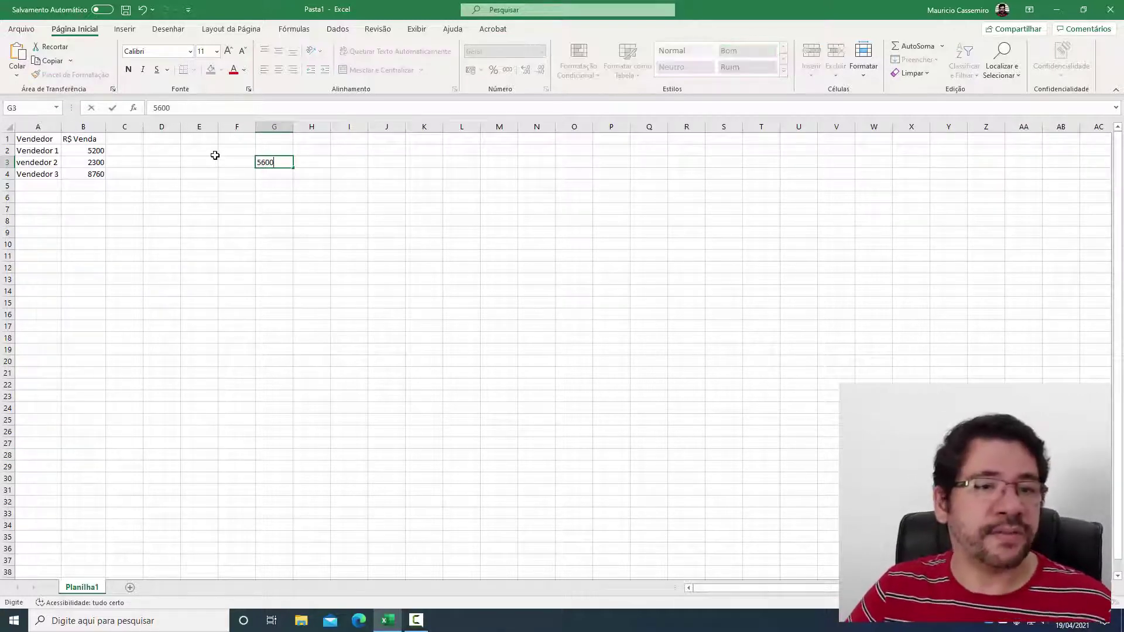
{"action": "key", "text": "Return"}
{"action": "left_click", "coordinate": [264, 161]}
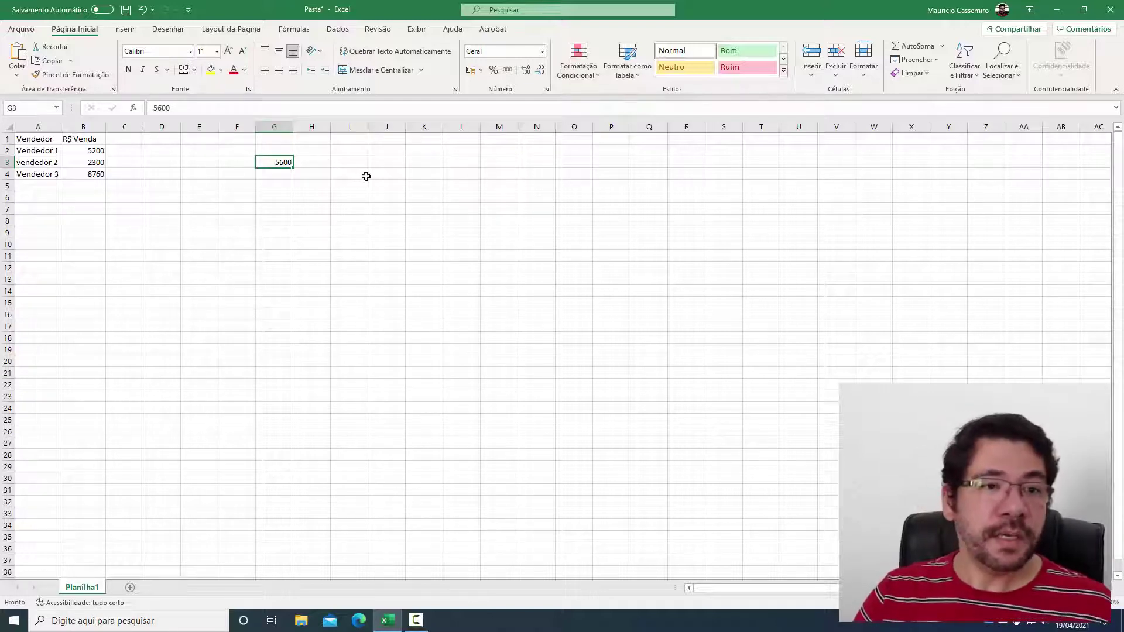
{"action": "left_click", "coordinate": [224, 166]}
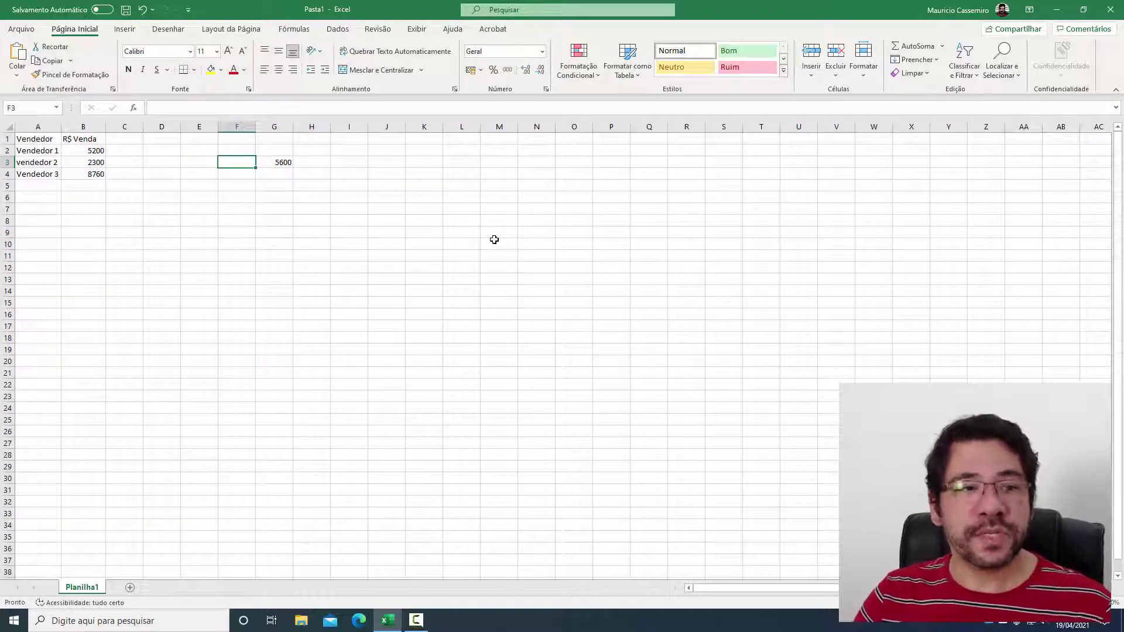
{"action": "type", "text": "Meta"}
{"action": "key", "text": "Return"}
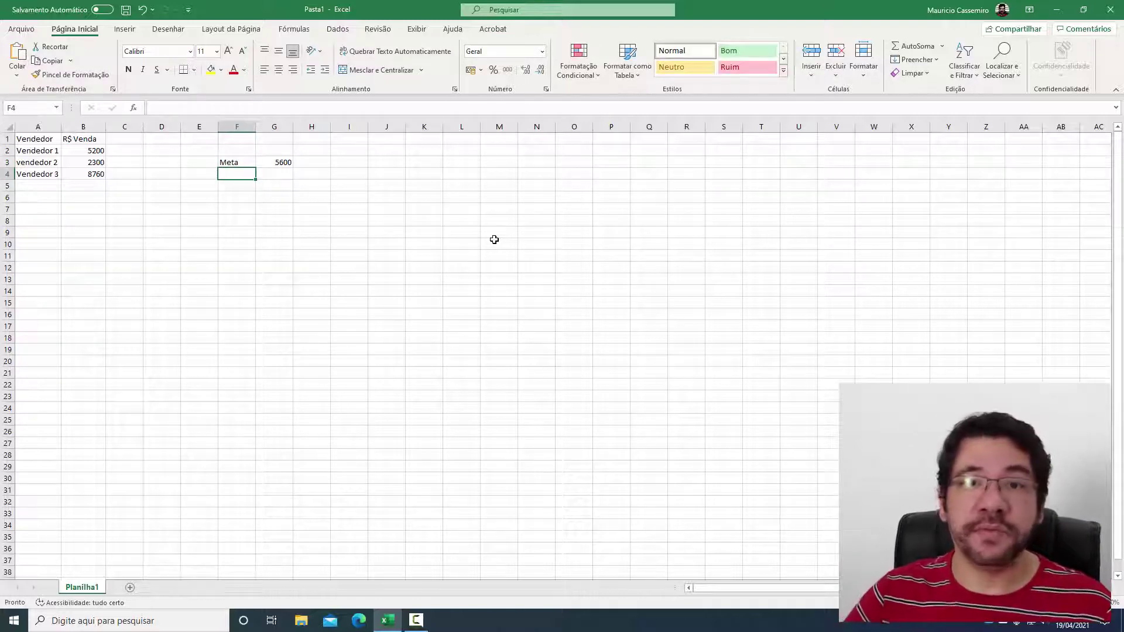
Apply all borders to the Meta cells F3:G3 and to the sales table A1:B4
{"action": "left_click", "coordinate": [270, 163]}
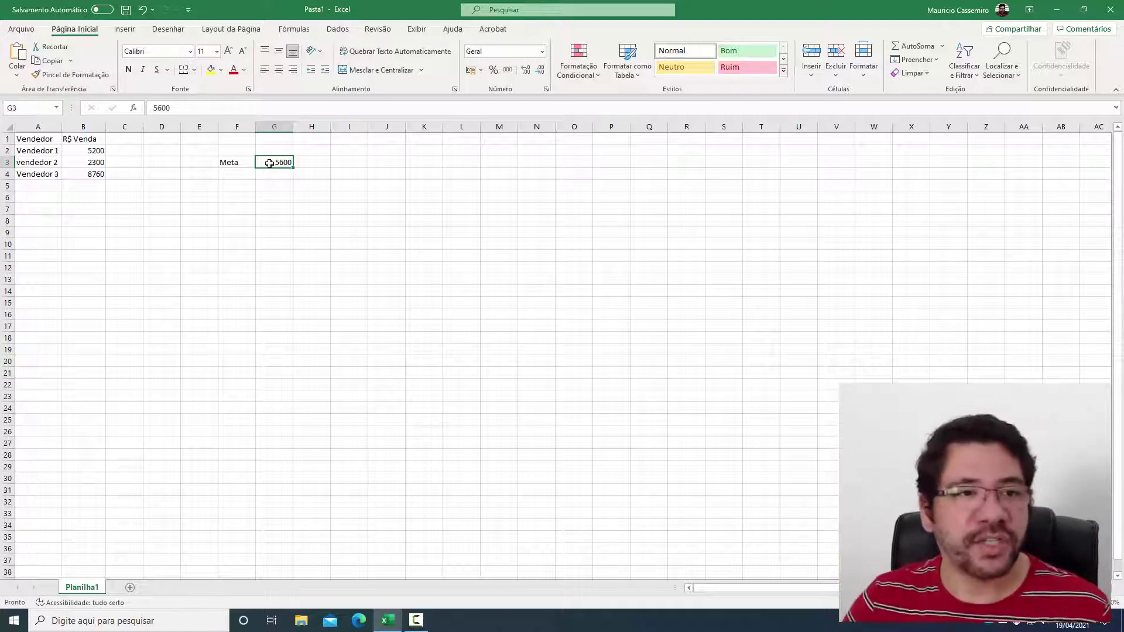
{"action": "left_click", "coordinate": [416, 226]}
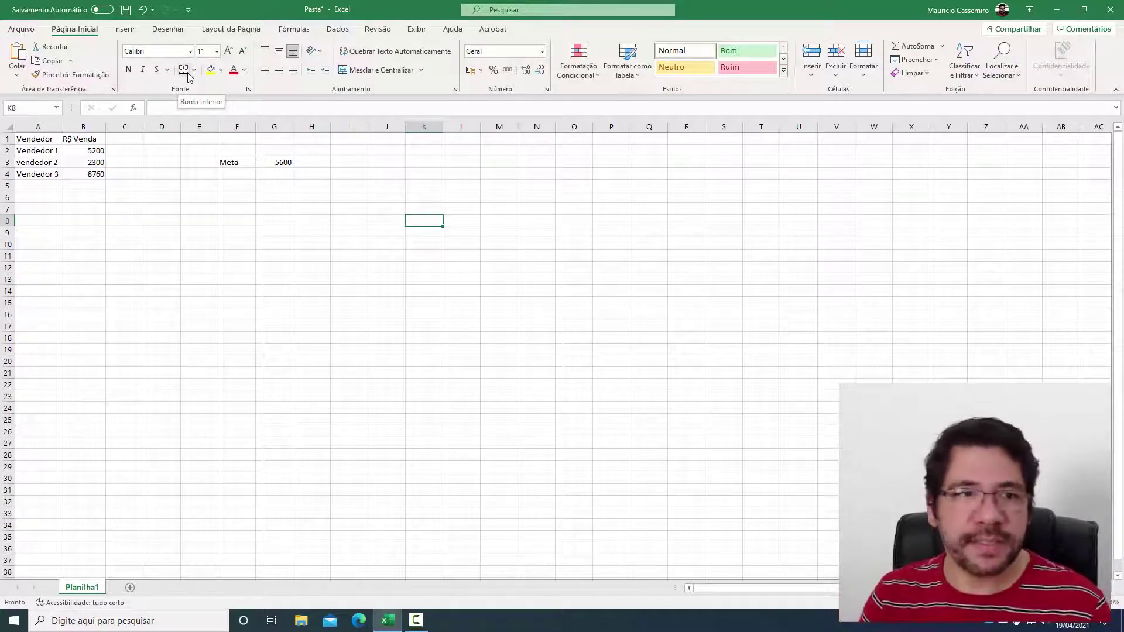
{"action": "left_click_drag", "start_coordinate": [237, 163], "coordinate": [275, 162]}
{"action": "left_click", "coordinate": [462, 291]}
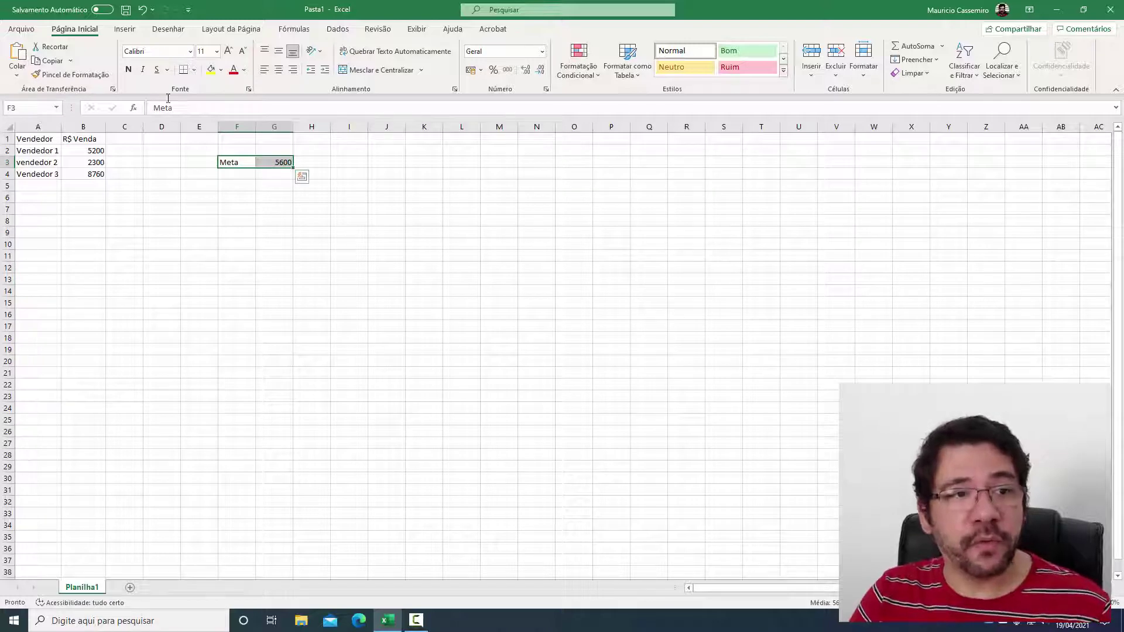
{"action": "left_click", "coordinate": [194, 71]}
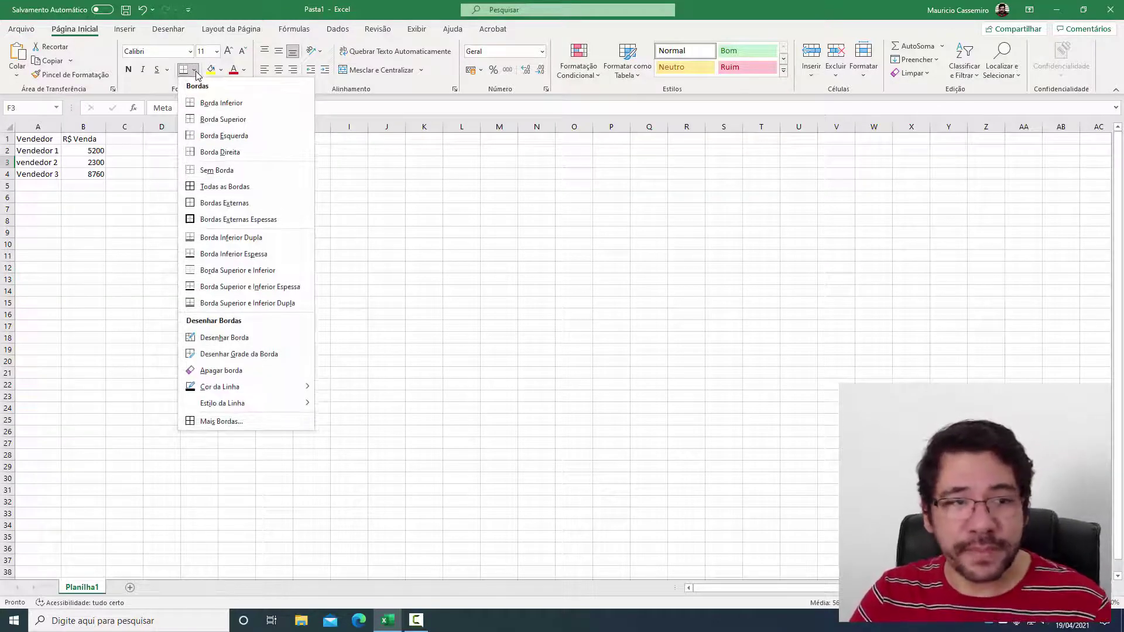
{"action": "left_click", "coordinate": [225, 186]}
{"action": "left_click", "coordinate": [409, 230]}
{"action": "left_click_drag", "start_coordinate": [49, 138], "coordinate": [88, 174]}
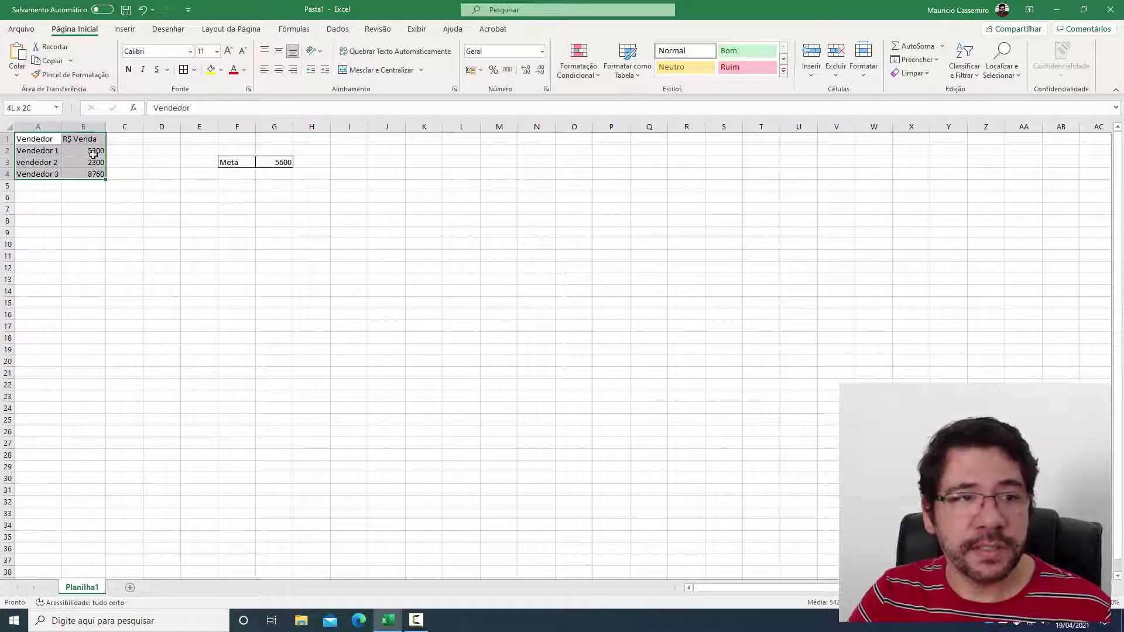
{"action": "left_click", "coordinate": [649, 289]}
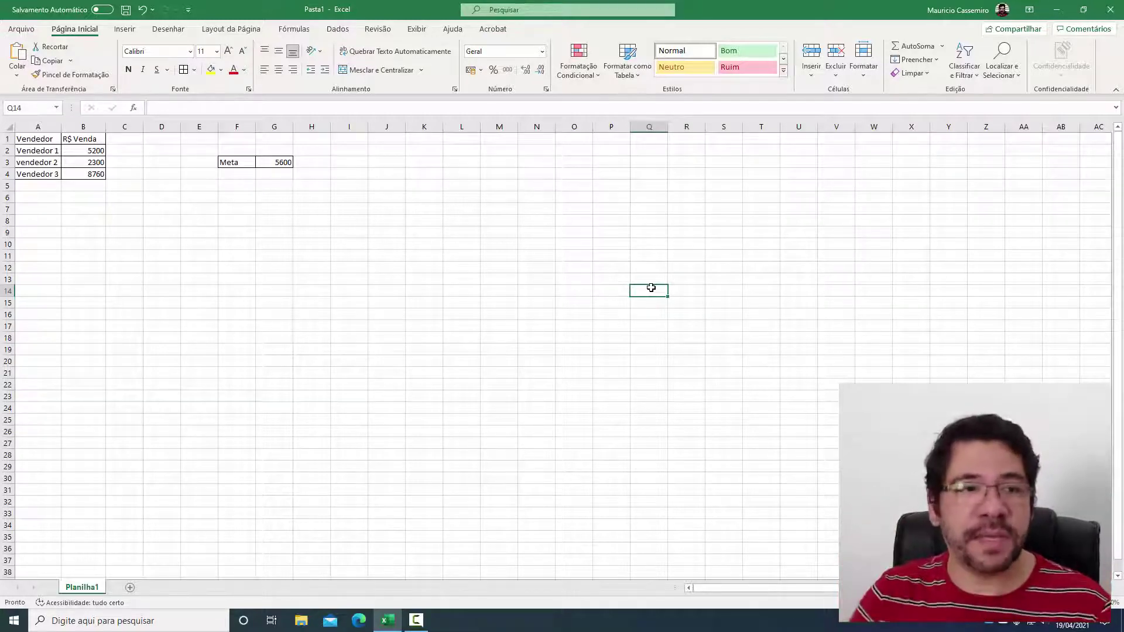
{"action": "left_click", "coordinate": [183, 234]}
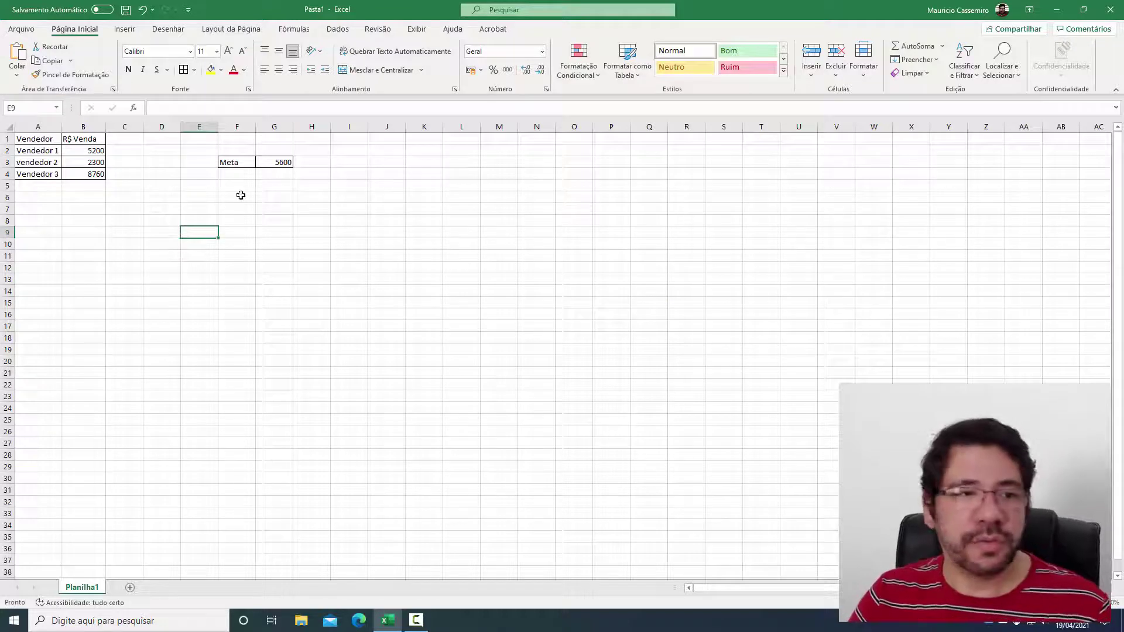
{"action": "left_click_drag", "start_coordinate": [240, 147], "coordinate": [289, 174]}
{"action": "left_click", "coordinate": [397, 240]}
{"action": "left_click", "coordinate": [411, 260]}
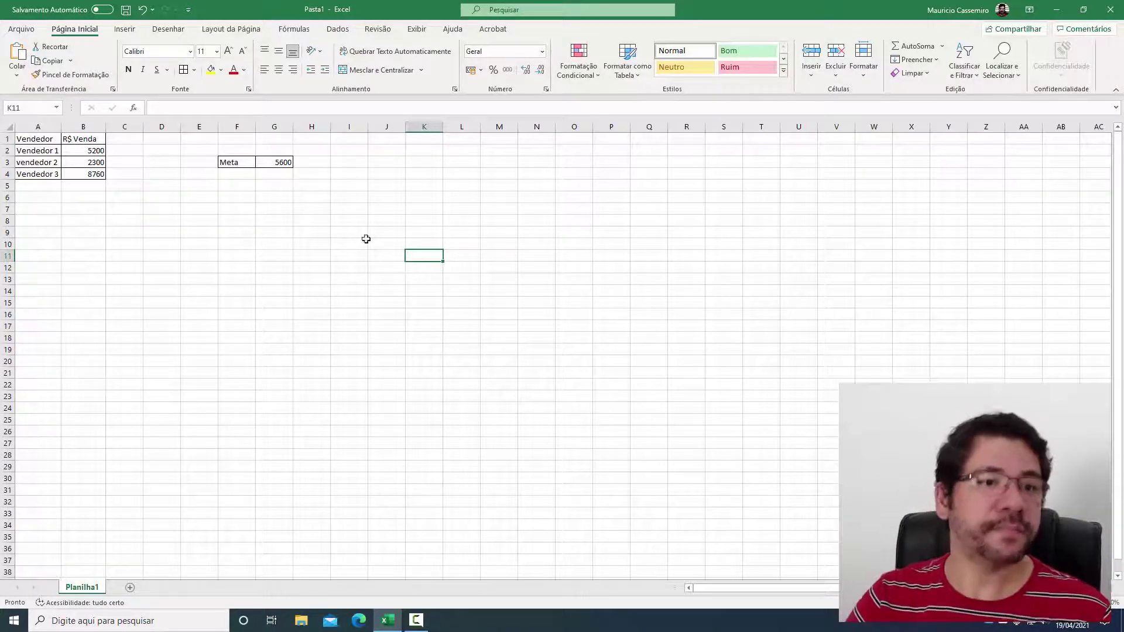
{"action": "left_click", "coordinate": [241, 175]}
{"action": "left_click", "coordinate": [277, 162]}
{"action": "left_click_drag", "start_coordinate": [47, 151], "coordinate": [90, 175]}
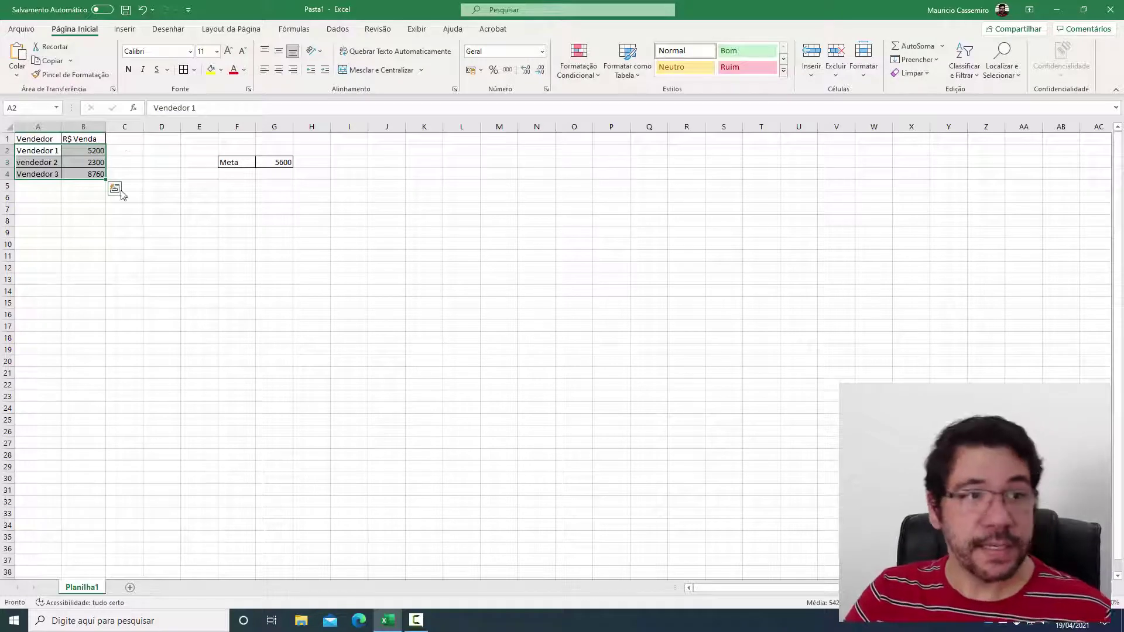
{"action": "left_click", "coordinate": [126, 140]}
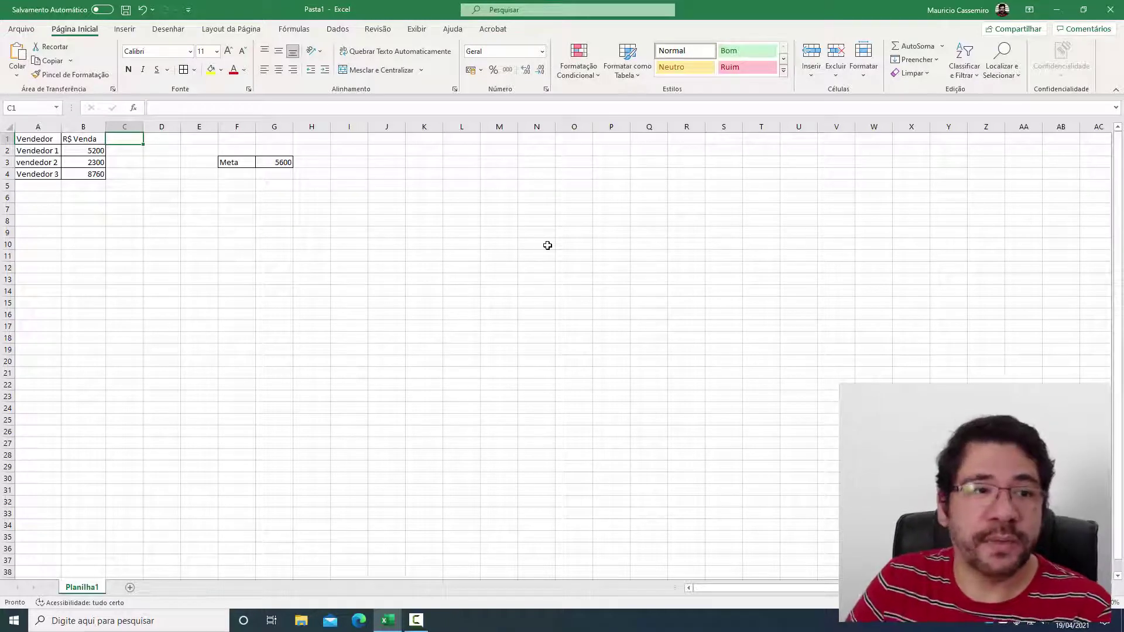
{"action": "left_click", "coordinate": [270, 162]}
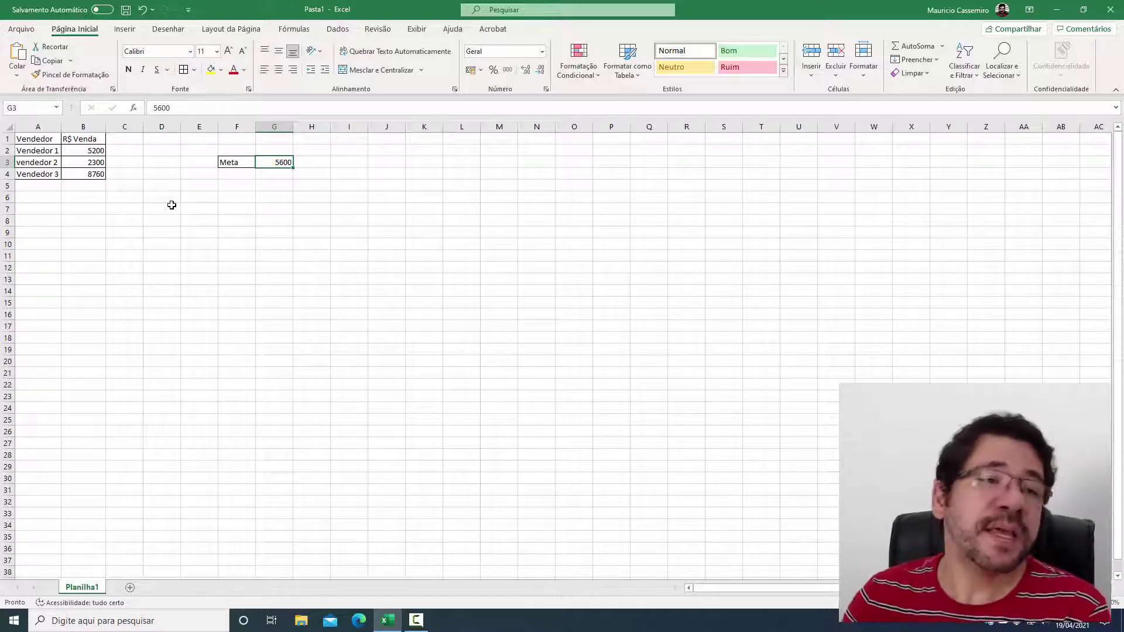
Add the header Status in cell C1 and apply all borders to C1:C4
{"action": "left_click", "coordinate": [117, 139]}
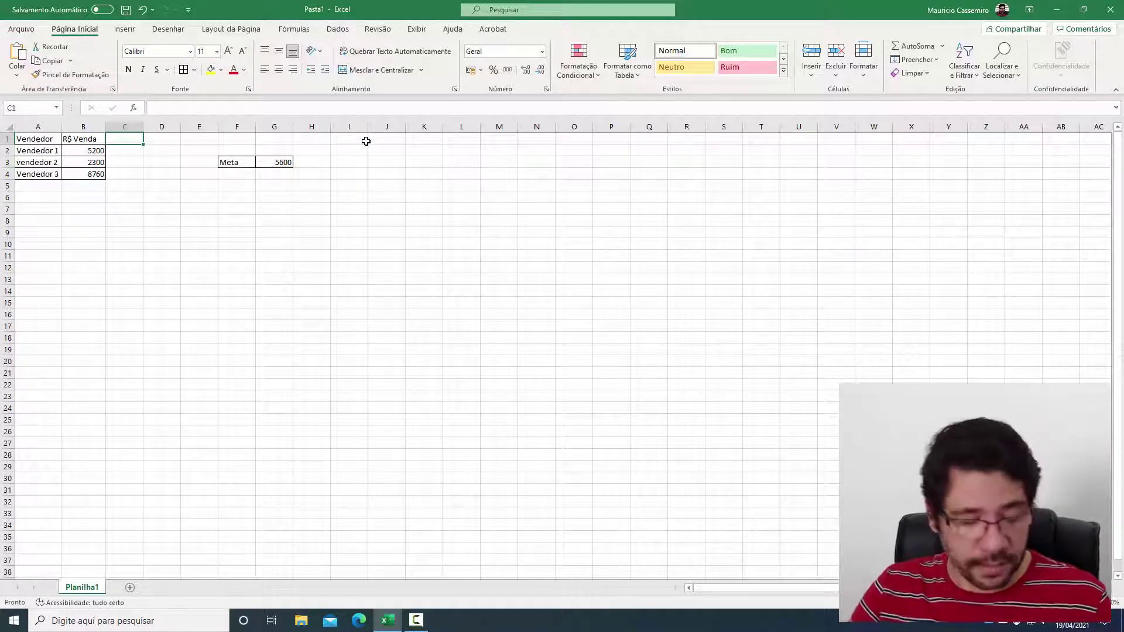
{"action": "type", "text": "Status"}
{"action": "key", "text": "Return"}
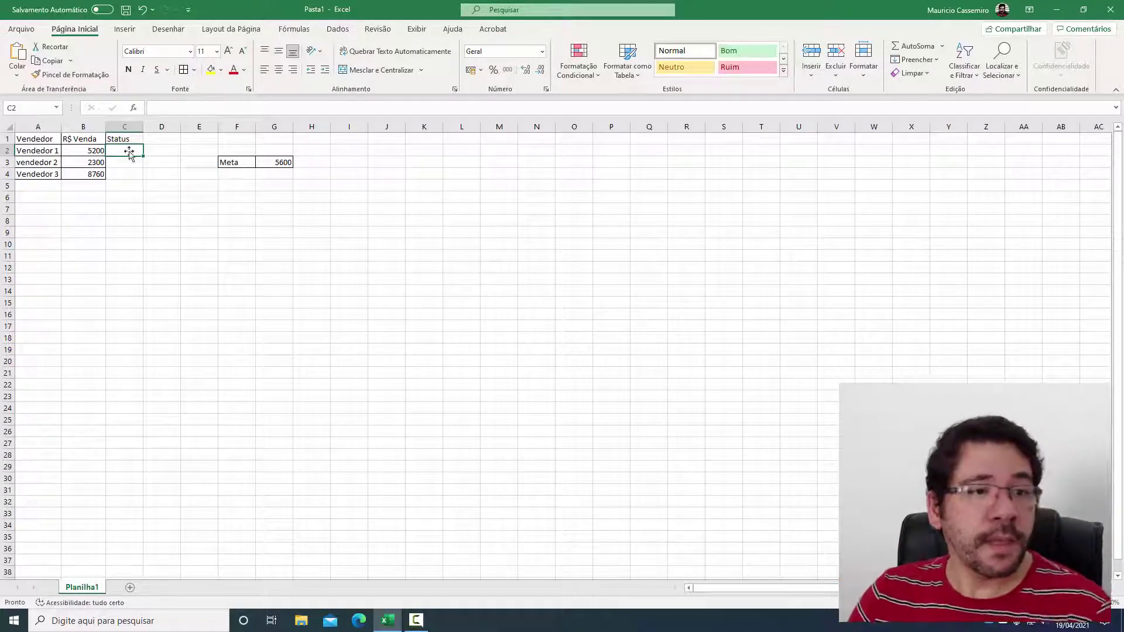
{"action": "left_click_drag", "start_coordinate": [122, 139], "coordinate": [126, 171]}
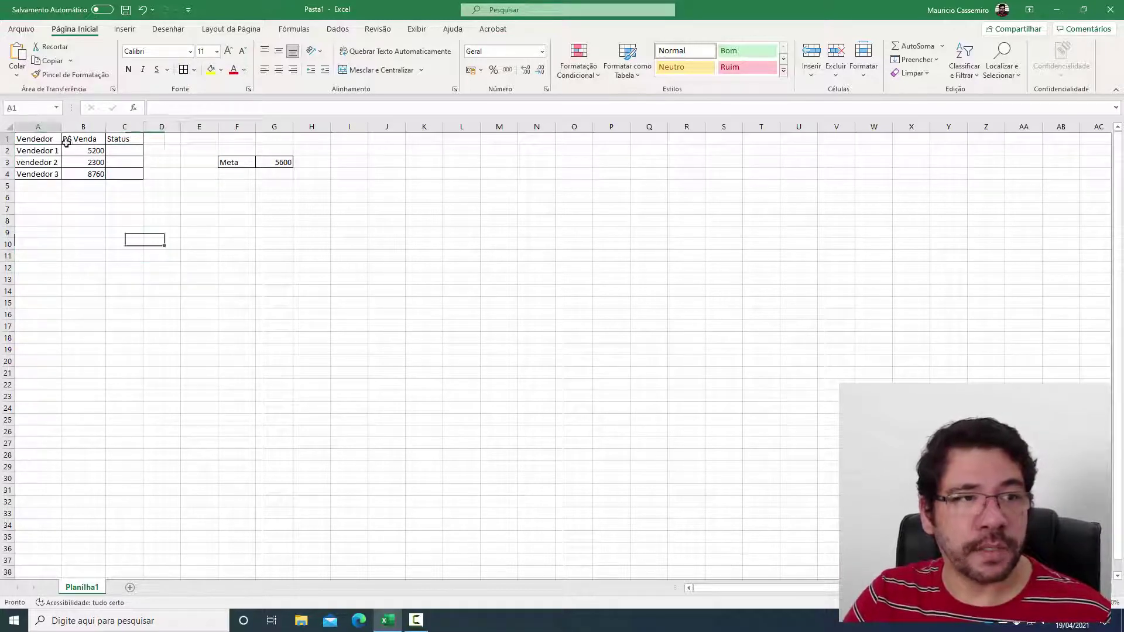
Make the table headers in A1:C1 and the Meta label in F3 bold
{"action": "left_click_drag", "start_coordinate": [35, 139], "coordinate": [125, 139]}
{"action": "left_click", "coordinate": [128, 70]}
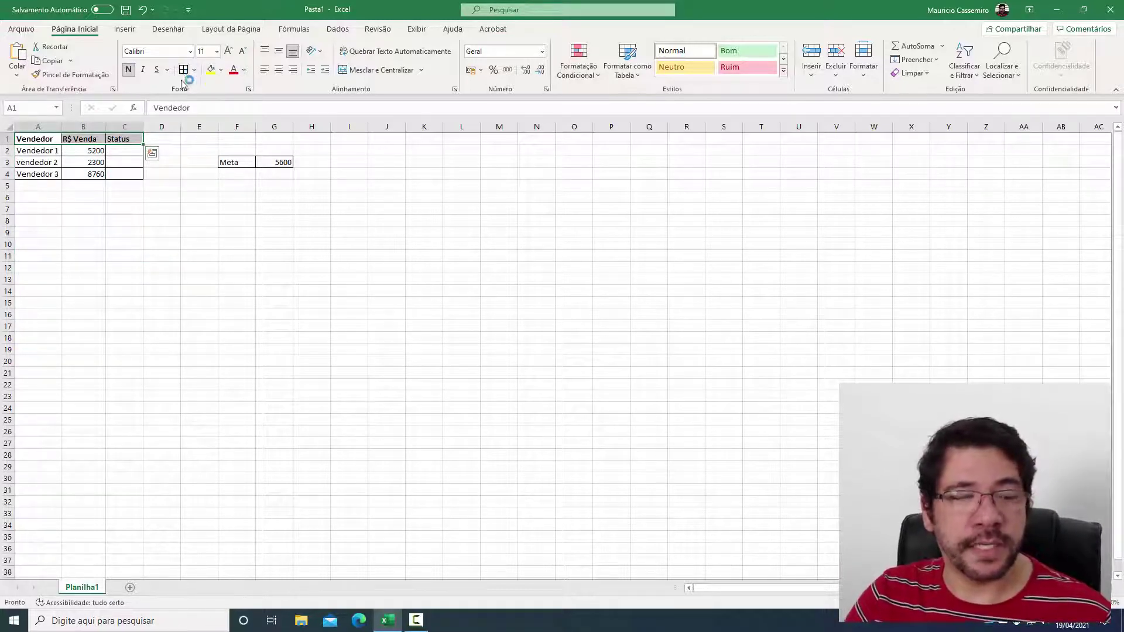
{"action": "left_click", "coordinate": [201, 209]}
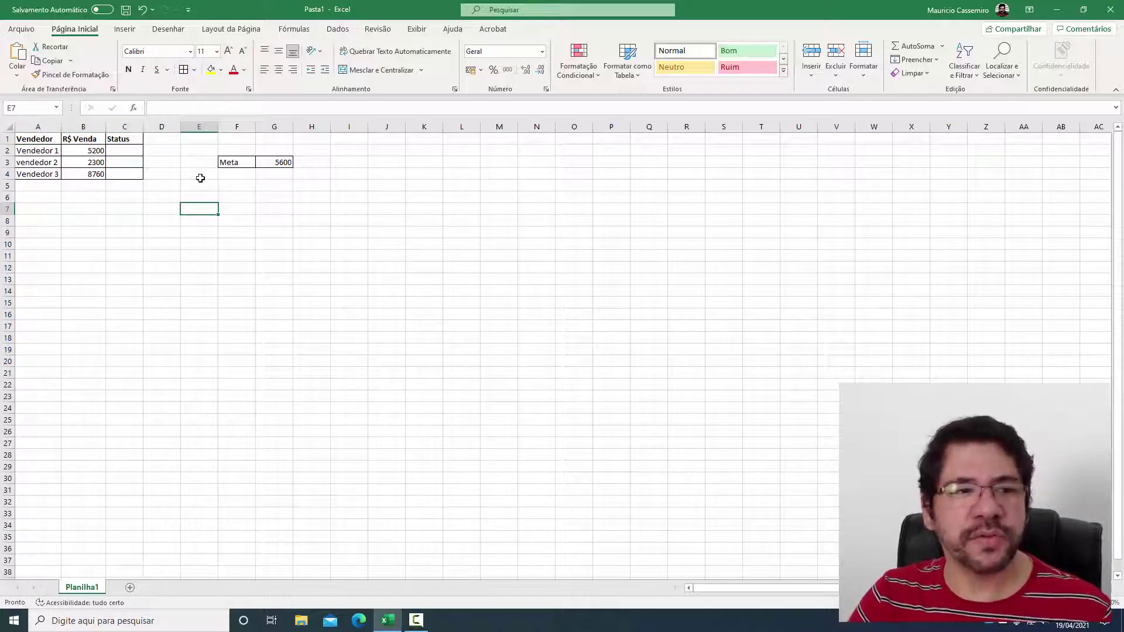
{"action": "left_click", "coordinate": [232, 164]}
{"action": "left_click", "coordinate": [128, 70]}
{"action": "left_click", "coordinate": [230, 280]}
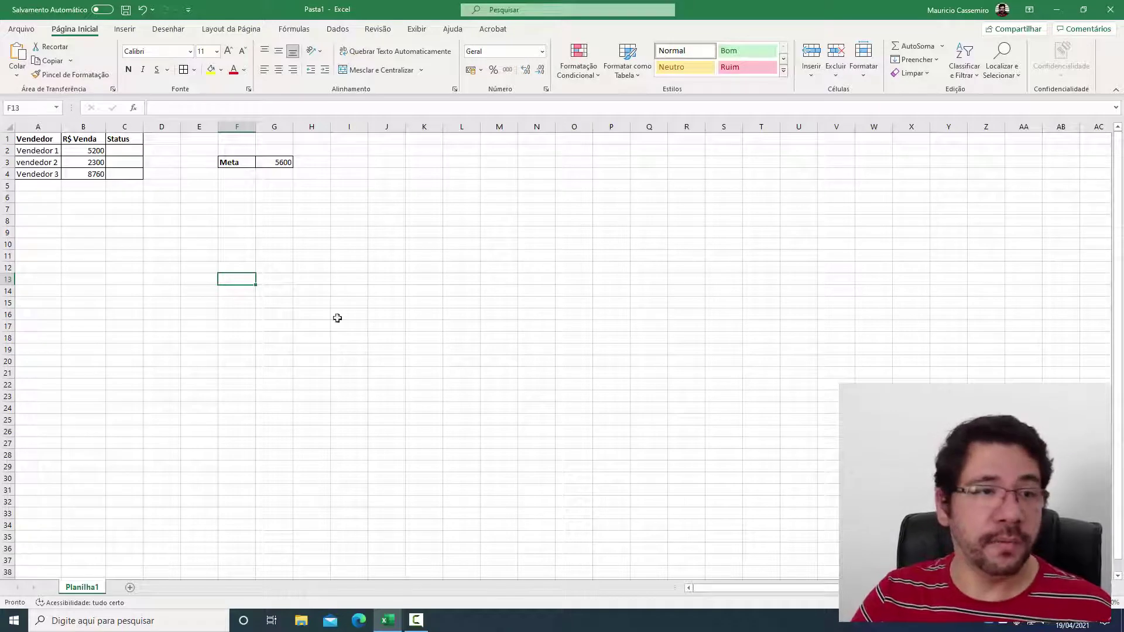
{"action": "left_click", "coordinate": [130, 153]}
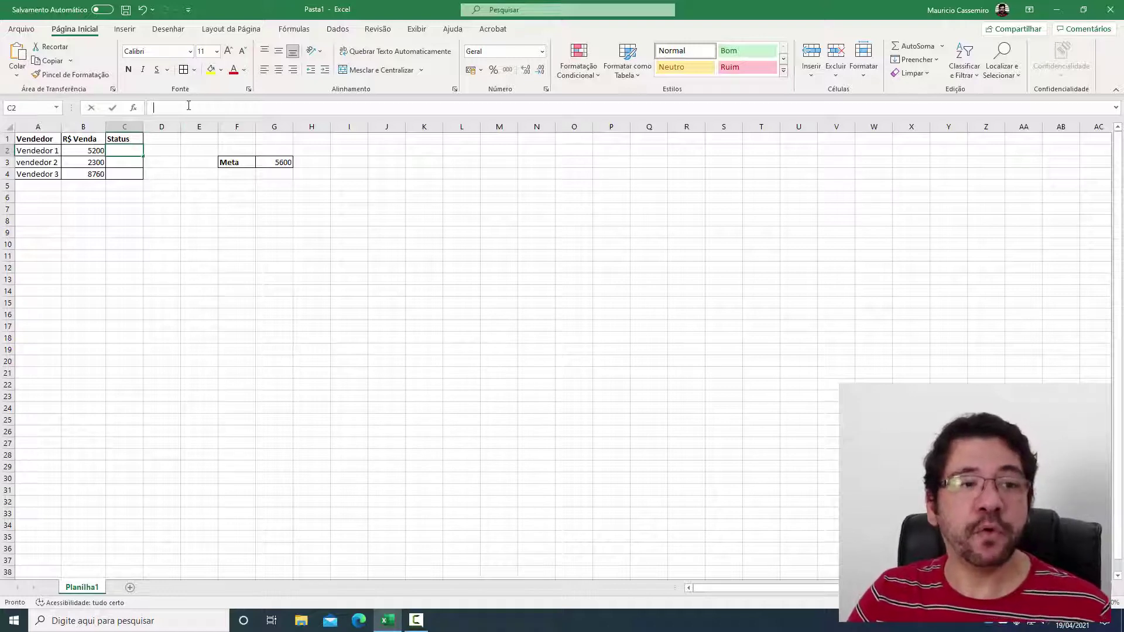
{"action": "left_click", "coordinate": [695, 106]}
{"action": "type", "text": "="}
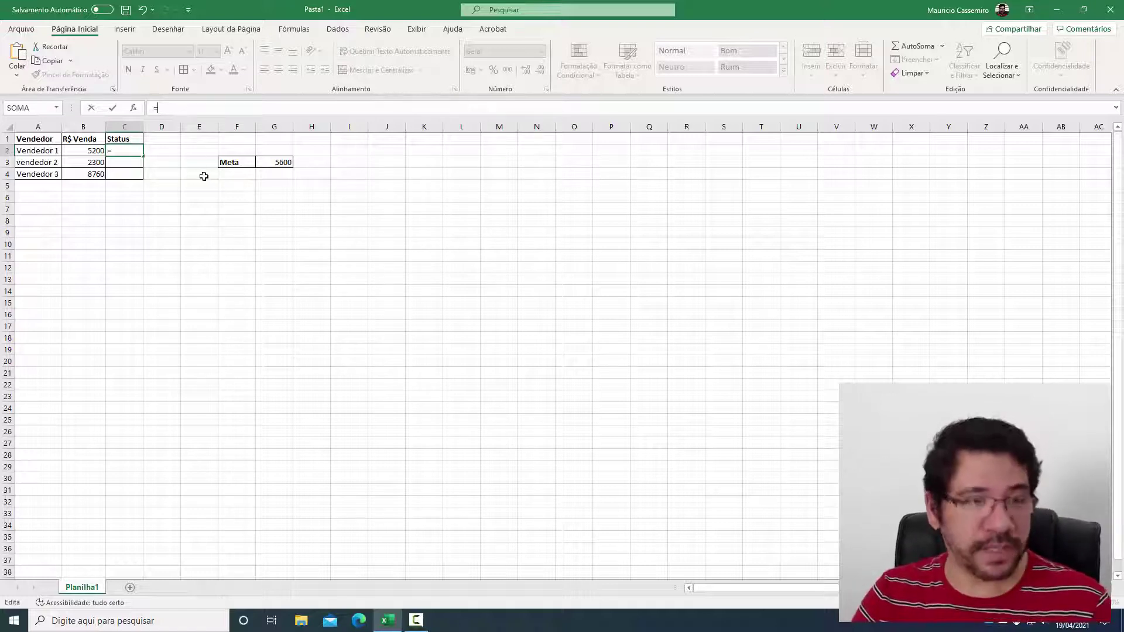
{"action": "key", "text": "Escape"}
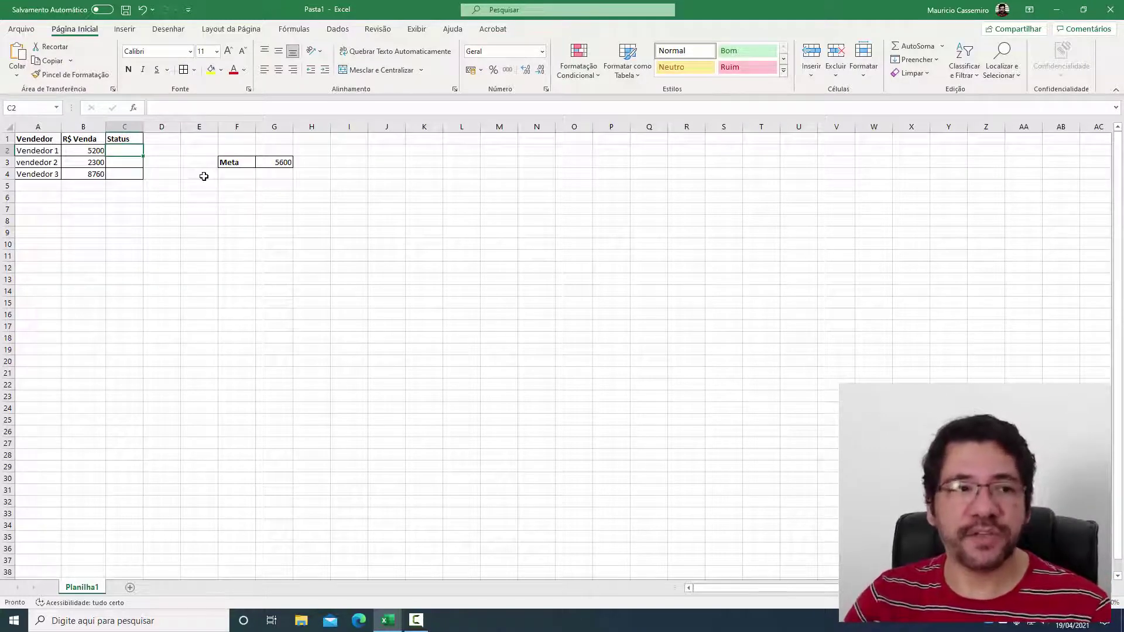
Try totalling the sales values in cell B5 with the formula =SOMA(B2:B4)
{"action": "left_click", "coordinate": [73, 184]}
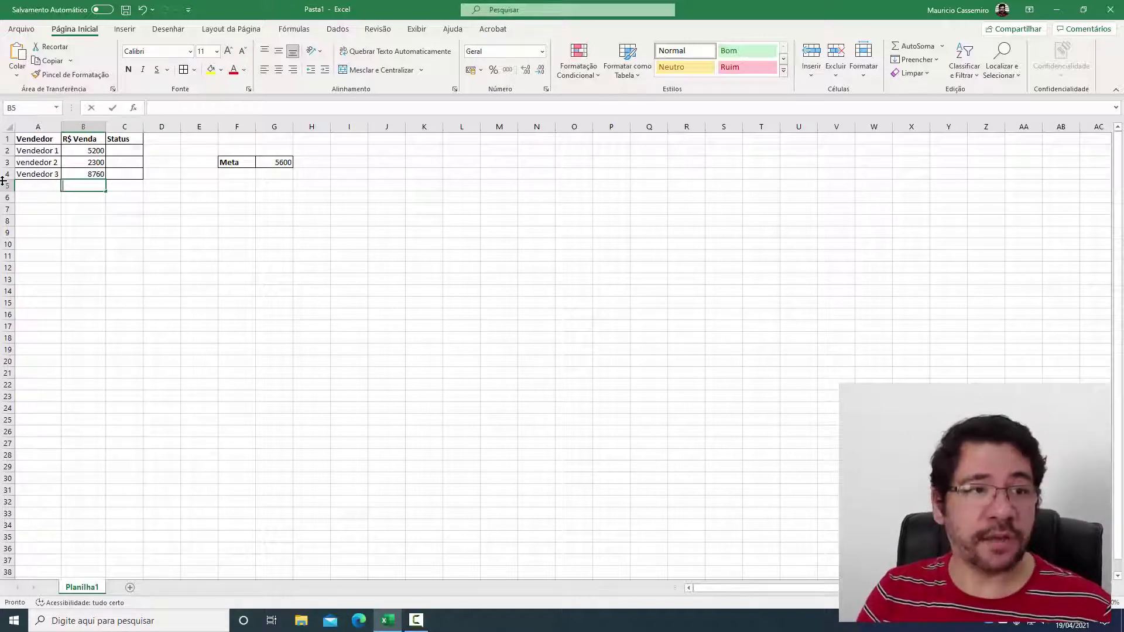
{"action": "type", "text": "="}
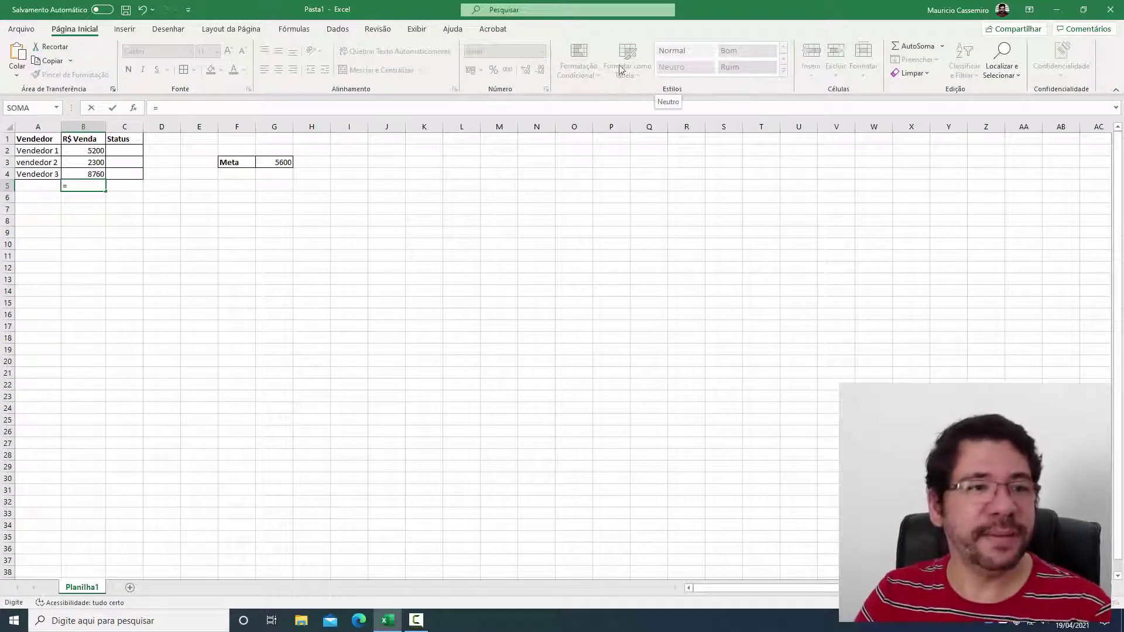
{"action": "left_click", "coordinate": [255, 111]}
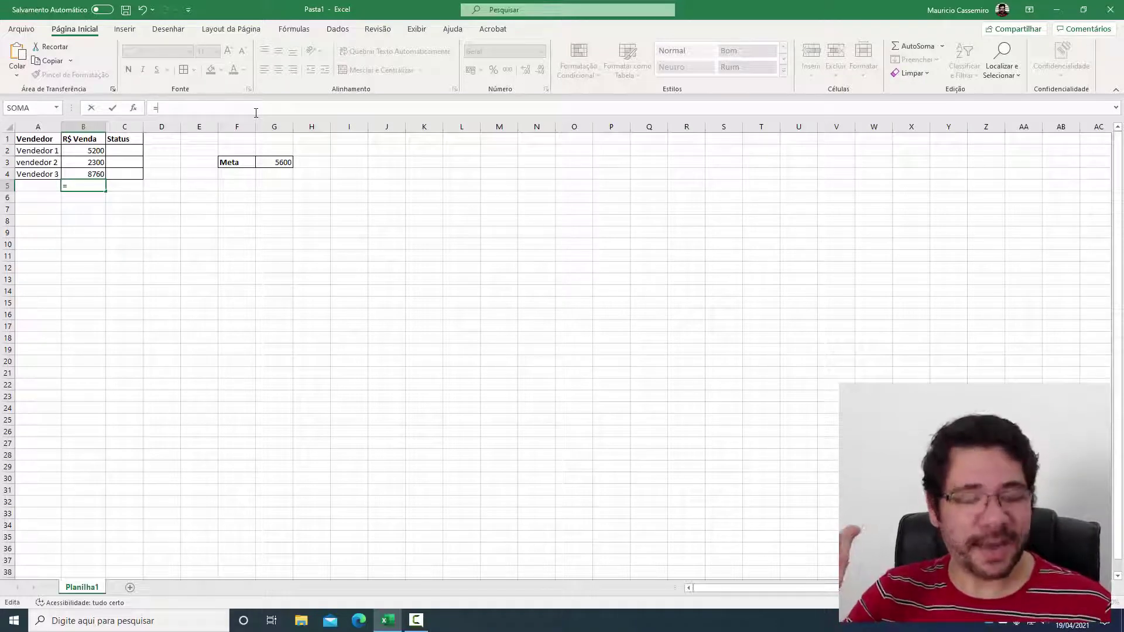
{"action": "type", "text": "soma"}
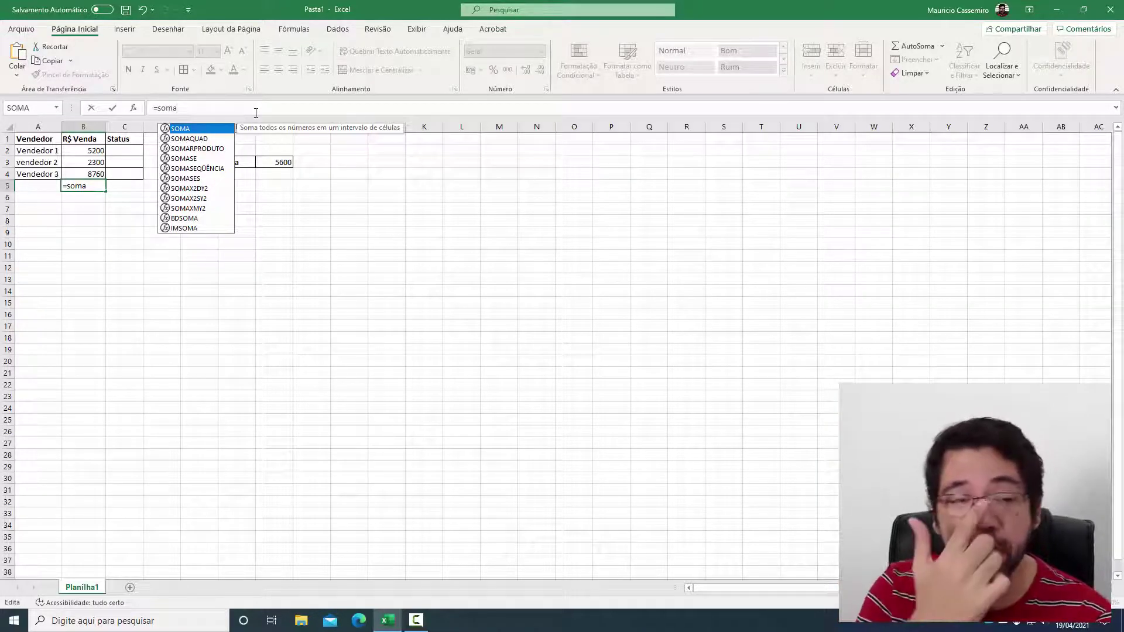
{"action": "key", "text": "BackSpace"}
{"action": "key", "text": "BackSpace"}
{"action": "key", "text": "BackSpace"}
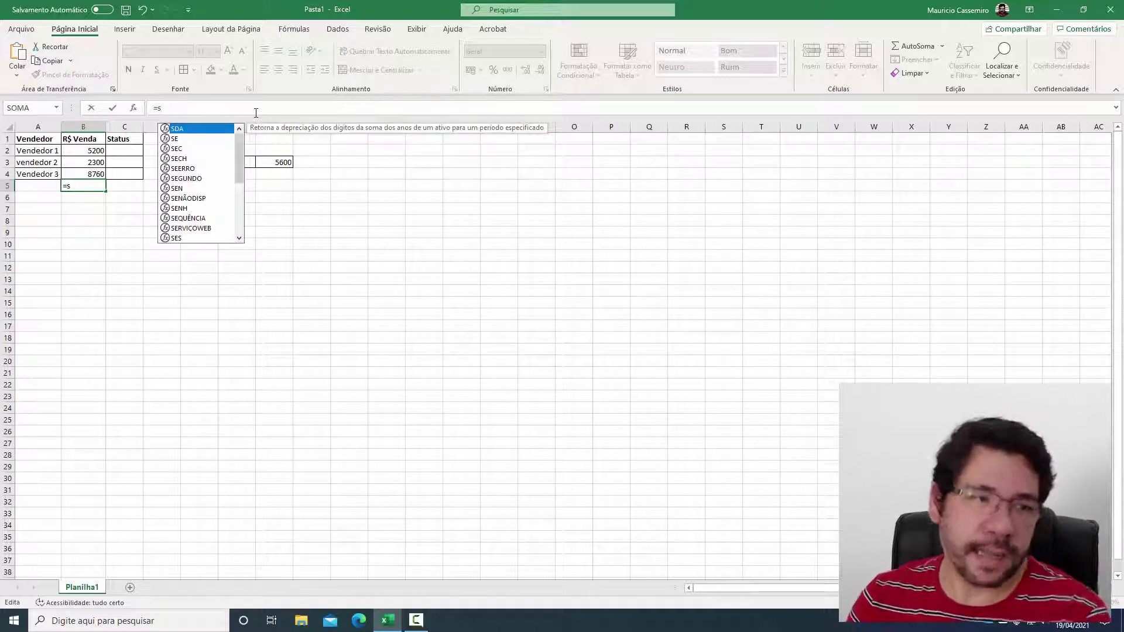
{"action": "type", "text": "oma)"}
{"action": "key", "text": "BackSpace"}
{"action": "type", "text": "("}
{"action": "left_click_drag", "start_coordinate": [92, 149], "coordinate": [89, 175]}
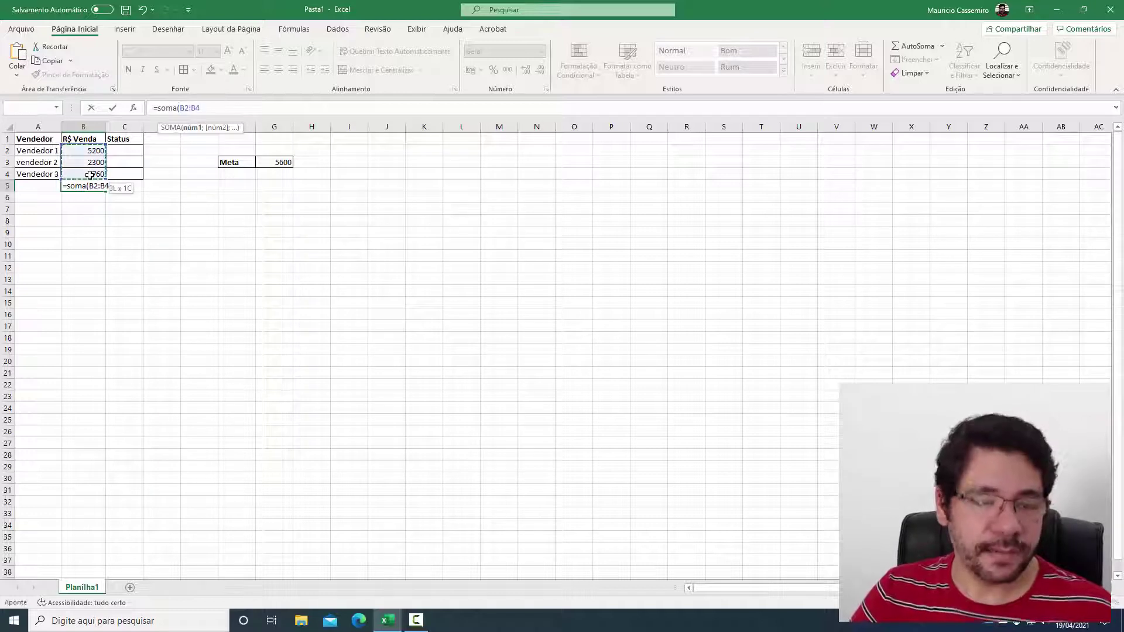
{"action": "type", "text": "_"}
{"action": "key", "text": "BackSpace"}
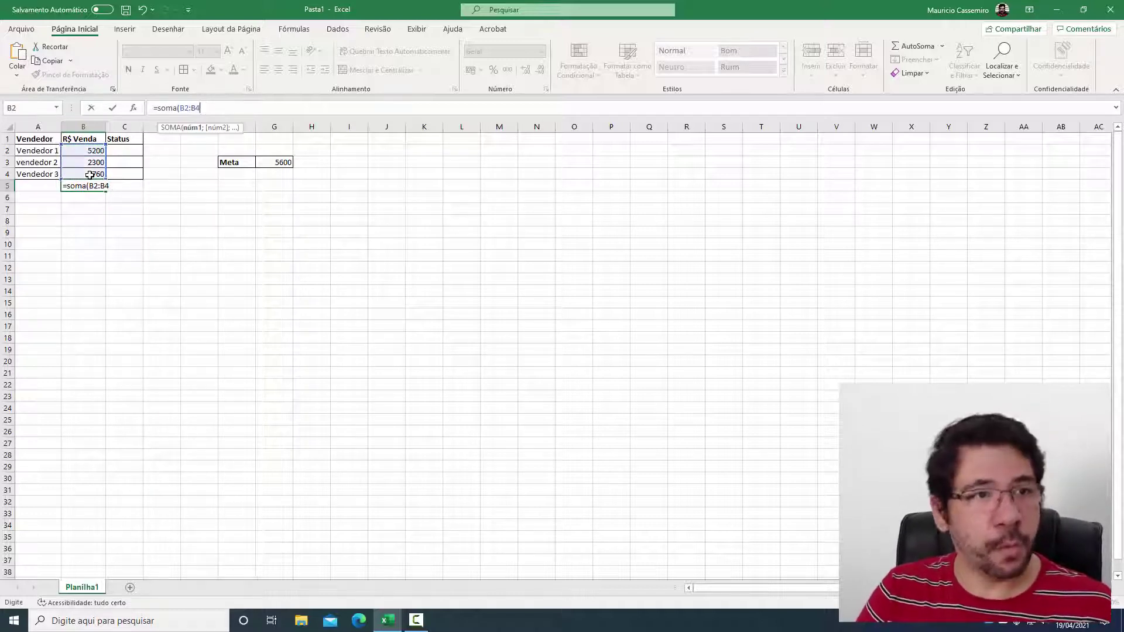
{"action": "type", "text": ")"}
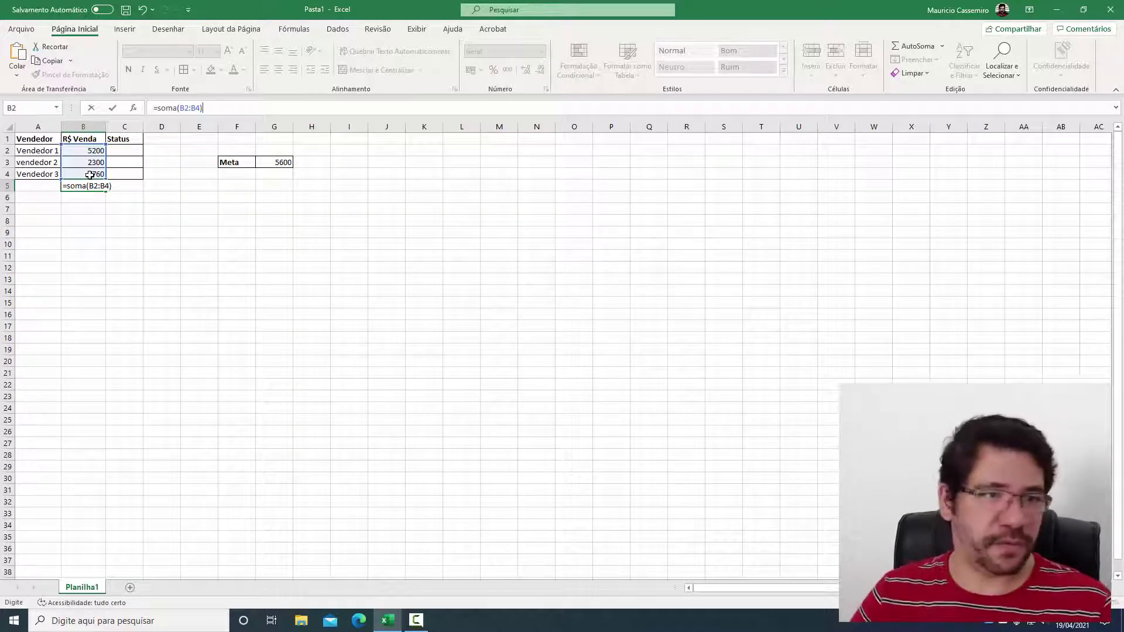
{"action": "key", "text": "Return"}
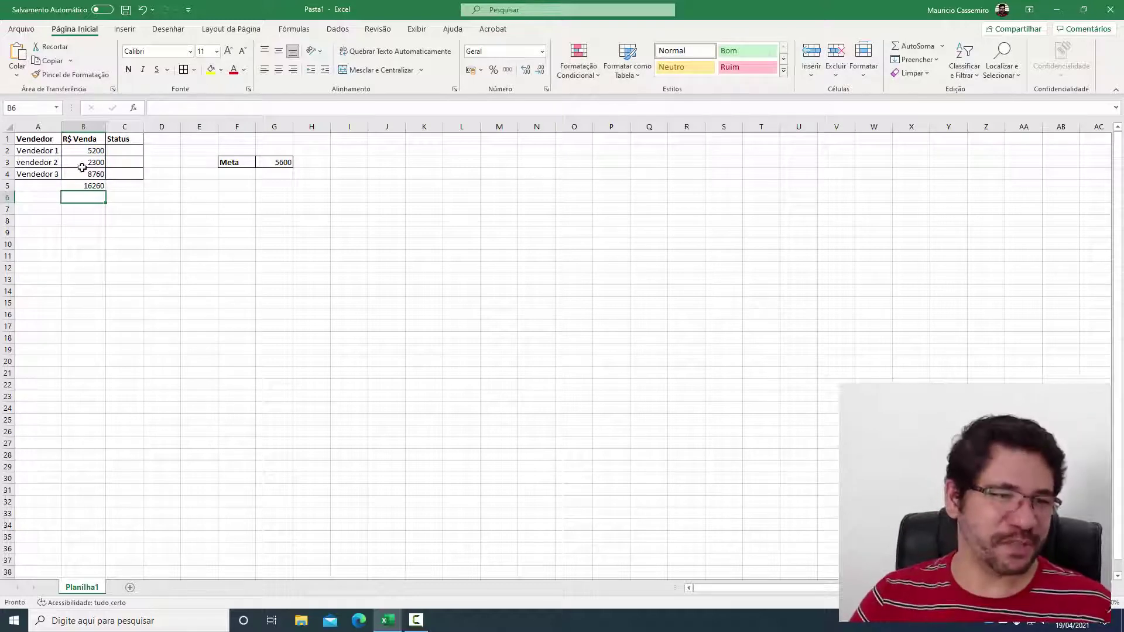
{"action": "left_click", "coordinate": [90, 185]}
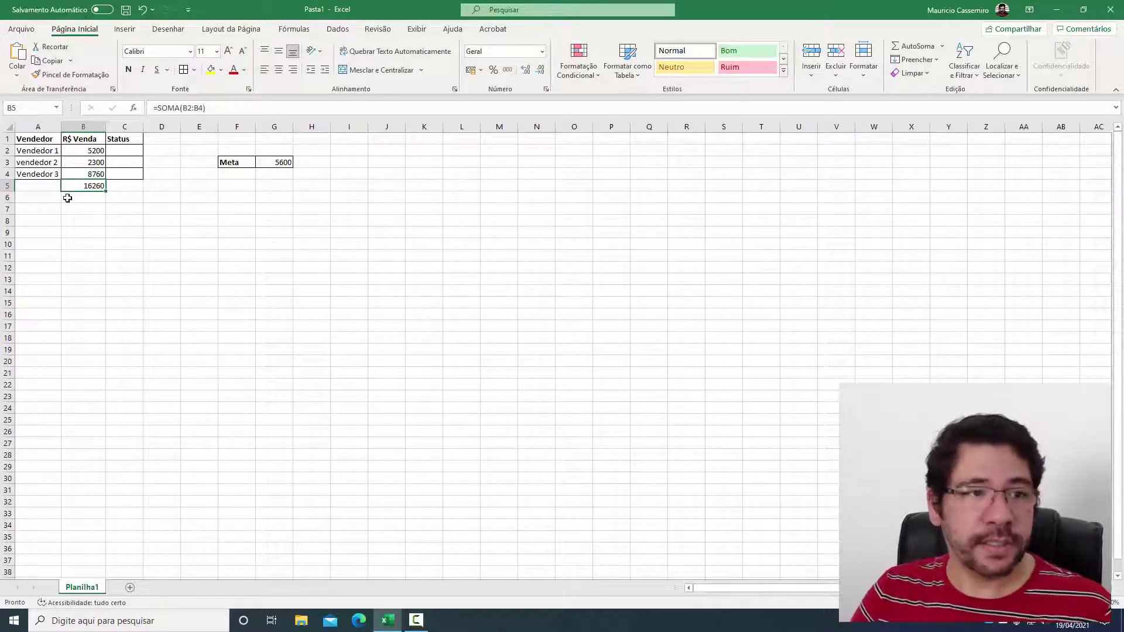
Clear the sum formula from cell B5
{"action": "left_click", "coordinate": [176, 247]}
{"action": "left_click", "coordinate": [94, 182]}
{"action": "key", "text": "Delete"}
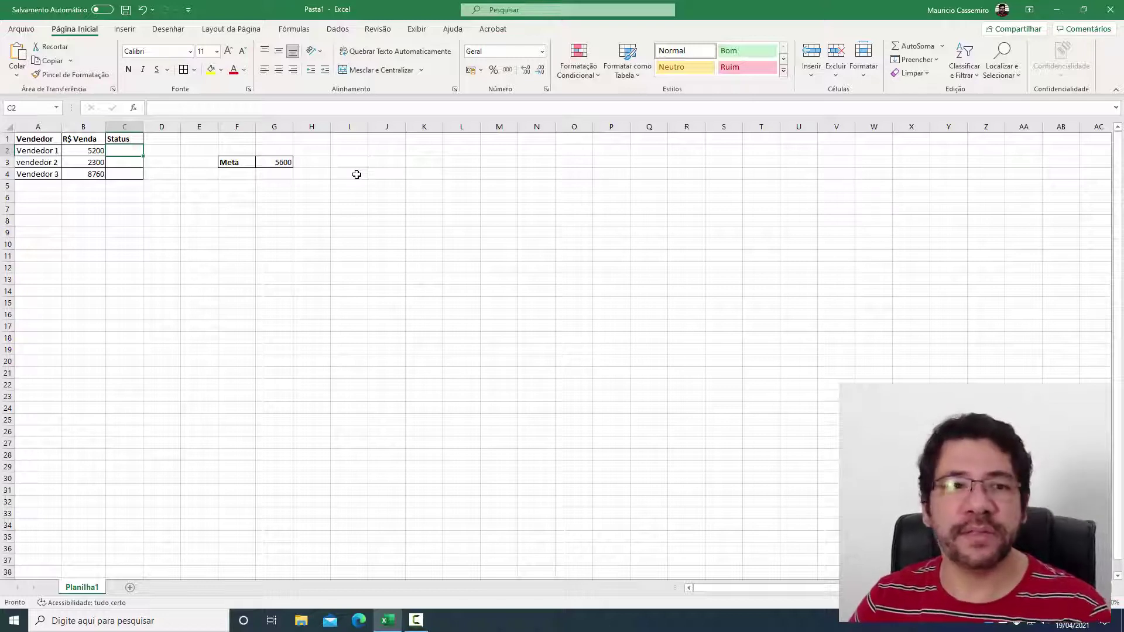
Begin an SE formula in cell C2 with the logical test B2>=G3
{"action": "type", "text": "="}
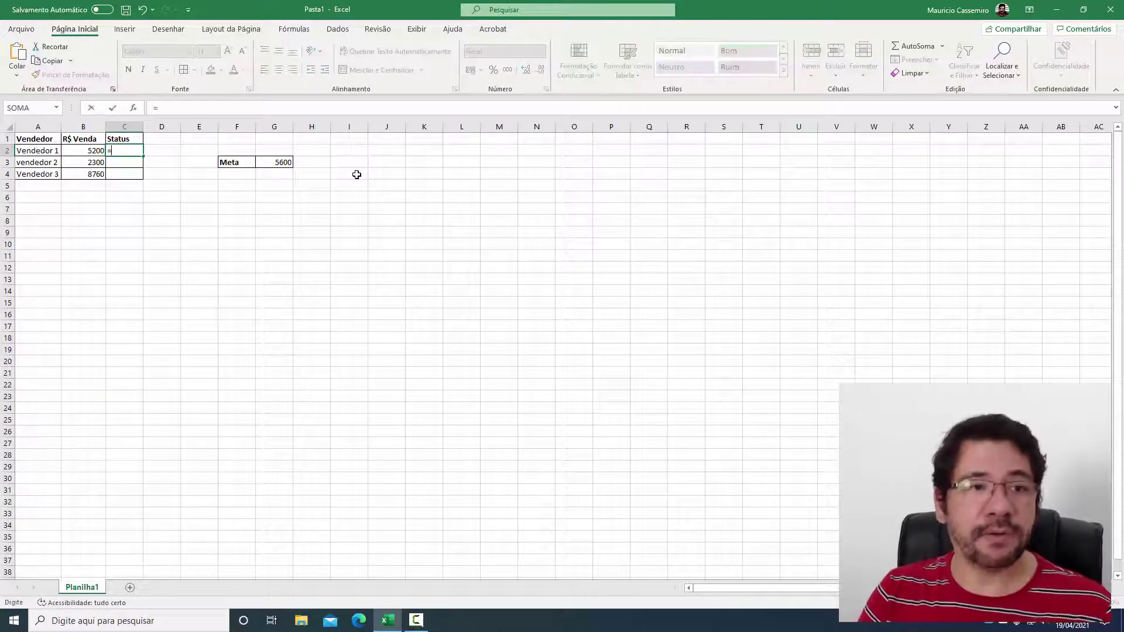
{"action": "type", "text": "se"}
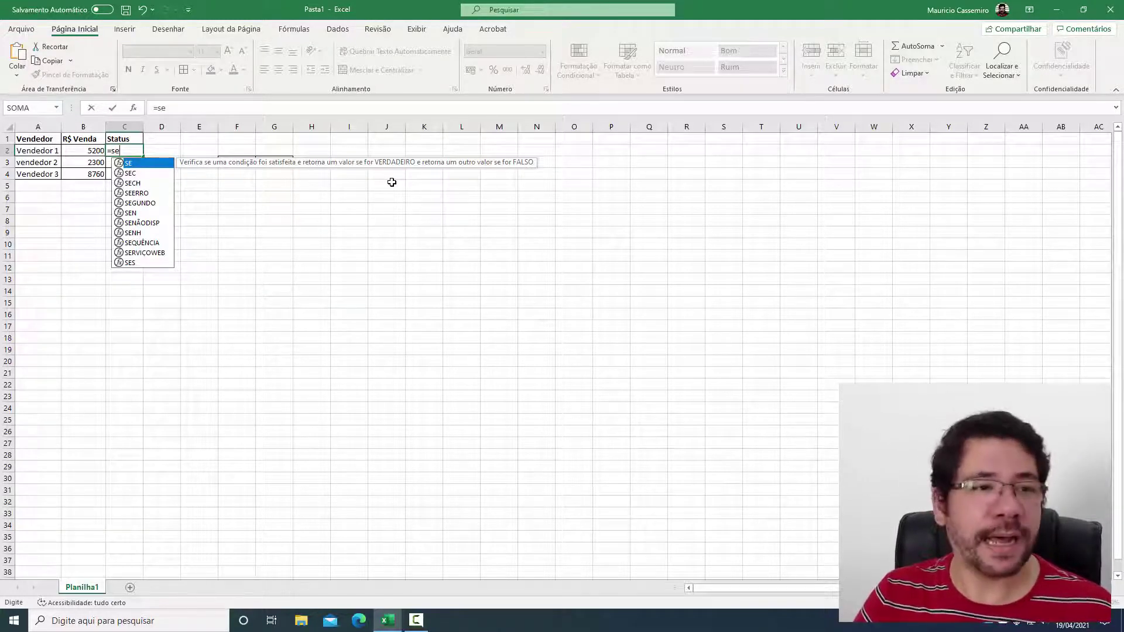
{"action": "key", "text": "Tab"}
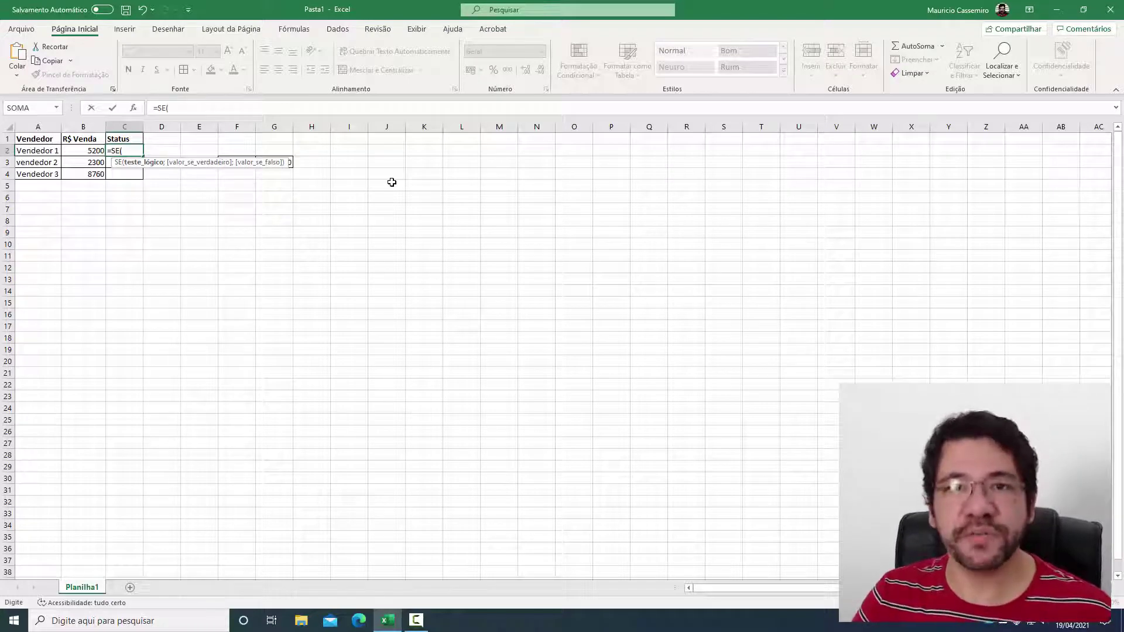
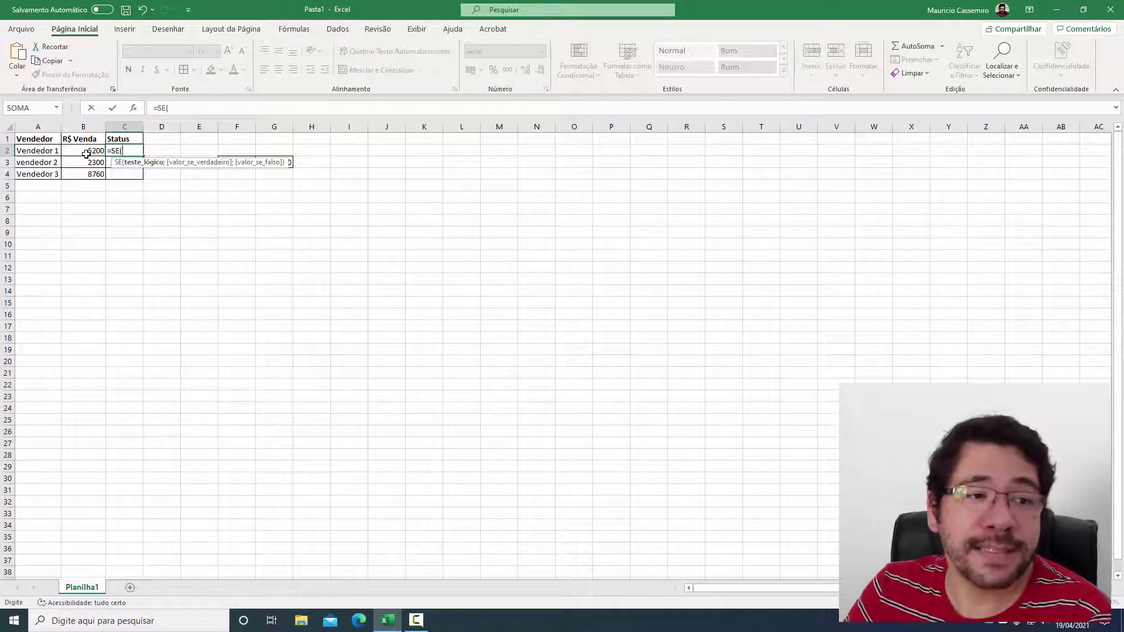
{"action": "left_click", "coordinate": [86, 151]}
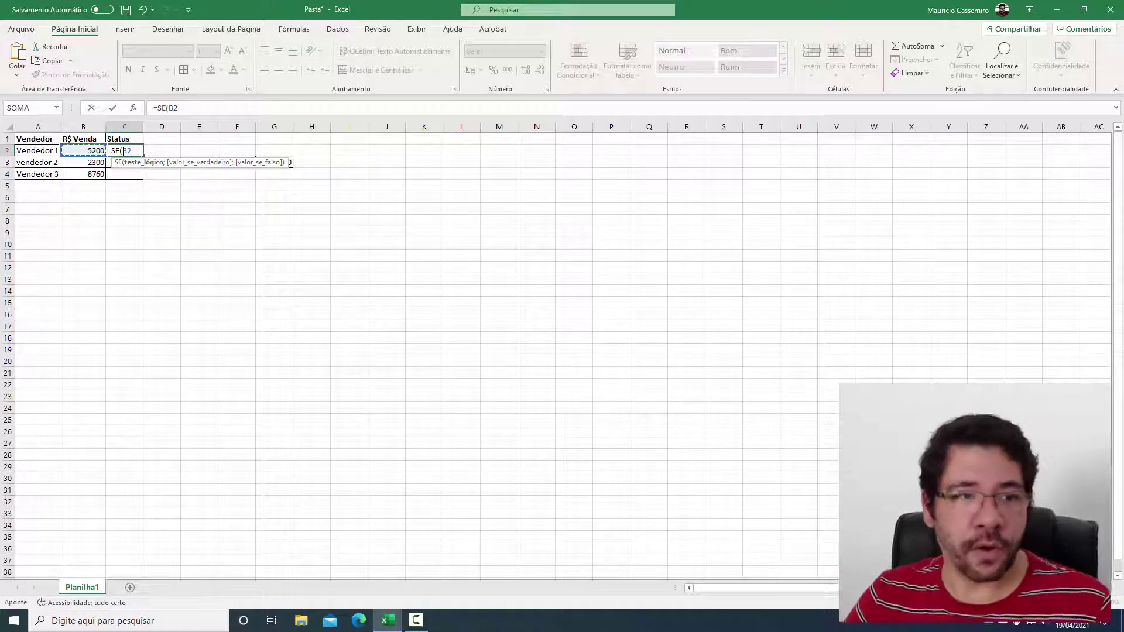
{"action": "type", "text": ">="}
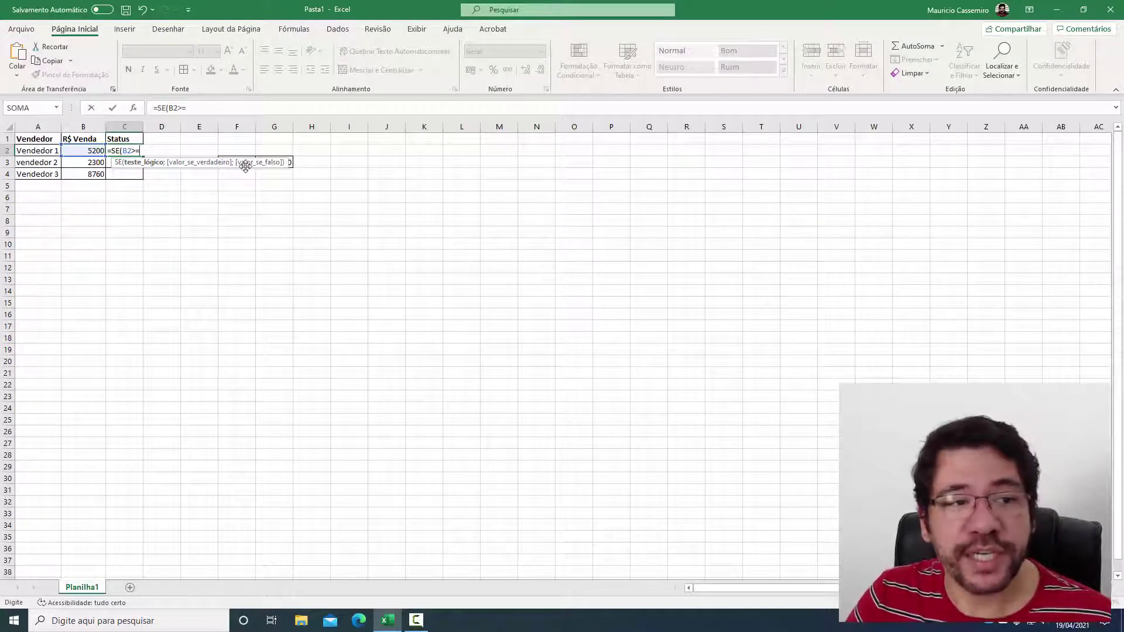
{"action": "left_click", "coordinate": [291, 161]}
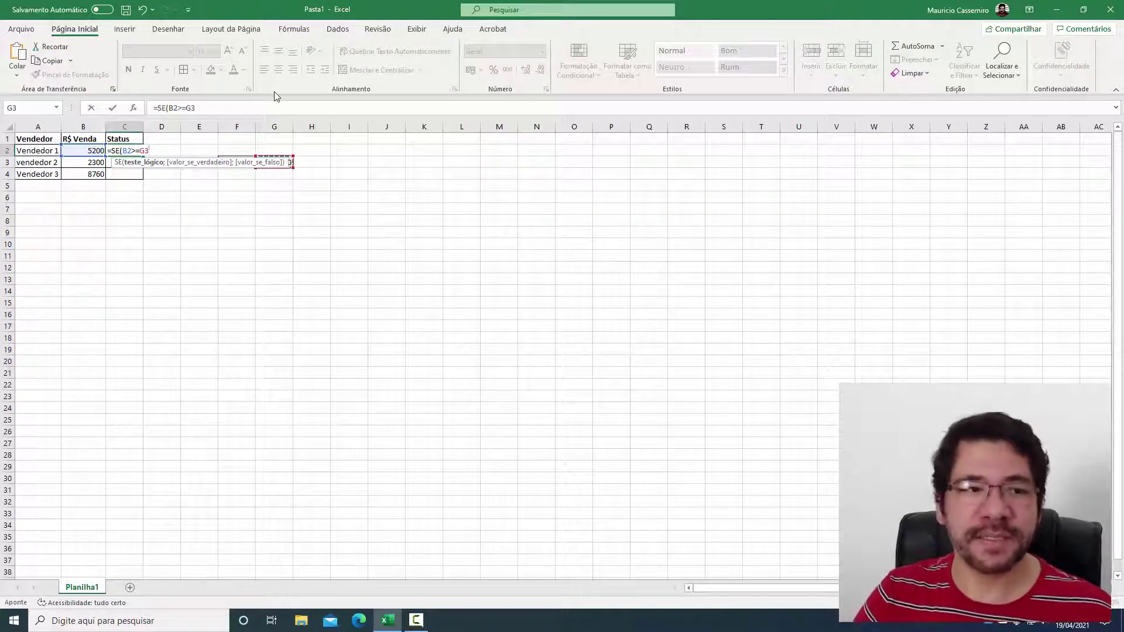
Set the formula's value-if-true argument in C2 to the text "Atingiu a meta"
{"action": "type", "text": ";"}
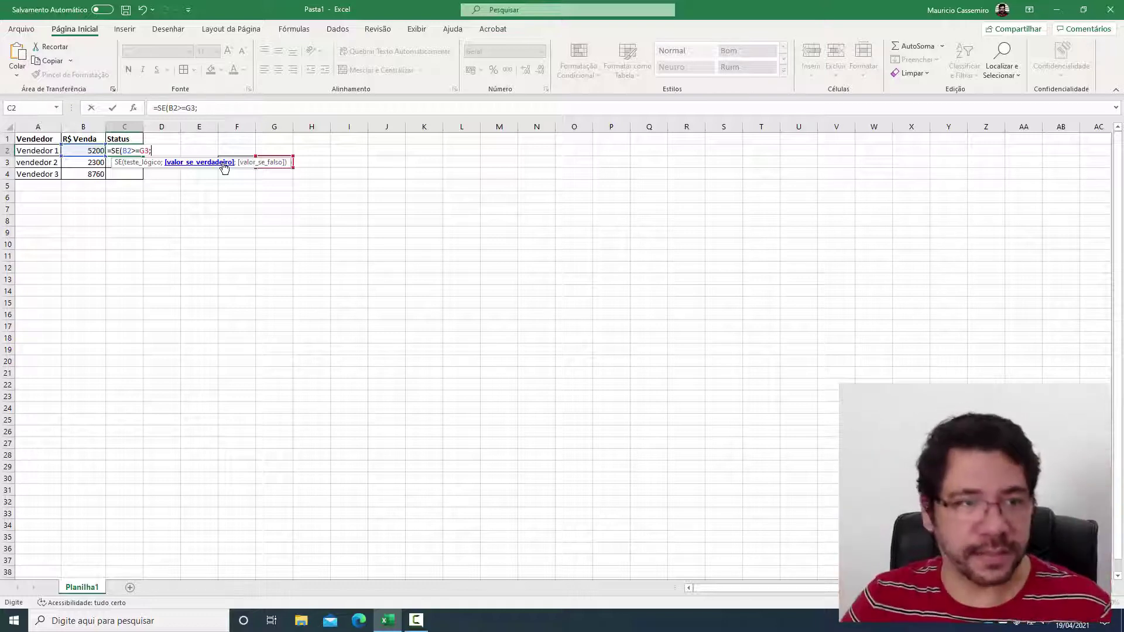
{"action": "type", "text": "\""}
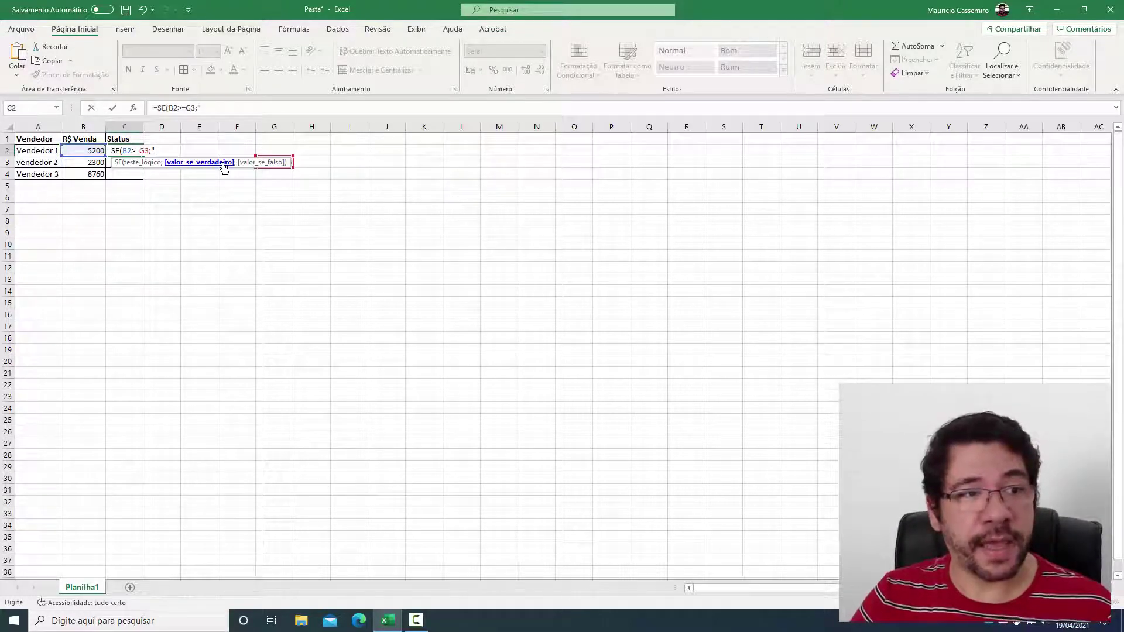
{"action": "type", "text": "Atin"}
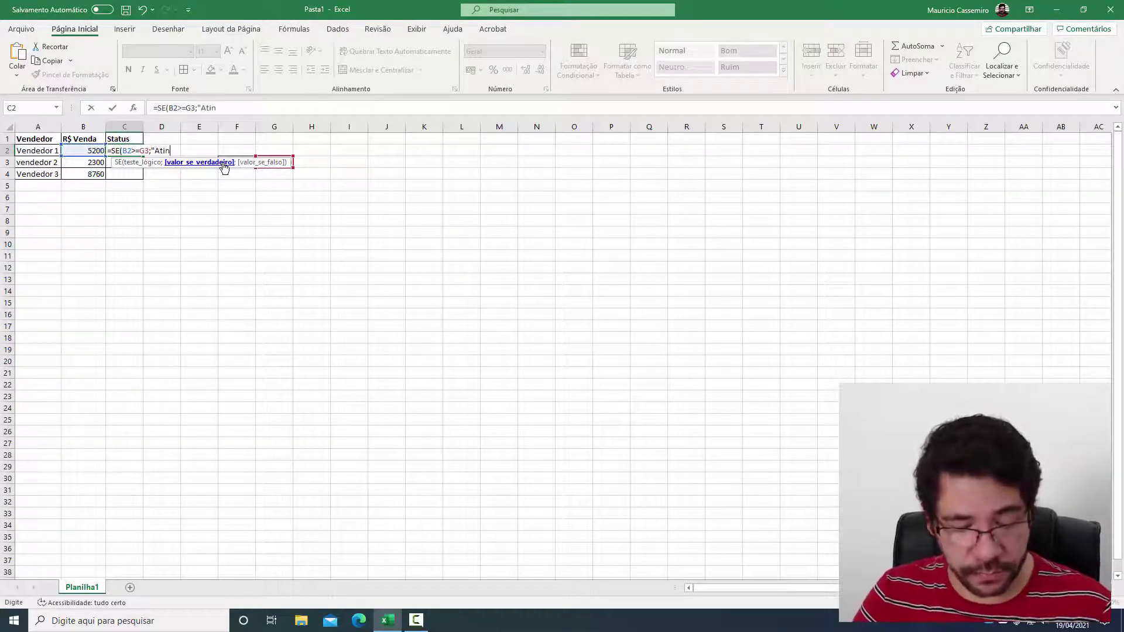
{"action": "type", "text": "giu a meta"}
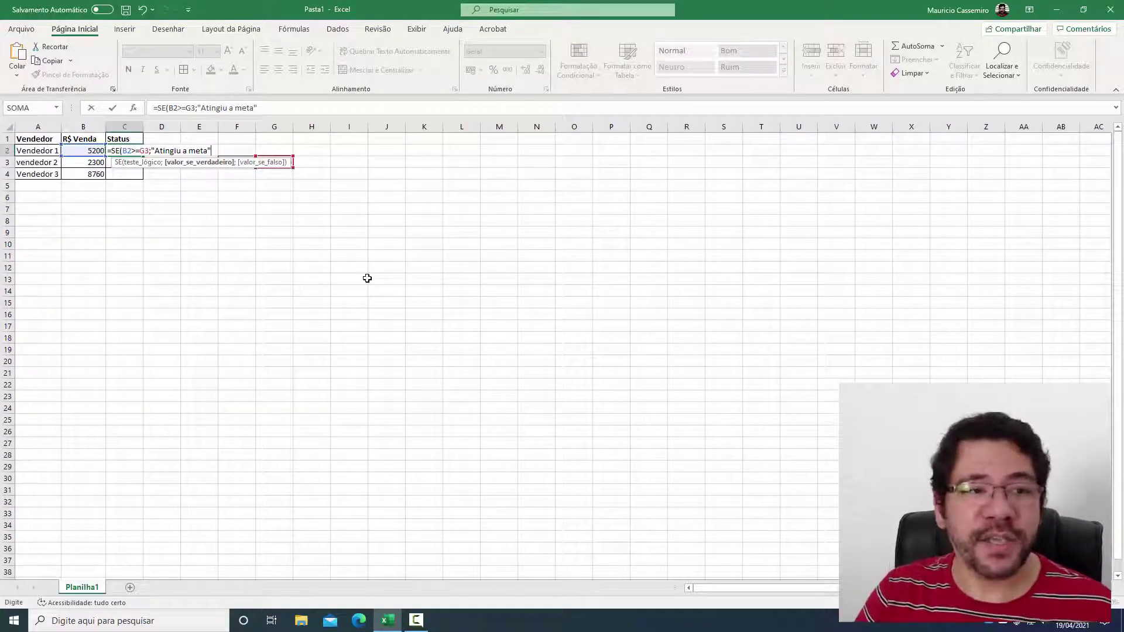
Nest a second SE as the value-if-false argument of C2's formula, with the logical test B2<G3
{"action": "type", "text": ";"}
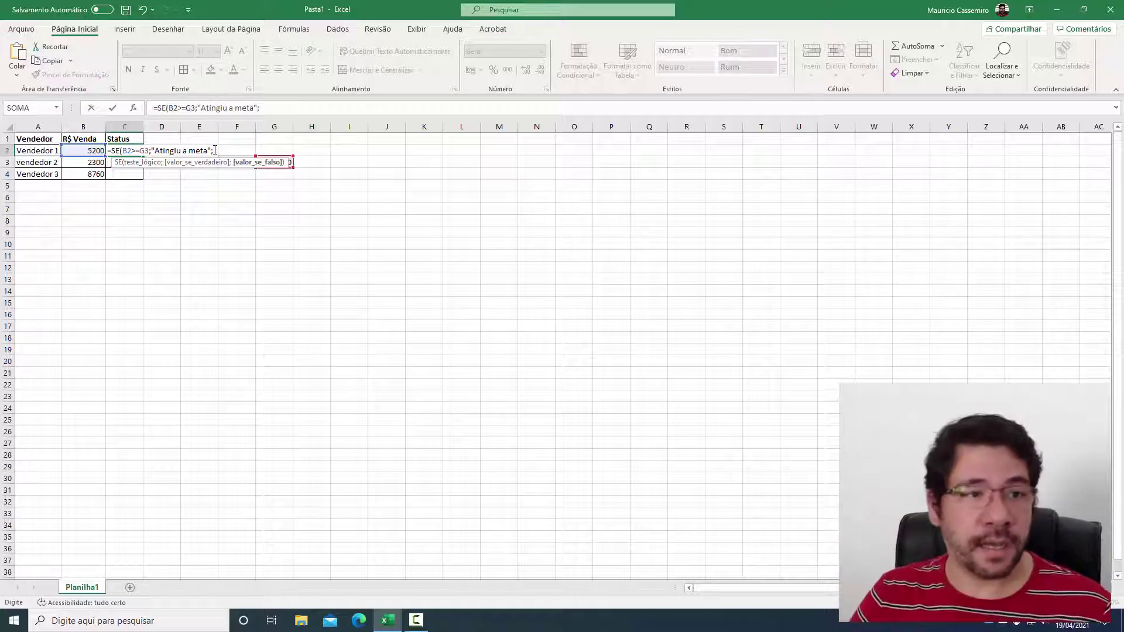
{"action": "type", "text": "SE"}
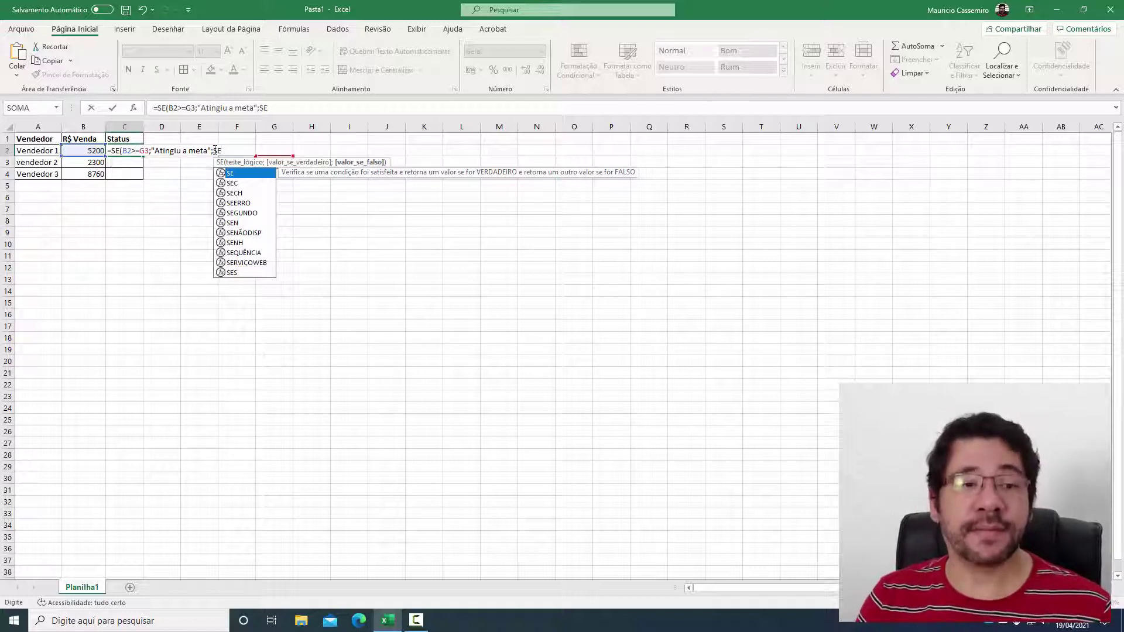
{"action": "type", "text": "("}
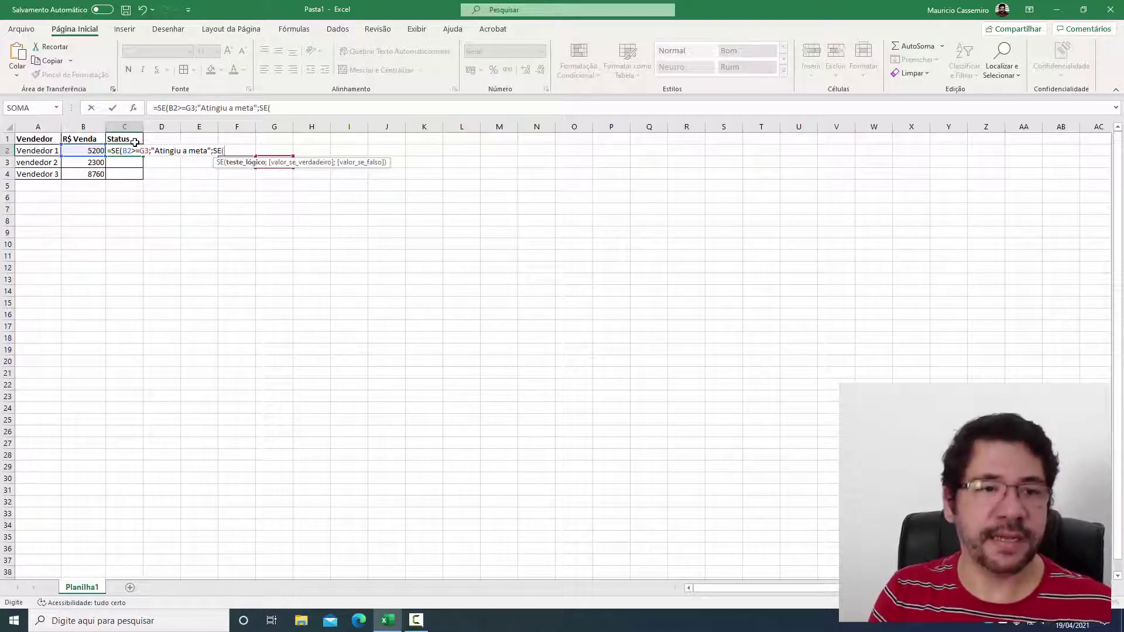
{"action": "type", "text": "B2<"}
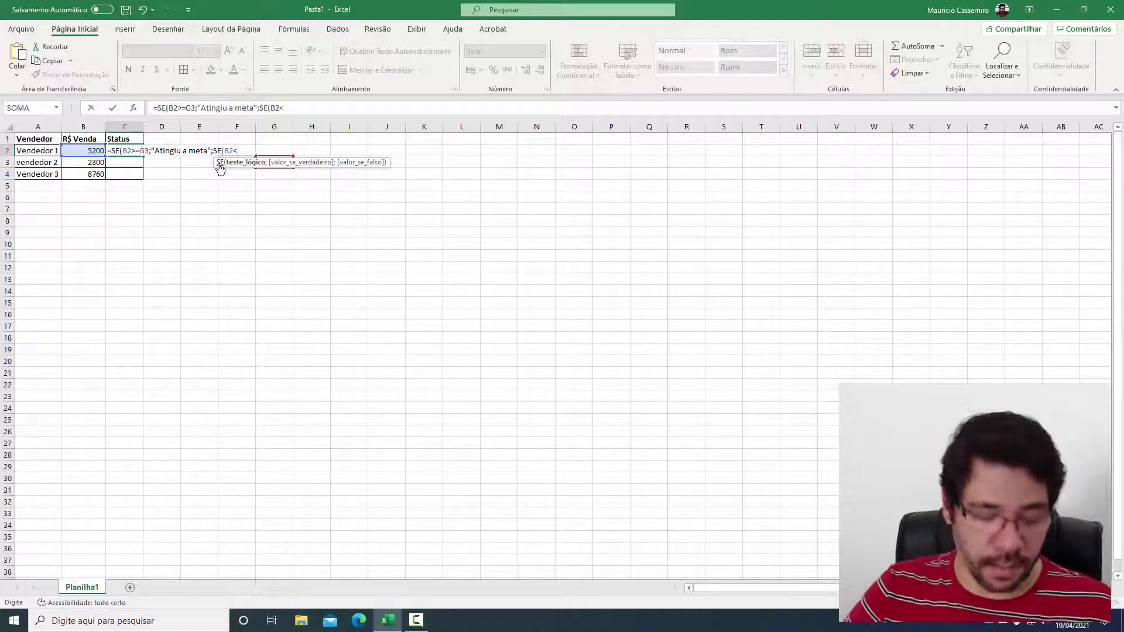
{"action": "left_click", "coordinate": [299, 113]}
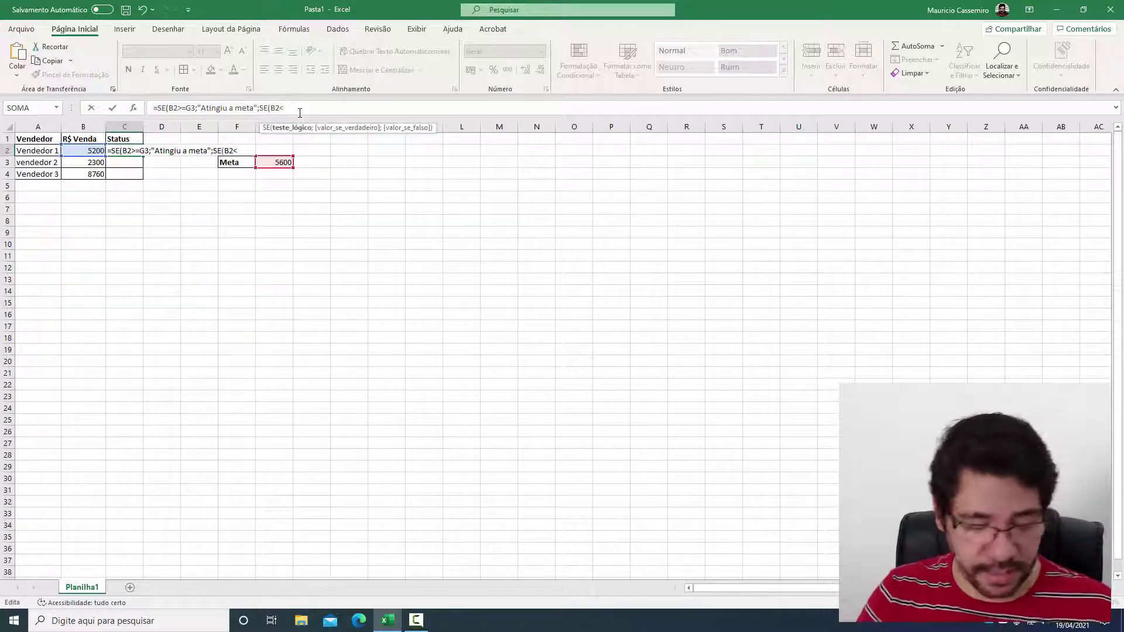
{"action": "type", "text": "G3"}
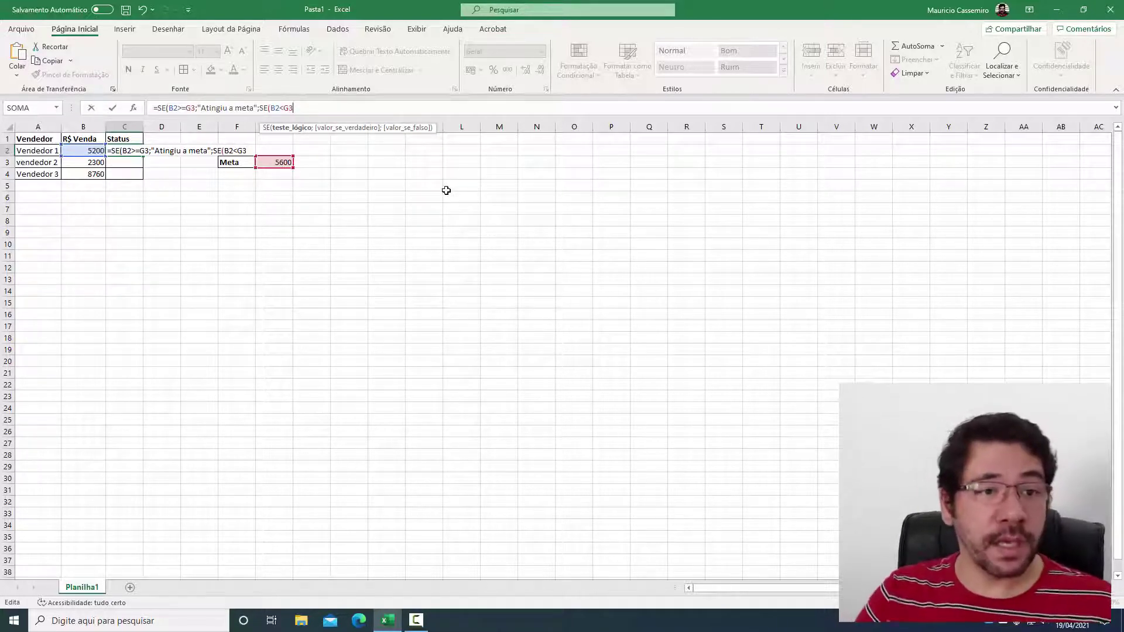
{"action": "type", "text": ";"}
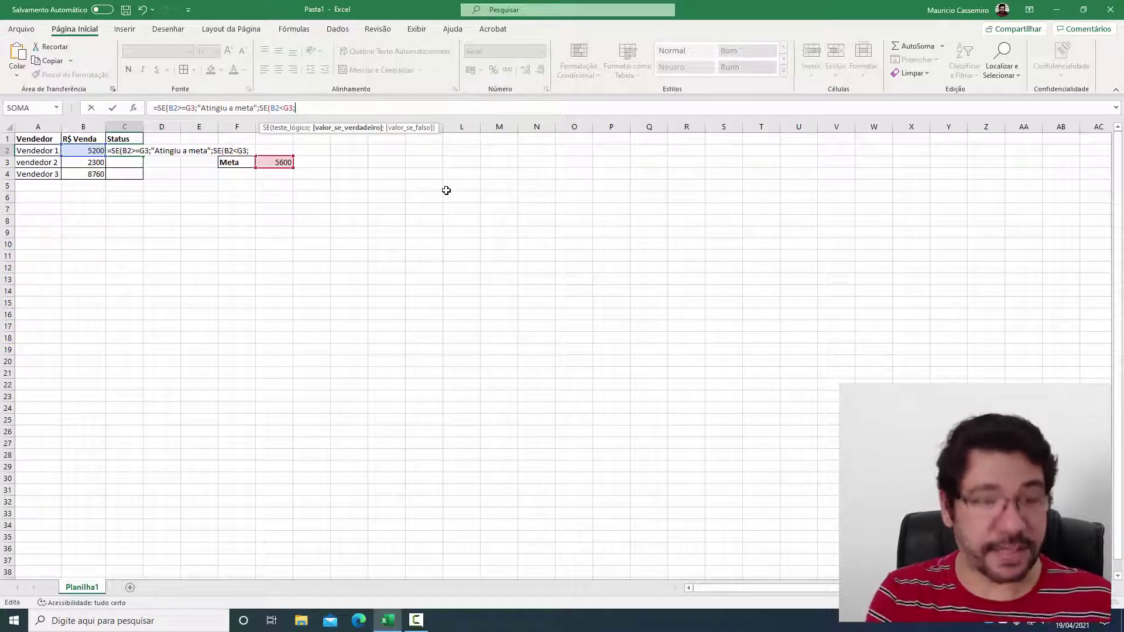
Complete the nested SE in C2 with the result "Não atingiu meta" and autofit the width of column C
{"action": "type", "text": "\"Não atingiu meta"}
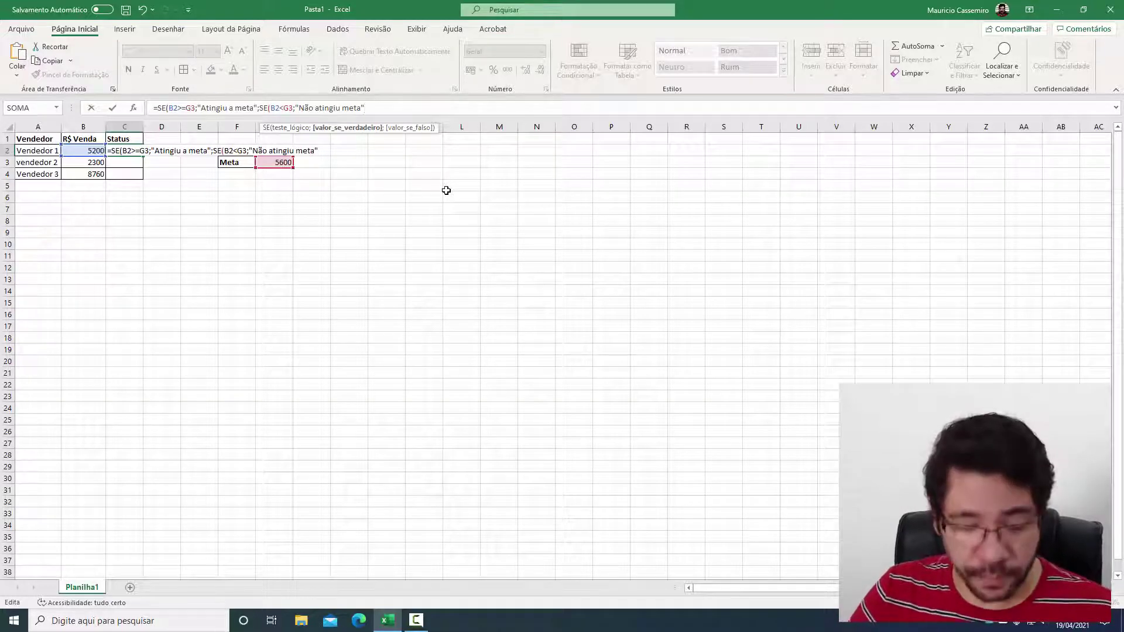
{"action": "type", "text": ")"}
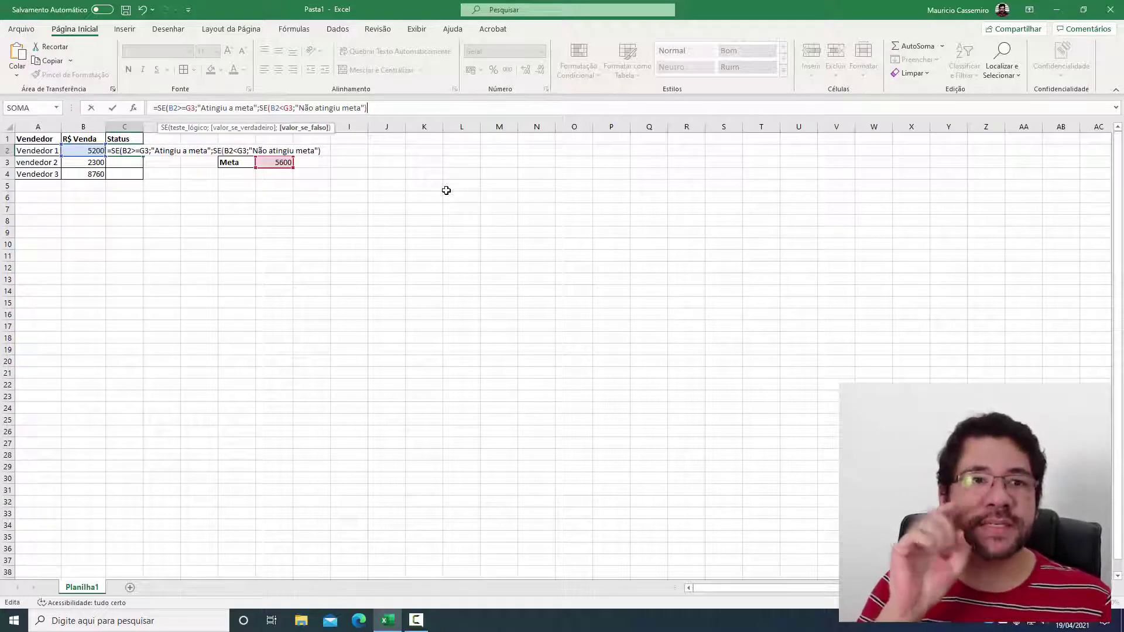
{"action": "type", "text": ")"}
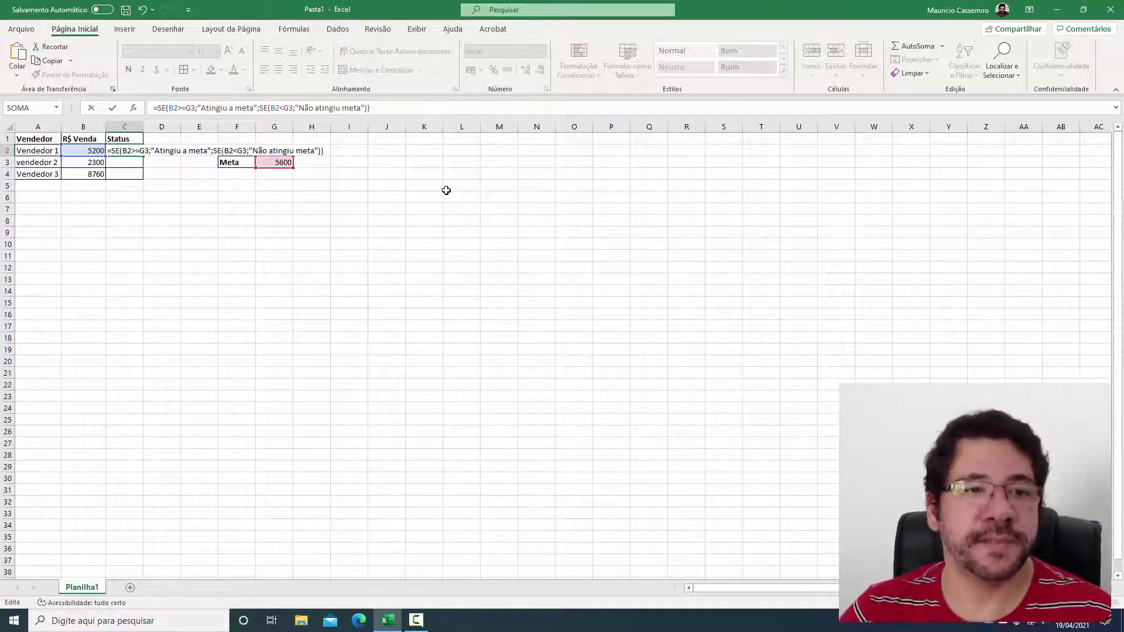
{"action": "key", "text": "Return"}
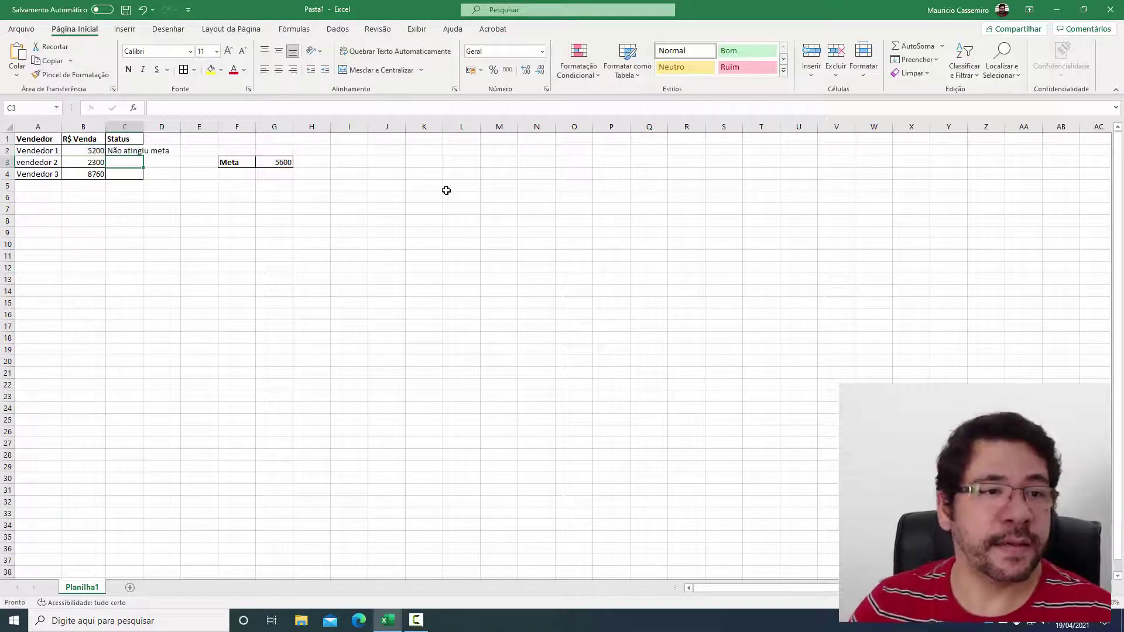
{"action": "double_click", "coordinate": [143, 127]}
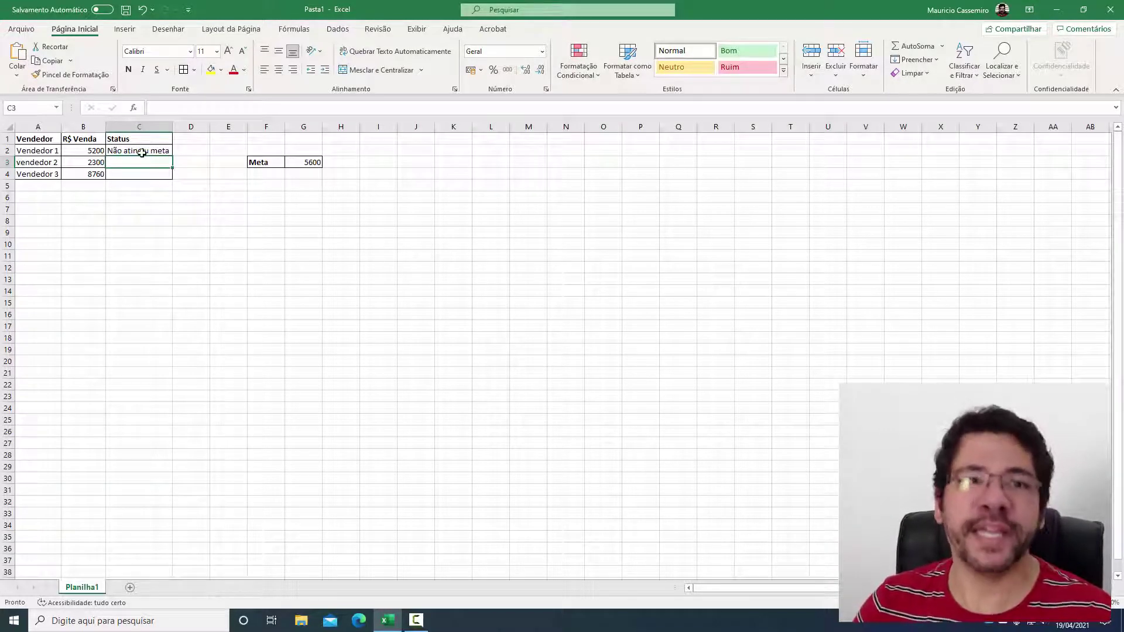
Review the sale value in B2 and the nested SE part of the formula in C2
{"action": "left_click", "coordinate": [84, 150]}
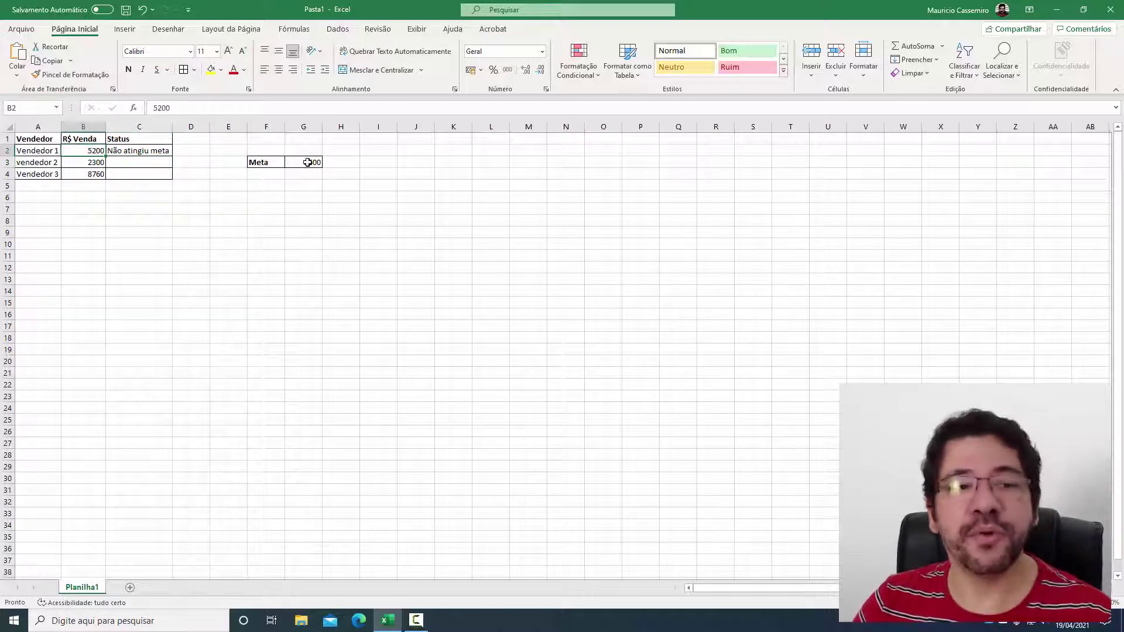
{"action": "left_click", "coordinate": [139, 152]}
{"action": "key", "text": "F2"}
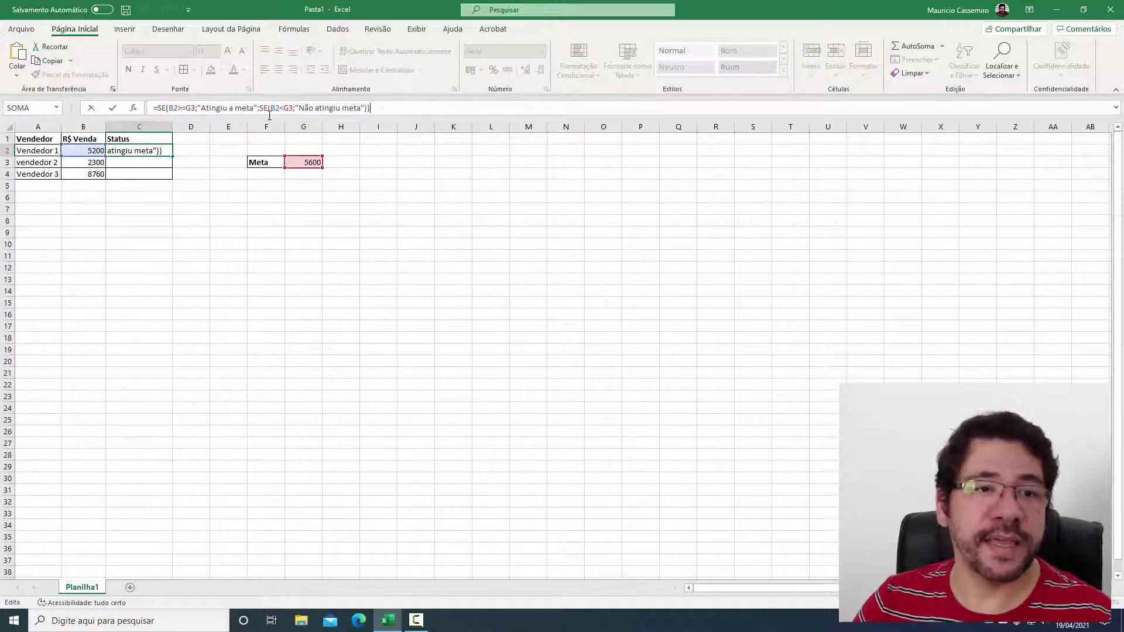
{"action": "left_click_drag", "start_coordinate": [259, 108], "coordinate": [364, 108]}
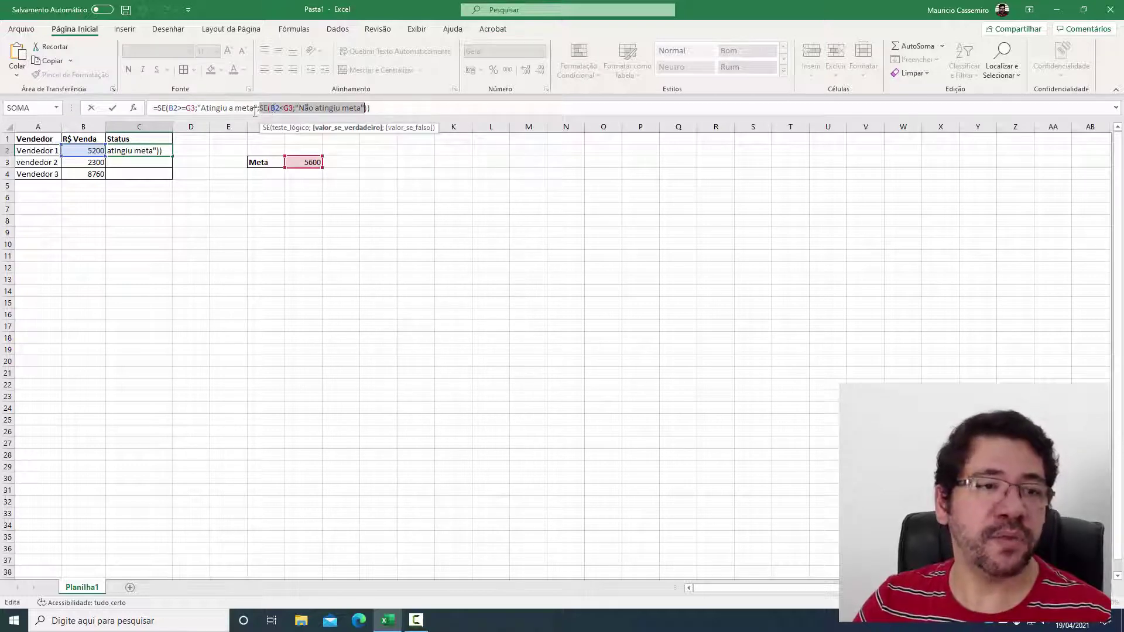
{"action": "left_click_drag", "start_coordinate": [29, 173], "coordinate": [30, 182]}
{"action": "key", "text": "Escape"}
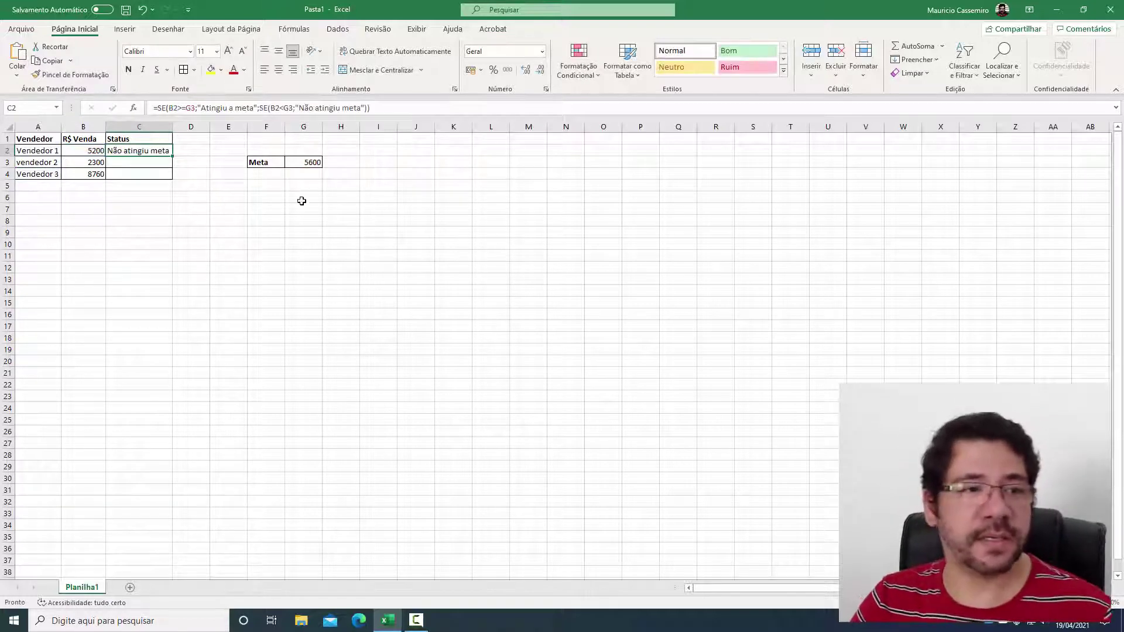
Remove the nested SE(B2<G3; from C2's formula, keeping "Não atingiu meta" as the value-if-false argument
{"action": "left_click", "coordinate": [411, 105]}
{"action": "left_click_drag", "start_coordinate": [260, 109], "coordinate": [363, 110]}
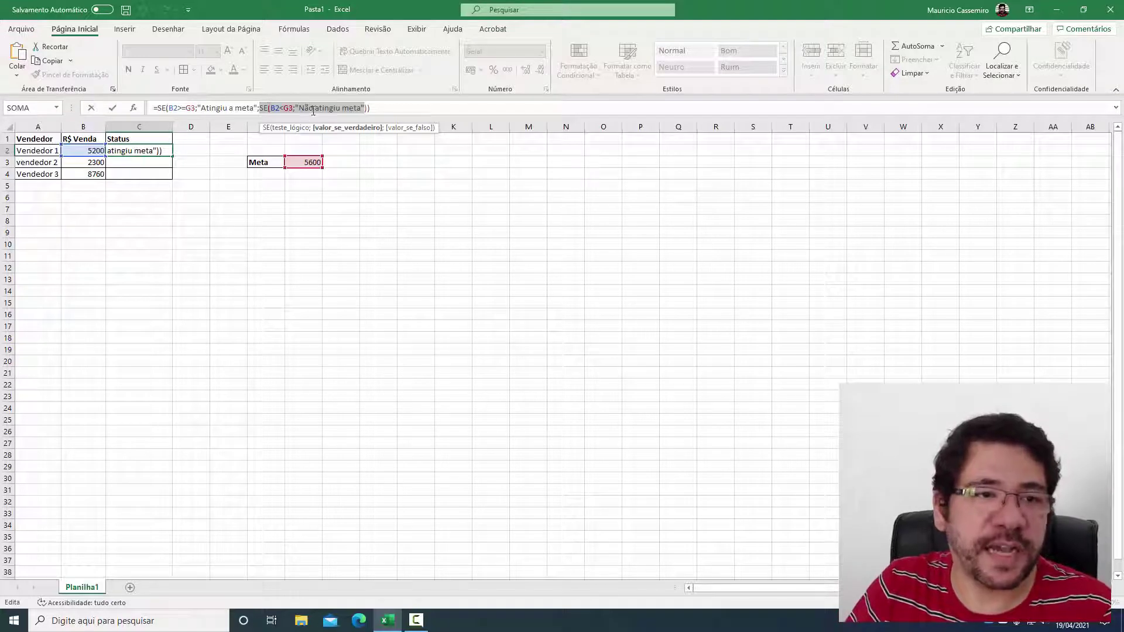
{"action": "left_click", "coordinate": [295, 108]}
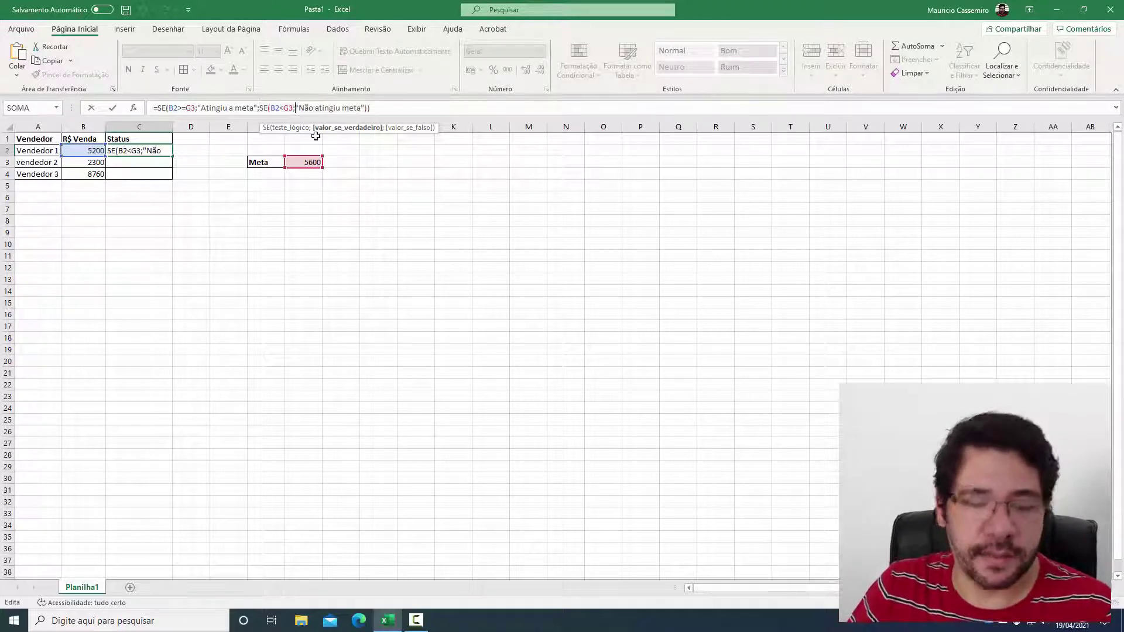
{"action": "key", "text": "BackSpace"}
{"action": "key", "text": "BackSpace"}
{"action": "key", "text": "BackSpace"}
{"action": "key", "text": "BackSpace"}
{"action": "key", "text": "BackSpace"}
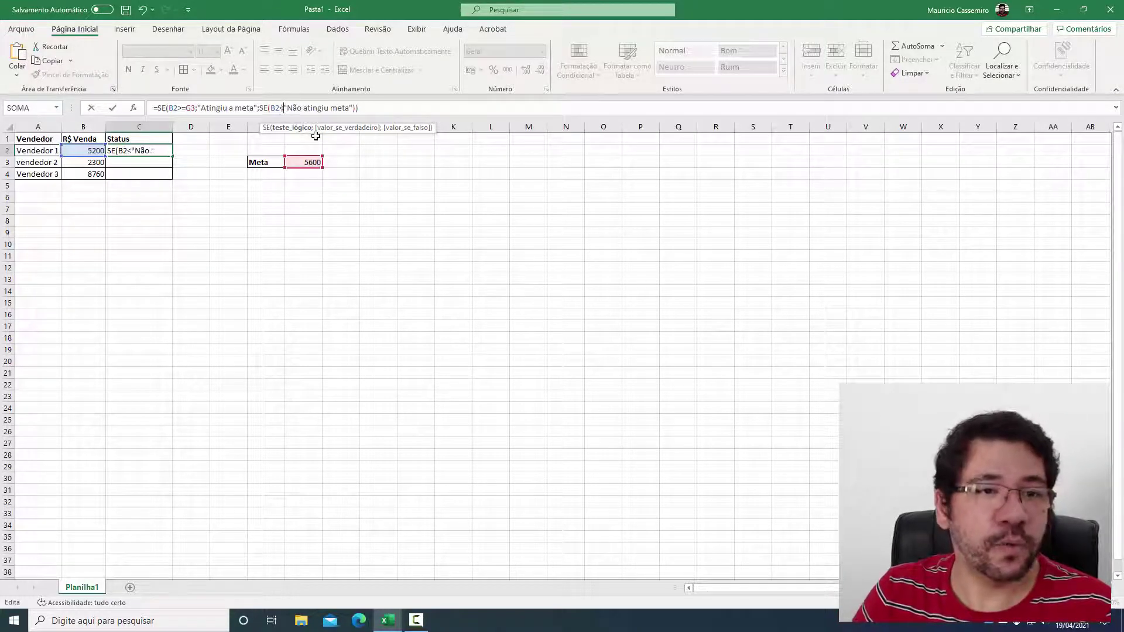
{"action": "key", "text": "BackSpace"}
{"action": "key", "text": "BackSpace"}
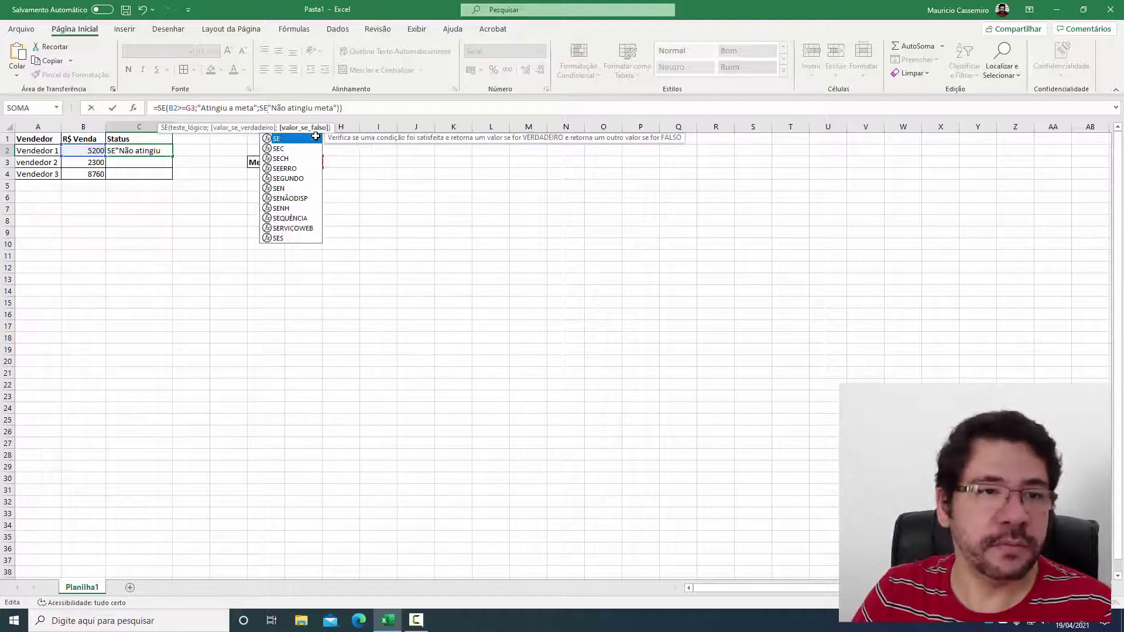
{"action": "key", "text": "BackSpace"}
{"action": "key", "text": "BackSpace"}
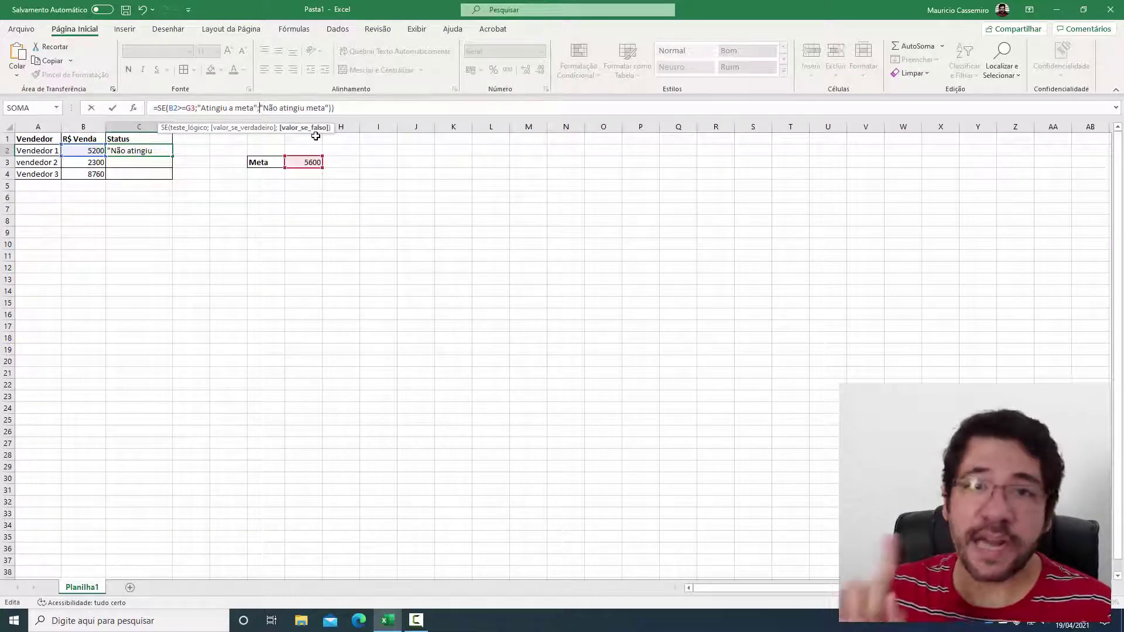
Correct the end of C2's SE formula so "Não atingiu meta" is followed by a single closing parenthesis, and confirm the formula
{"action": "key", "text": "Right"}
{"action": "key", "text": "Right"}
{"action": "key", "text": "Right"}
{"action": "key", "text": "Right"}
{"action": "key", "text": "Right"}
{"action": "key", "text": "Right"}
{"action": "key", "text": "Right"}
{"action": "key", "text": "Right"}
{"action": "key", "text": "Right"}
{"action": "key", "text": "Right"}
{"action": "key", "text": "Right"}
{"action": "key", "text": "Right"}
{"action": "key", "text": "Right"}
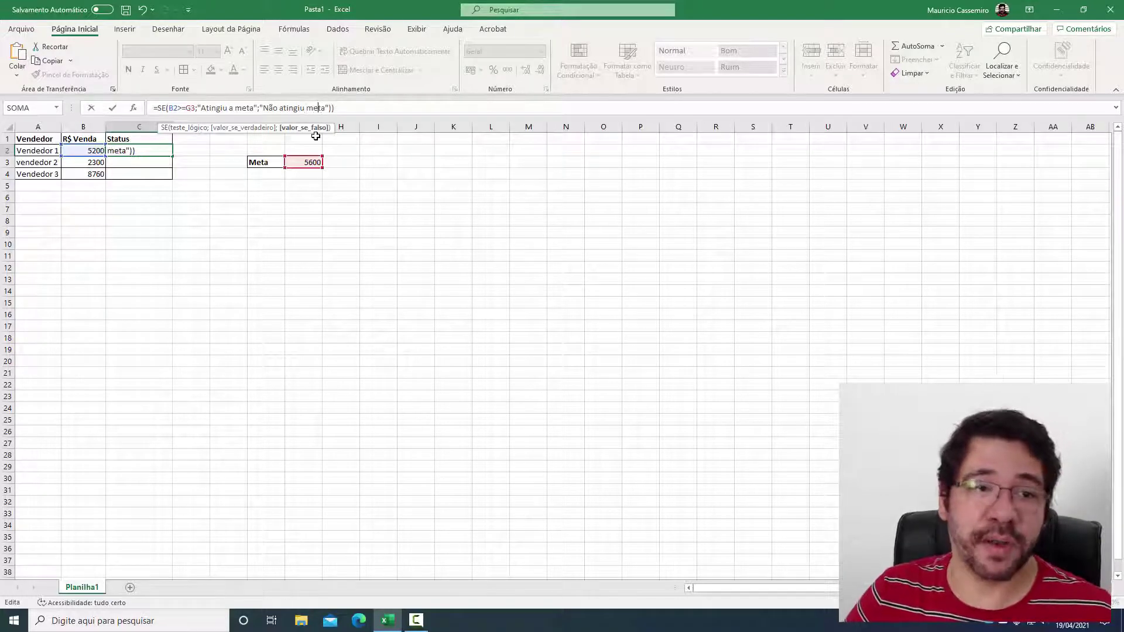
{"action": "key", "text": "BackSpace"}
{"action": "key", "text": "BackSpace"}
{"action": "key", "text": "BackSpace"}
{"action": "key", "text": "BackSpace"}
{"action": "key", "text": "BackSpace"}
{"action": "key", "text": "BackSpace"}
{"action": "key", "text": "BackSpace"}
{"action": "key", "text": "BackSpace"}
{"action": "key", "text": "BackSpace"}
{"action": "key", "text": "BackSpace"}
{"action": "key", "text": "BackSpace"}
{"action": "key", "text": "BackSpace"}
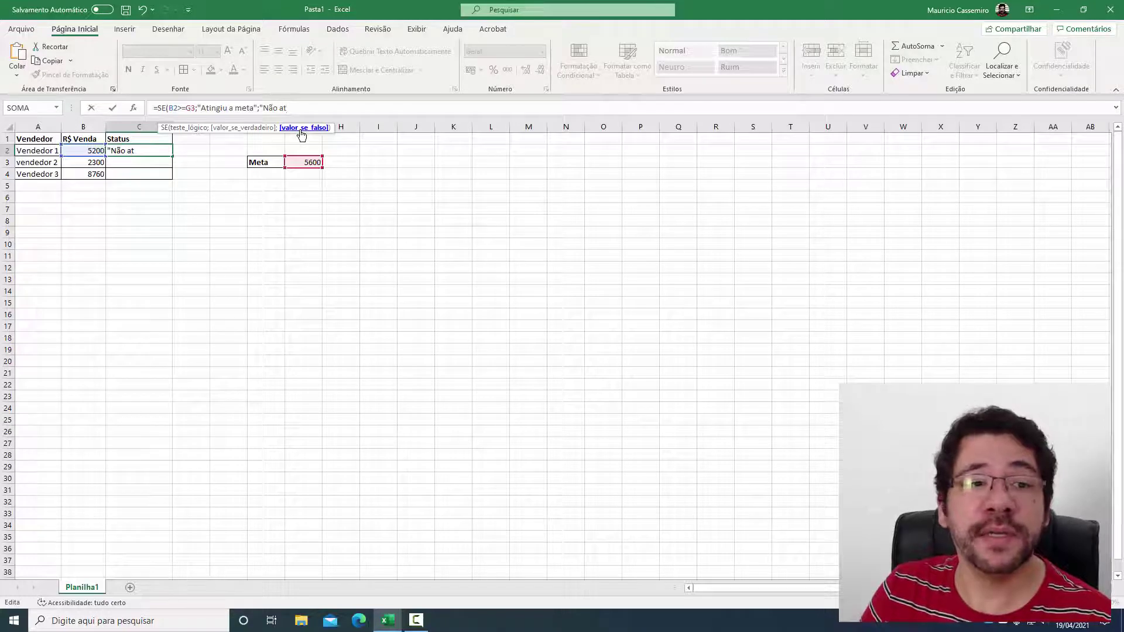
{"action": "type", "text": "ingiu meta"}
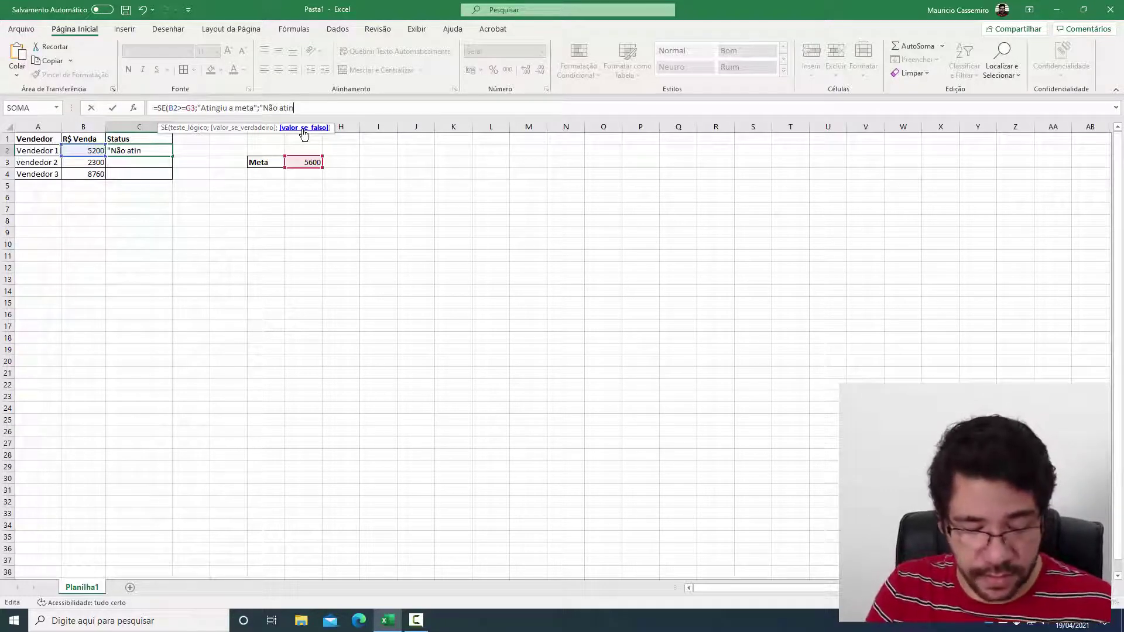
{"action": "type", "text": "\""}
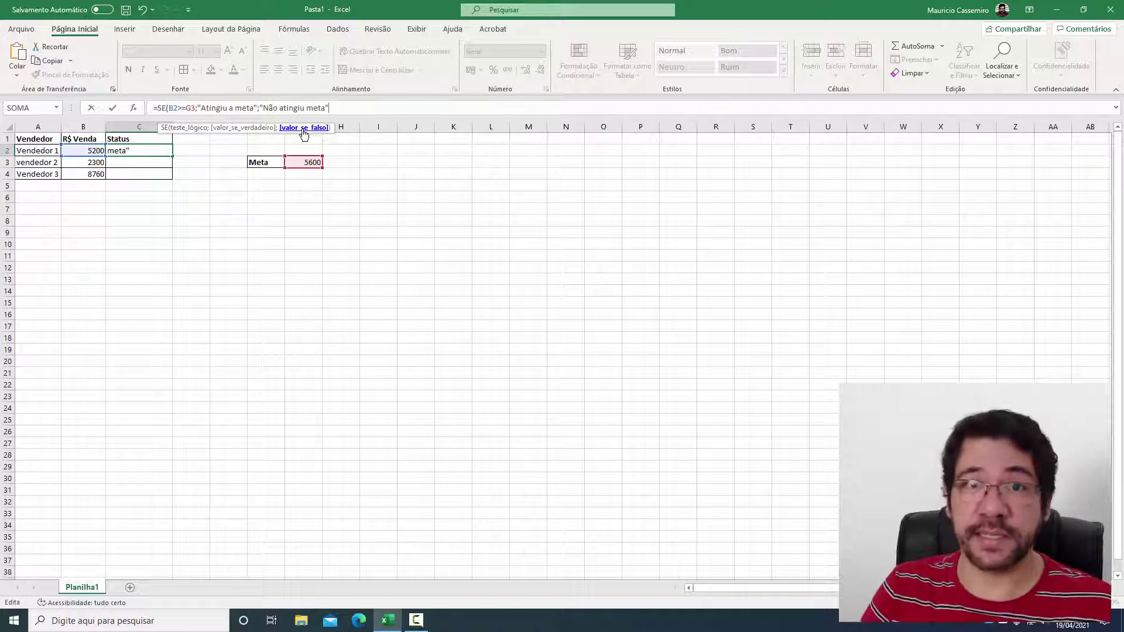
{"action": "type", "text": ")"}
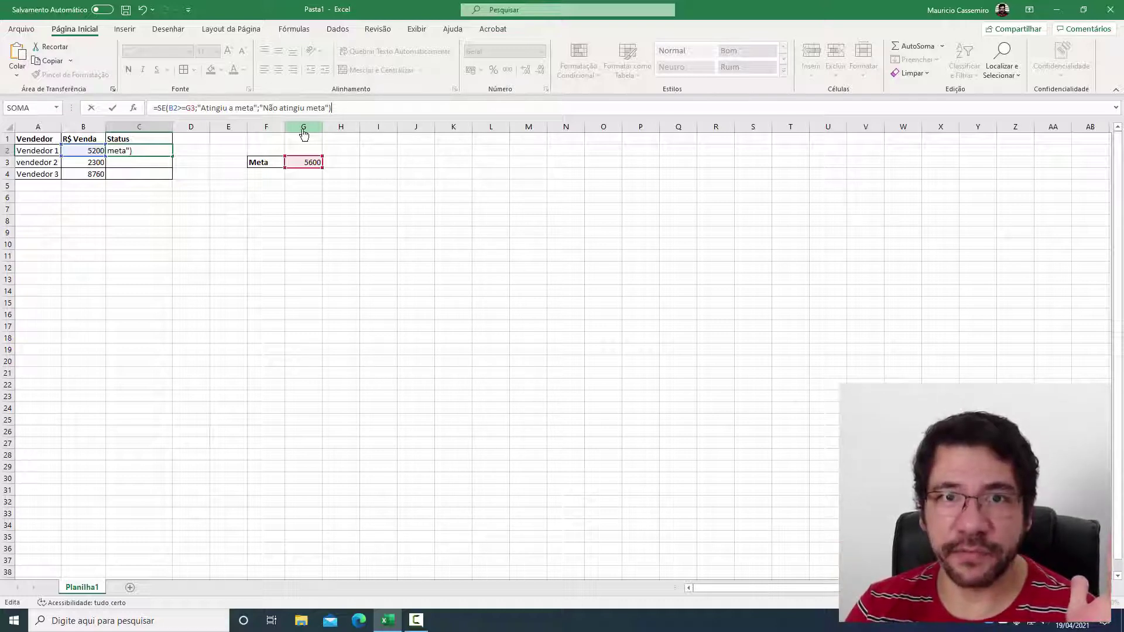
{"action": "key", "text": "Return"}
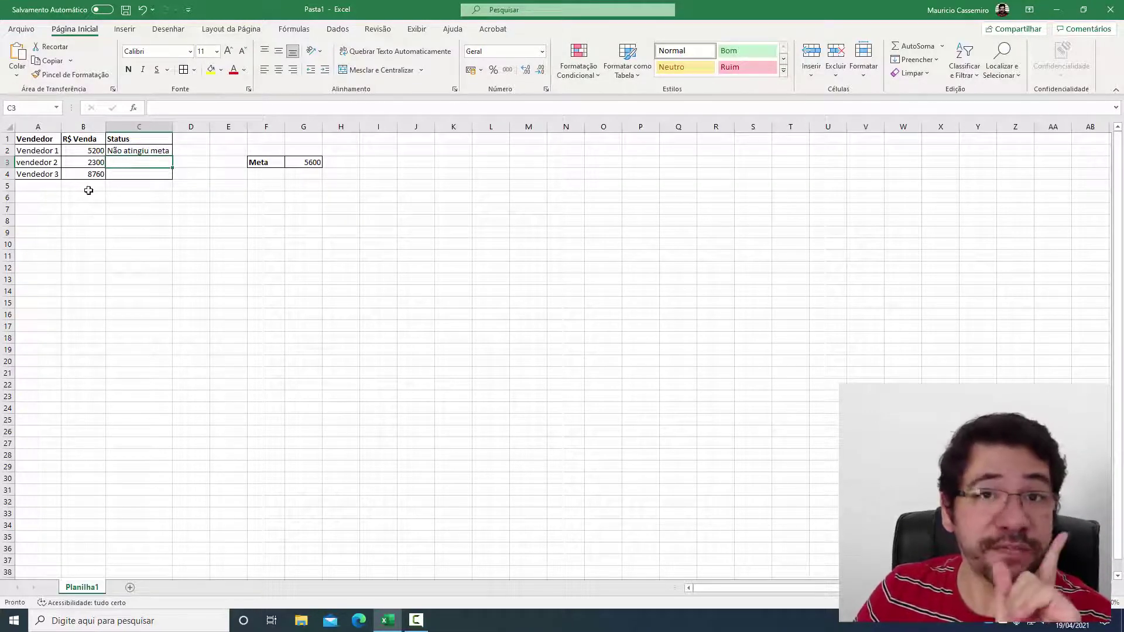
Extend the vendor list in column A down to A11, continuing the series from Vendedor 4 to Vendedor 10
{"action": "left_click", "coordinate": [48, 184]}
{"action": "left_click_drag", "start_coordinate": [44, 161], "coordinate": [60, 256]}
{"action": "left_click", "coordinate": [41, 152]}
{"action": "left_click", "coordinate": [39, 166]}
Enter the sales values 1320, 65818, 52, 845, 4511, 6848 and 65415 in B5:B11
{"action": "left_click", "coordinate": [90, 186]}
{"action": "type", "text": "132"}
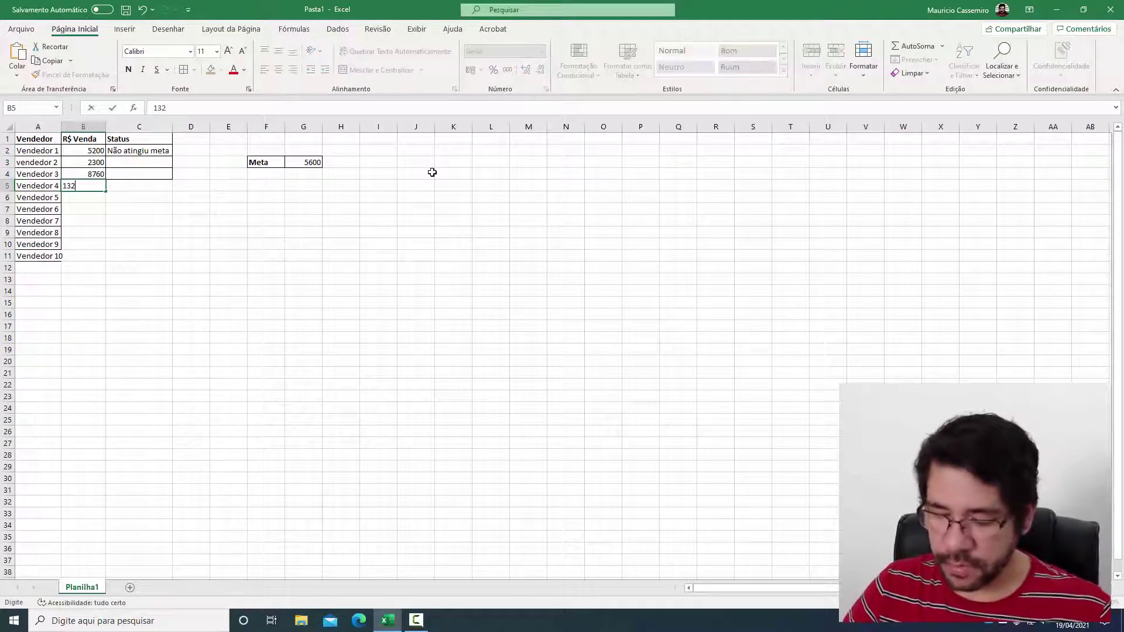
{"action": "type", "text": "0"}
{"action": "key", "text": "Return"}
{"action": "type", "text": "65818"}
{"action": "key", "text": "Return"}
{"action": "type", "text": "52"}
{"action": "key", "text": "Return"}
{"action": "type", "text": "845"}
{"action": "key", "text": "Return"}
{"action": "type", "text": "4511"}
{"action": "key", "text": "Return"}
{"action": "type", "text": "6848"}
{"action": "key", "text": "Return"}
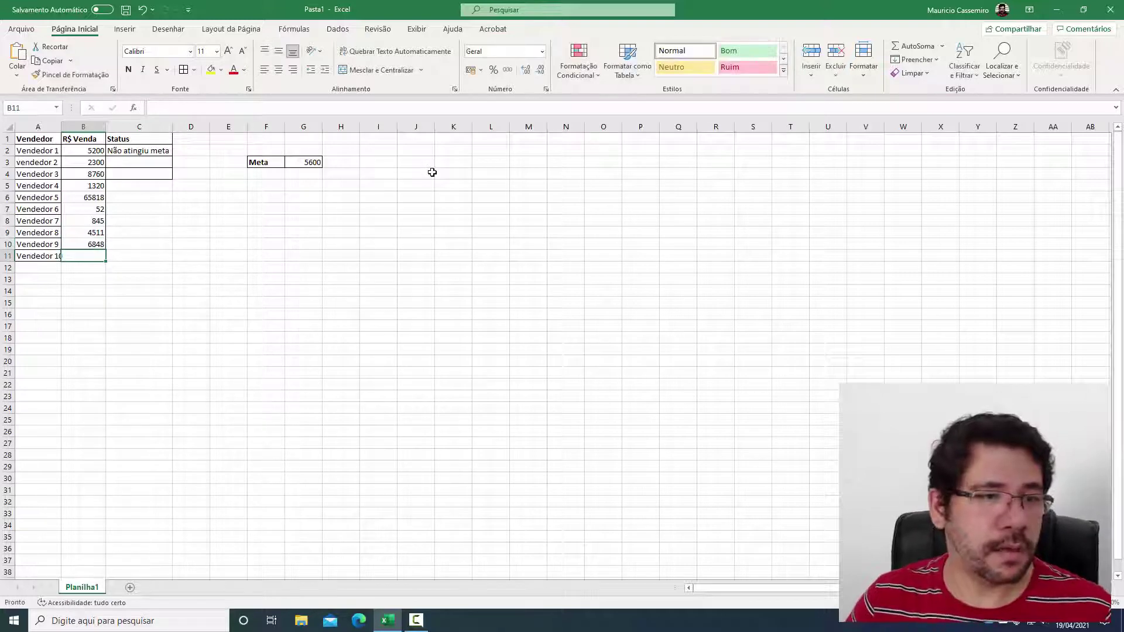
{"action": "type", "text": "65415"}
{"action": "key", "text": "Return"}
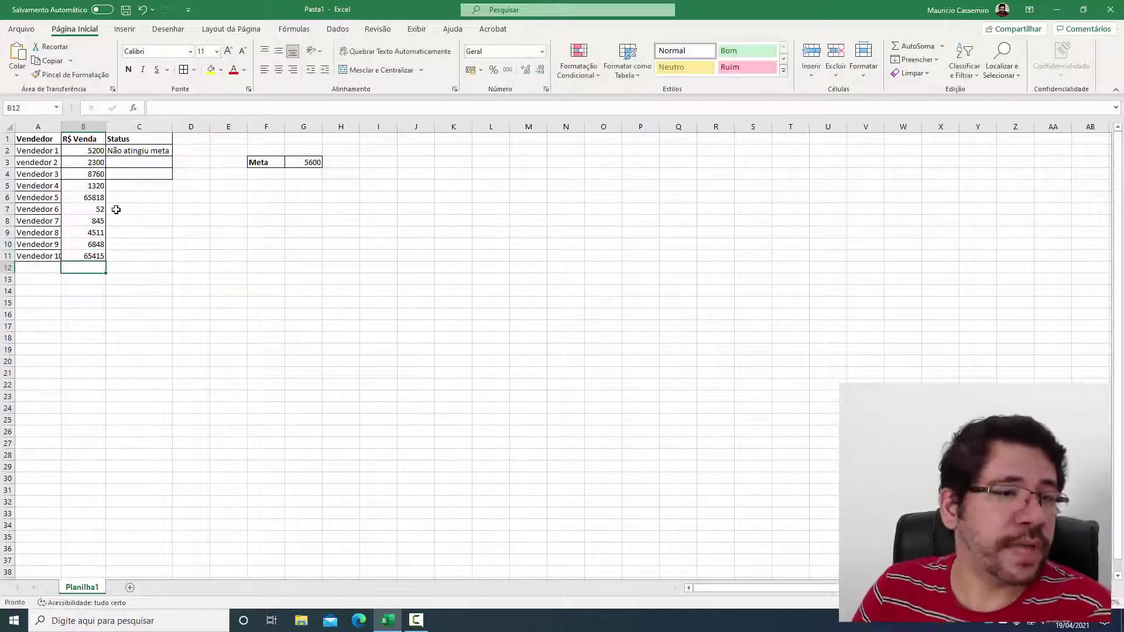
Autofit the width of column A and apply all borders to the range B5:C11
{"action": "double_click", "coordinate": [61, 127]}
{"action": "left_click_drag", "start_coordinate": [86, 185], "coordinate": [145, 253]}
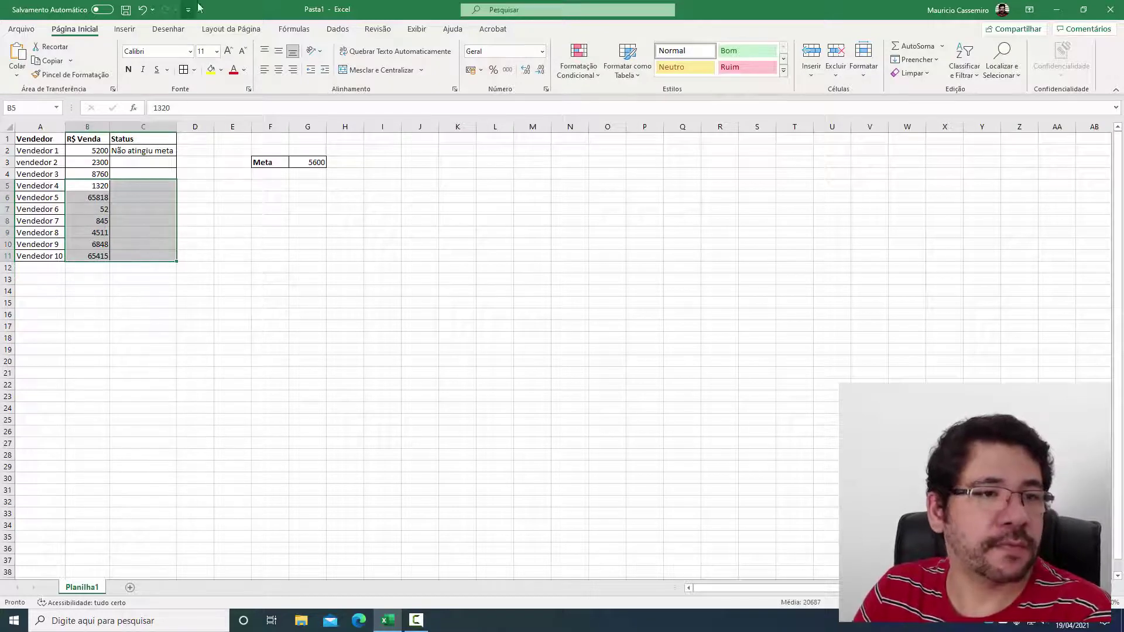
{"action": "left_click", "coordinate": [184, 70]}
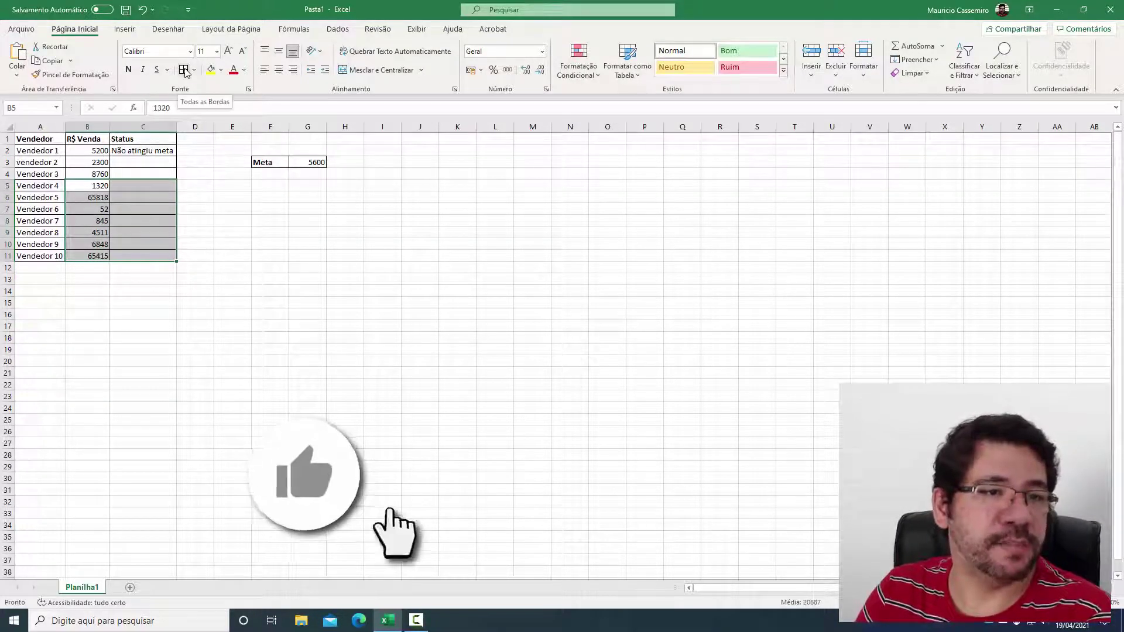
{"action": "left_click", "coordinate": [143, 244]}
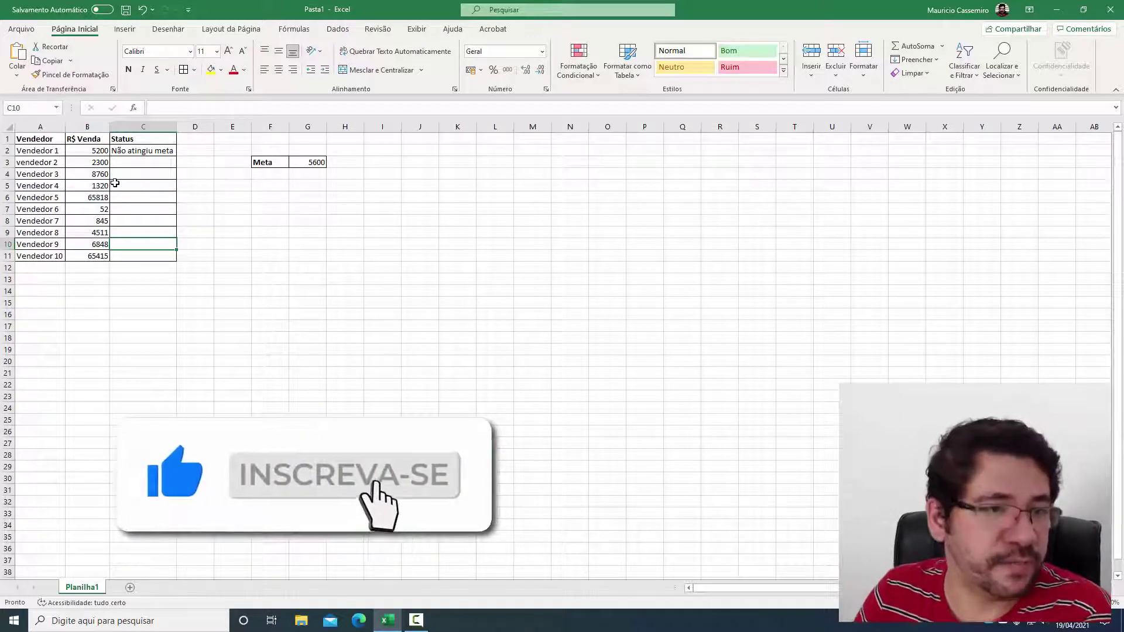
Format the sales in B2:B11 with the R$ accounting number format and autofit the width of column B
{"action": "left_click_drag", "start_coordinate": [99, 150], "coordinate": [90, 256]}
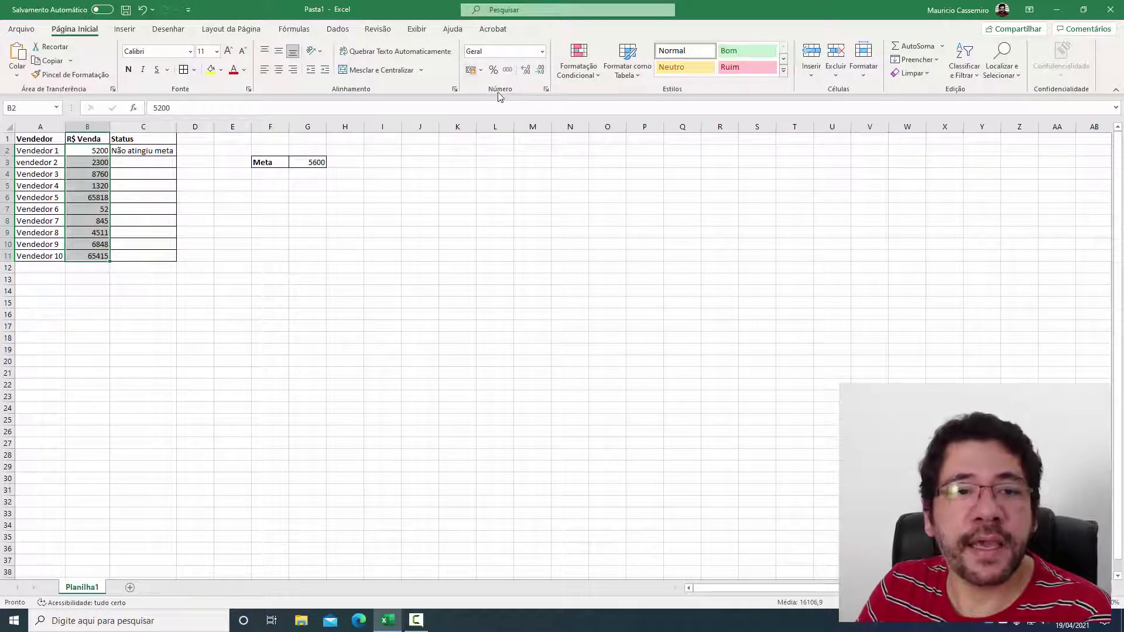
{"action": "left_click", "coordinate": [470, 71]}
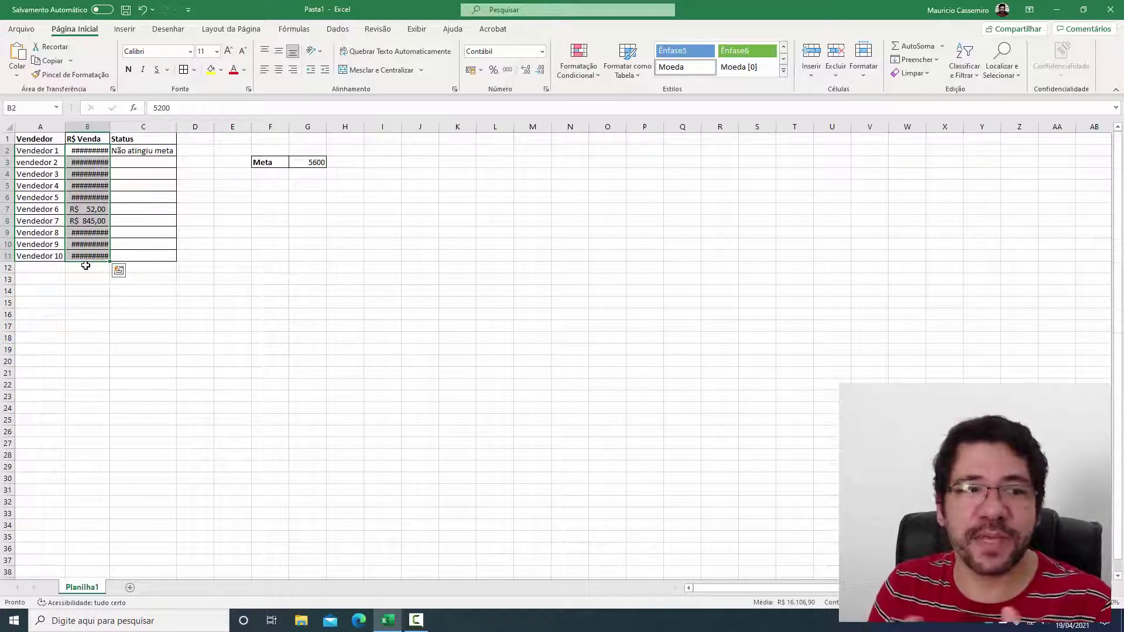
{"action": "double_click", "coordinate": [111, 125]}
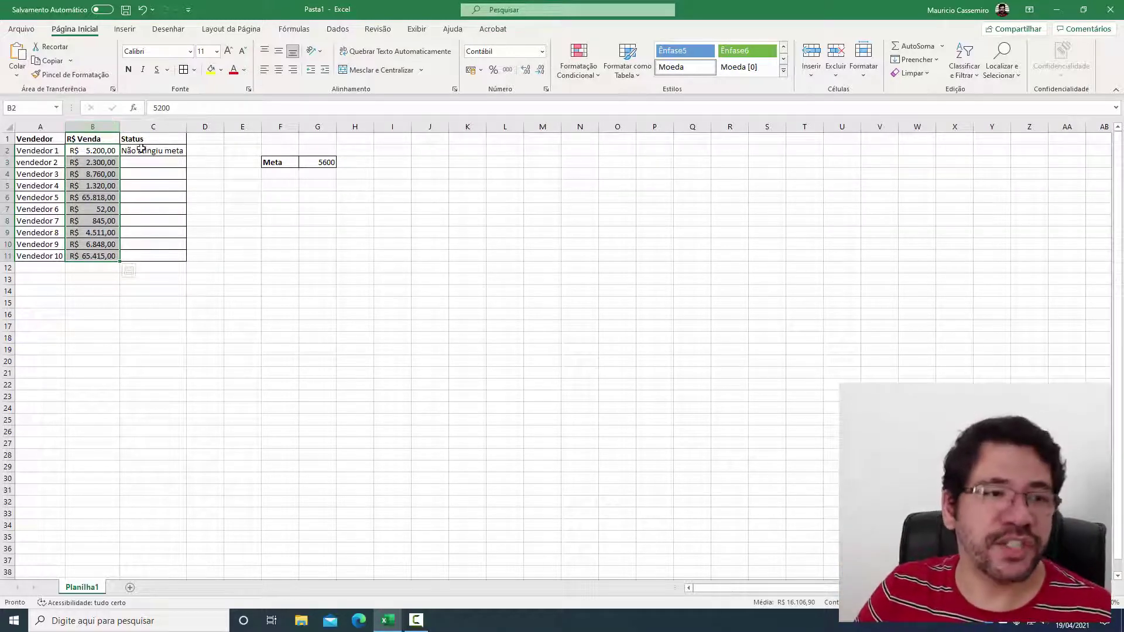
Format the Meta value in G3 with the R$ accounting number format
{"action": "left_click", "coordinate": [327, 163]}
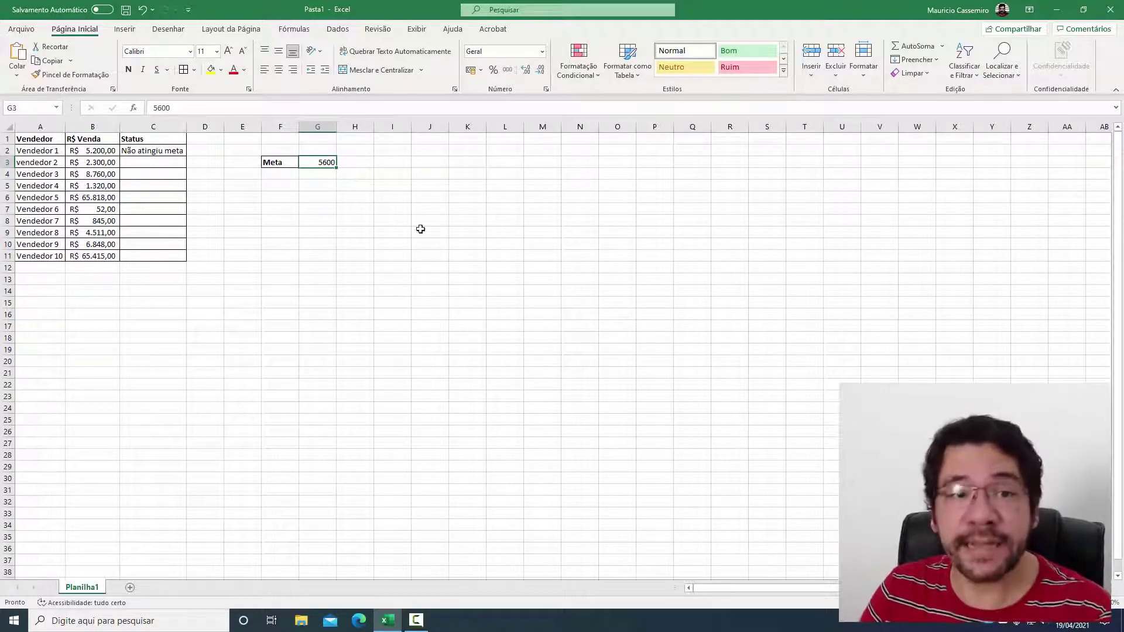
{"action": "left_click", "coordinate": [471, 70]}
{"action": "left_click", "coordinate": [488, 290]}
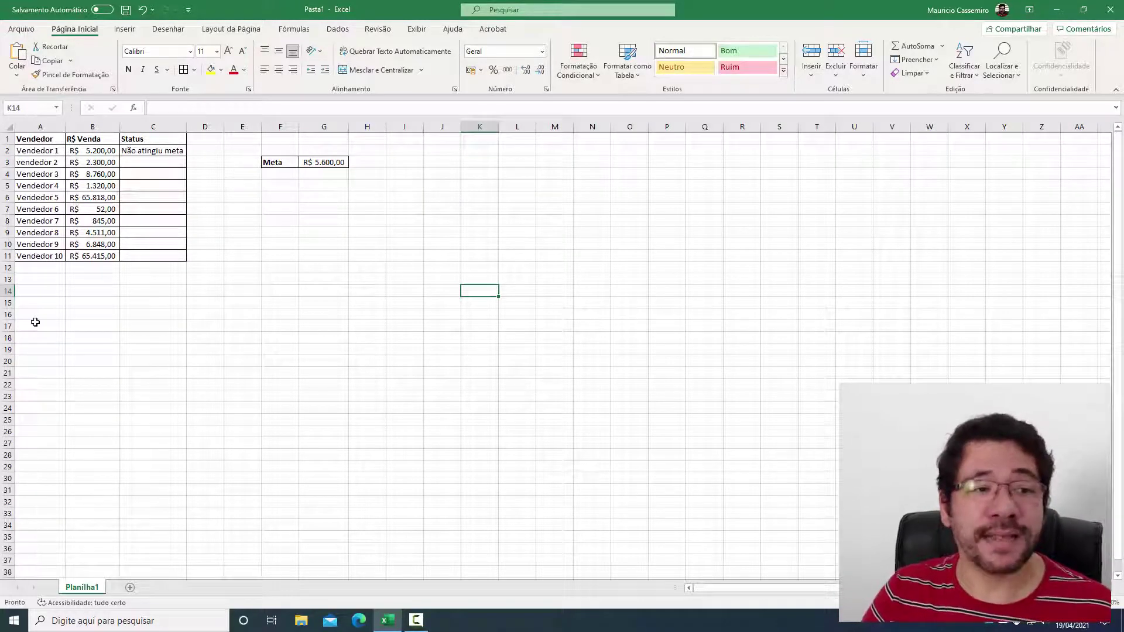
Fill the SE formula from C2 down the Status column to C11
{"action": "left_click", "coordinate": [162, 153]}
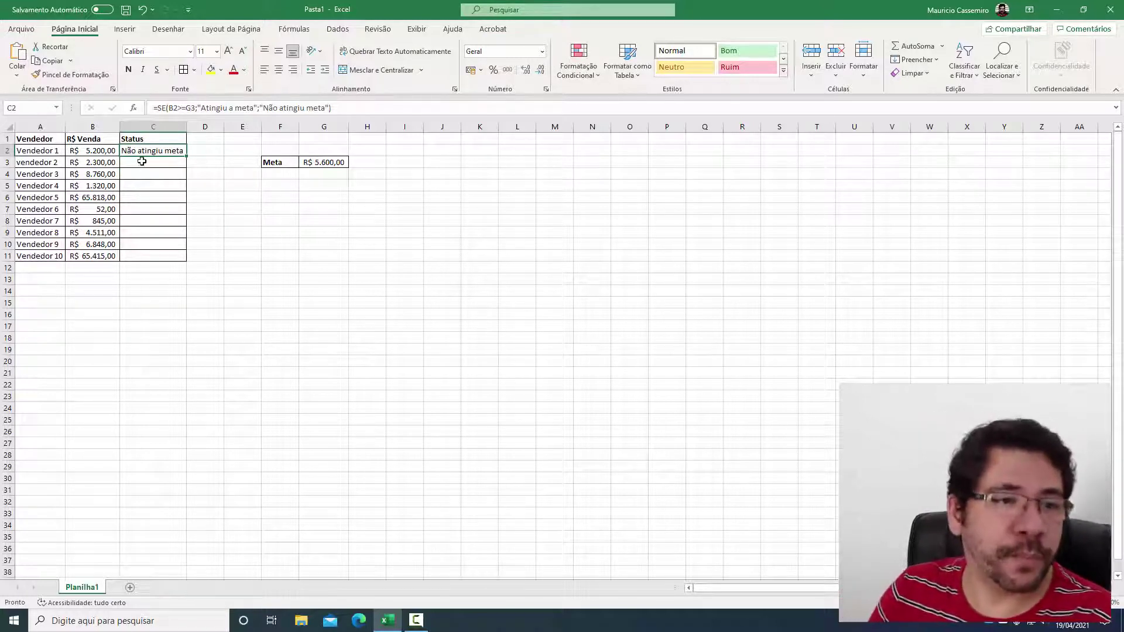
{"action": "left_click", "coordinate": [202, 196]}
{"action": "left_click", "coordinate": [157, 152]}
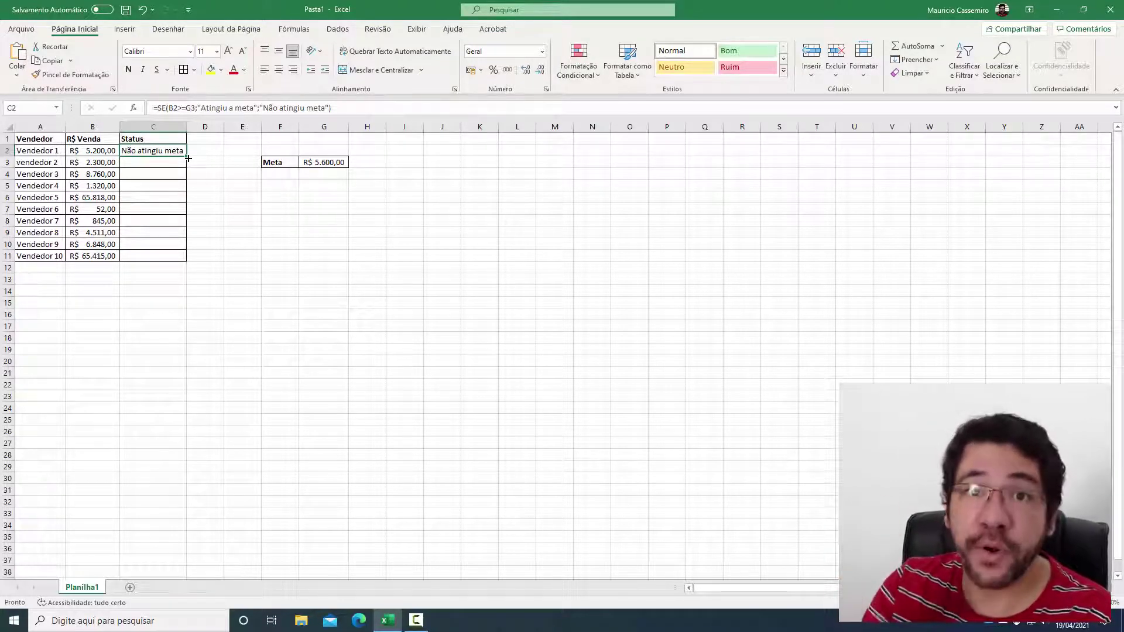
{"action": "left_click_drag", "start_coordinate": [186, 158], "coordinate": [186, 156]}
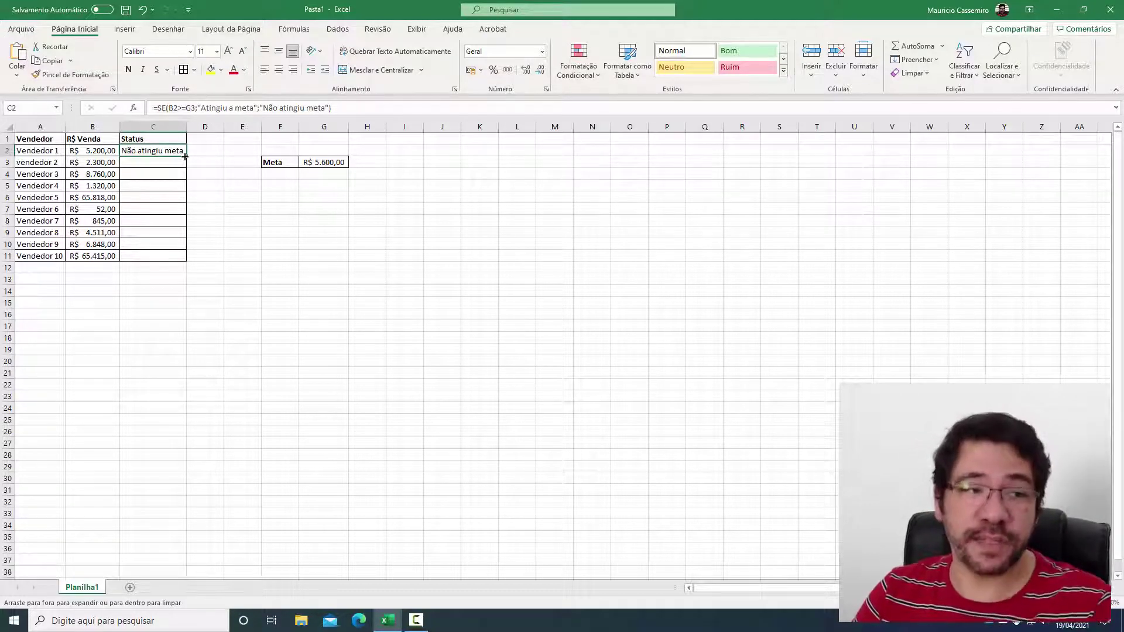
{"action": "left_click_drag", "start_coordinate": [185, 157], "coordinate": [184, 259]}
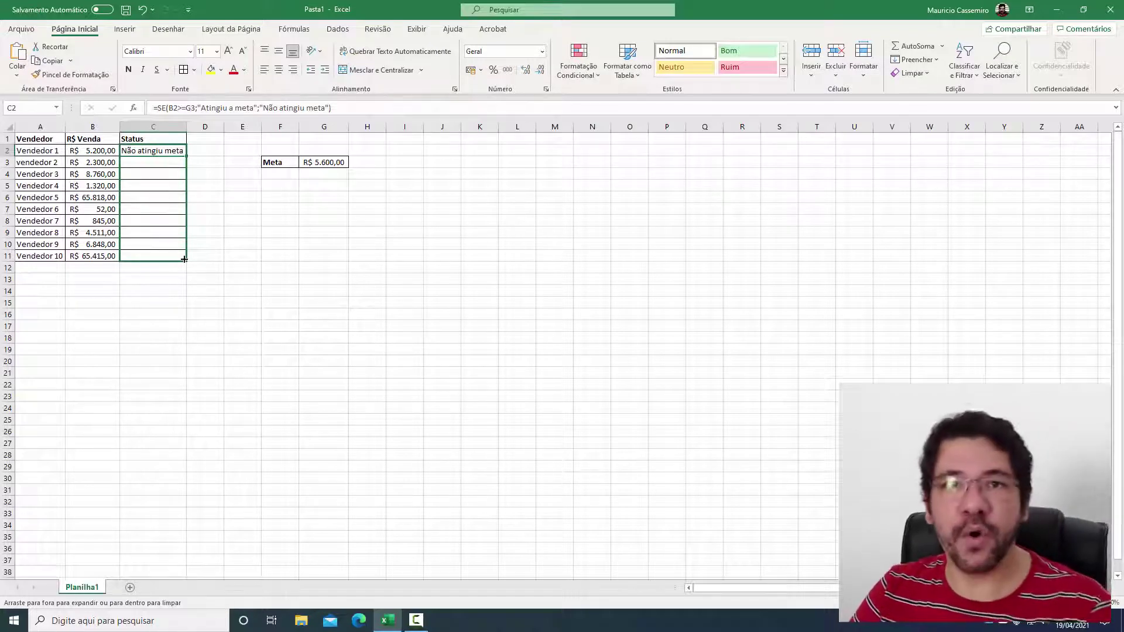
{"action": "left_click_drag", "start_coordinate": [184, 259], "coordinate": [184, 259]}
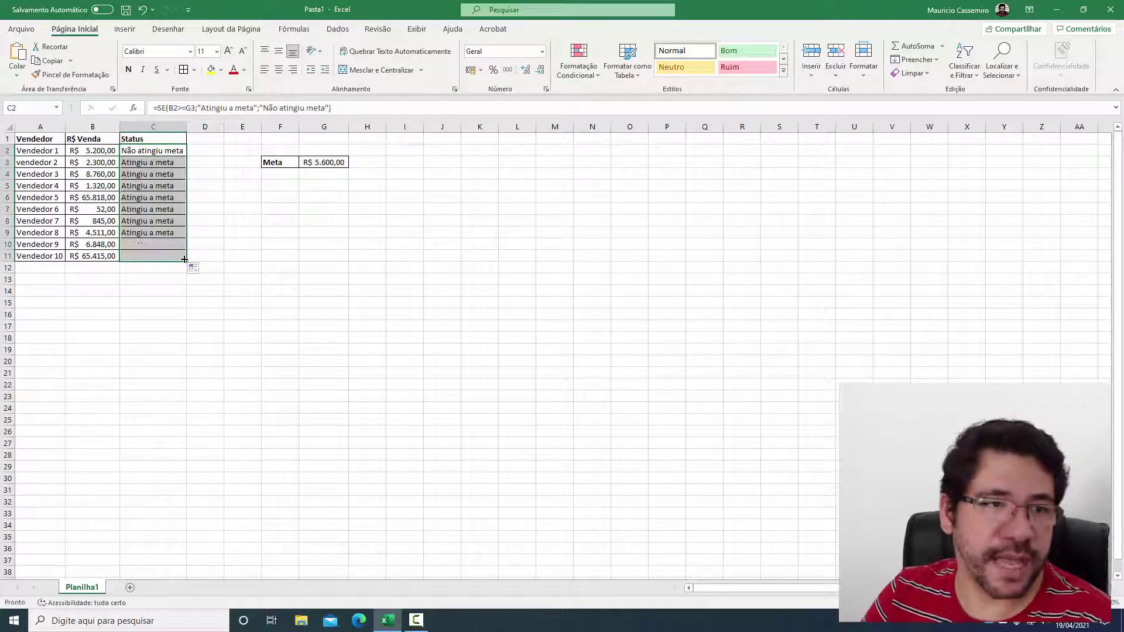
{"action": "left_click", "coordinate": [390, 294]}
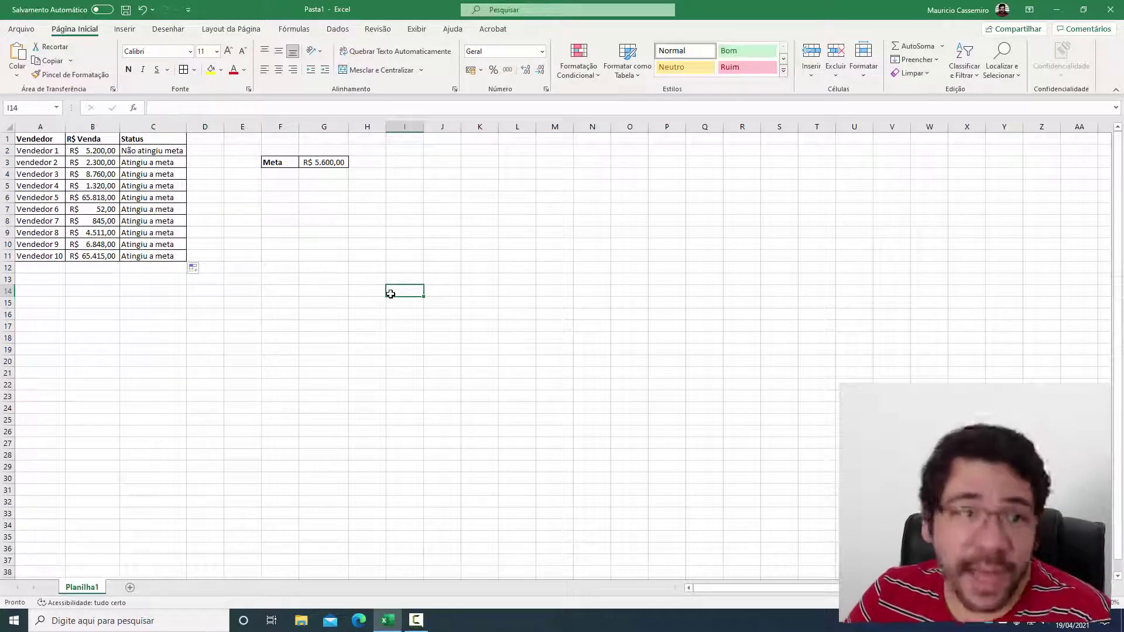
Compare the sale in B7 and the statuses in column C with the Meta value in G3
{"action": "left_click", "coordinate": [97, 213]}
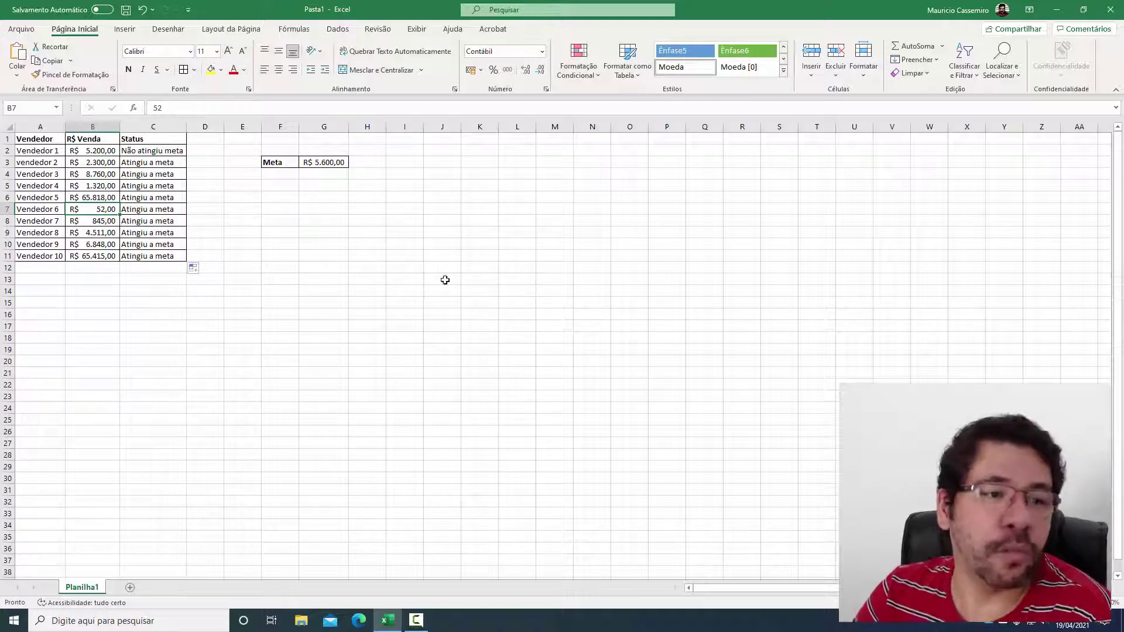
{"action": "left_click", "coordinate": [166, 220]}
{"action": "left_click", "coordinate": [329, 163]}
{"action": "left_click", "coordinate": [88, 212]}
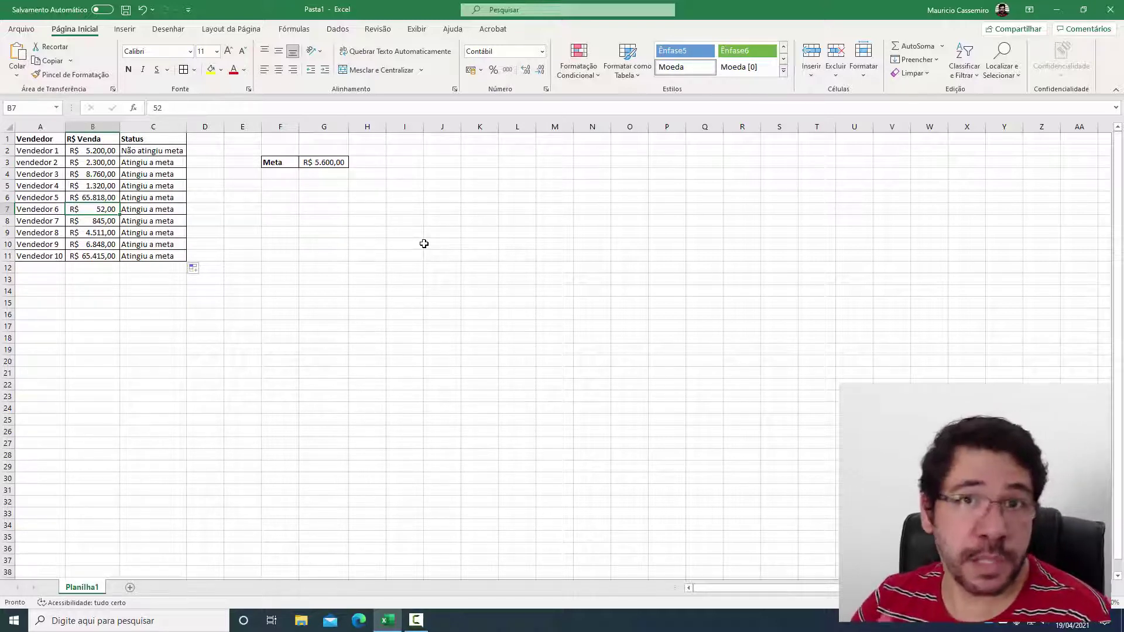
Examine which cells the logical test of C3's copied SE formula refers to, leaving the formula as it is
{"action": "left_click", "coordinate": [141, 162]}
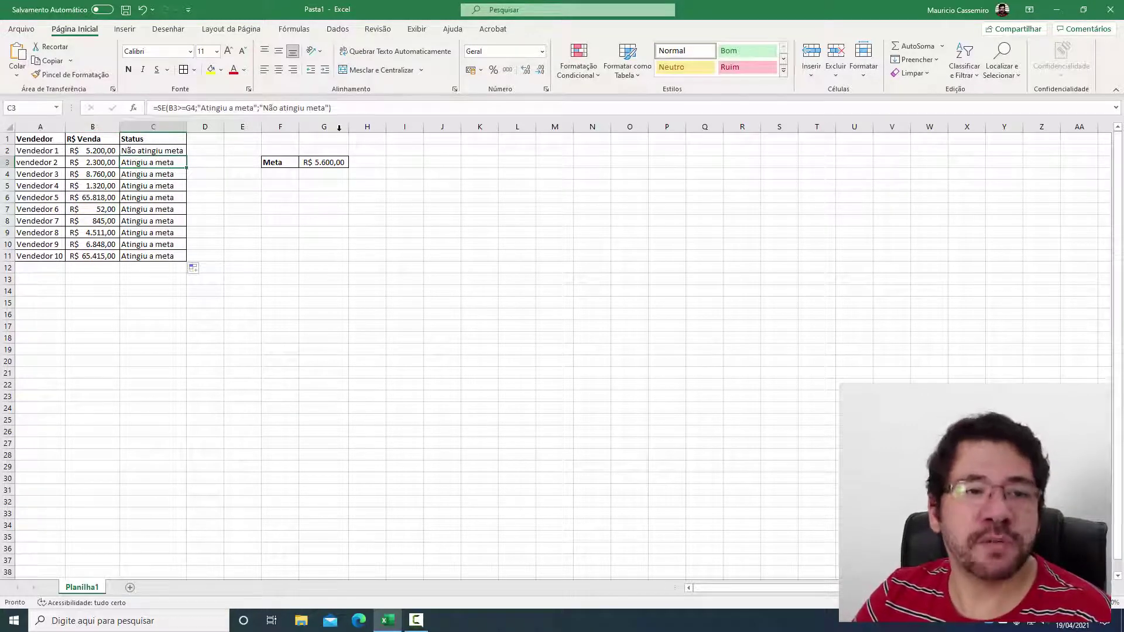
{"action": "left_click", "coordinate": [371, 105]}
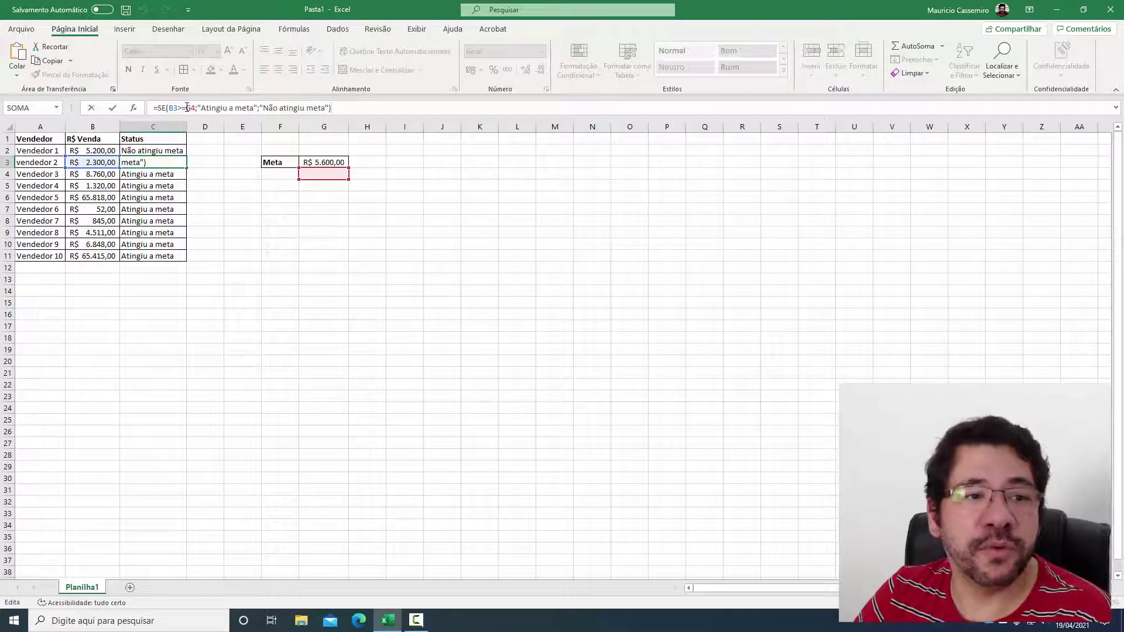
{"action": "left_click_drag", "start_coordinate": [168, 107], "coordinate": [196, 108]}
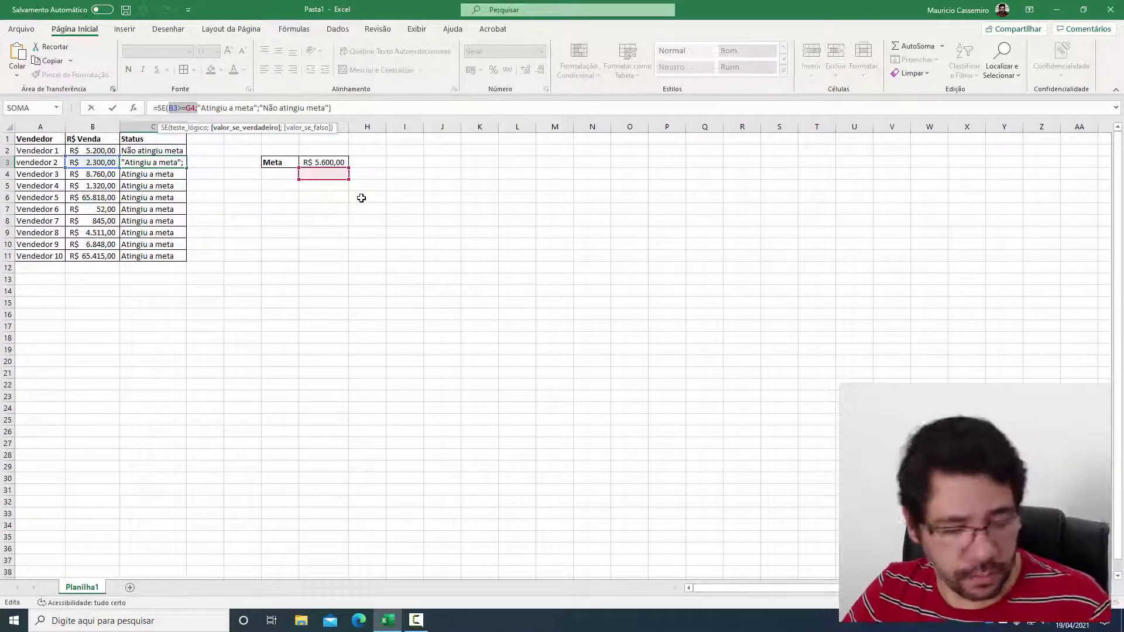
{"action": "key", "text": "Escape"}
{"action": "left_click", "coordinate": [228, 204]}
{"action": "left_click", "coordinate": [167, 163]}
{"action": "left_click", "coordinate": [334, 108]}
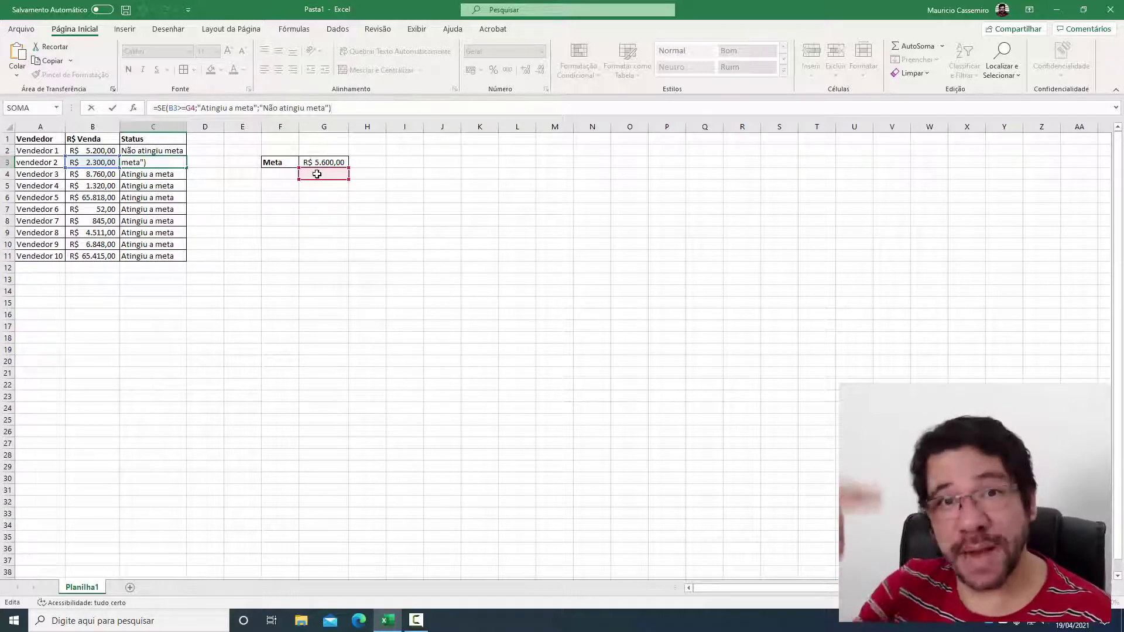
{"action": "key", "text": "ctrl+Return"}
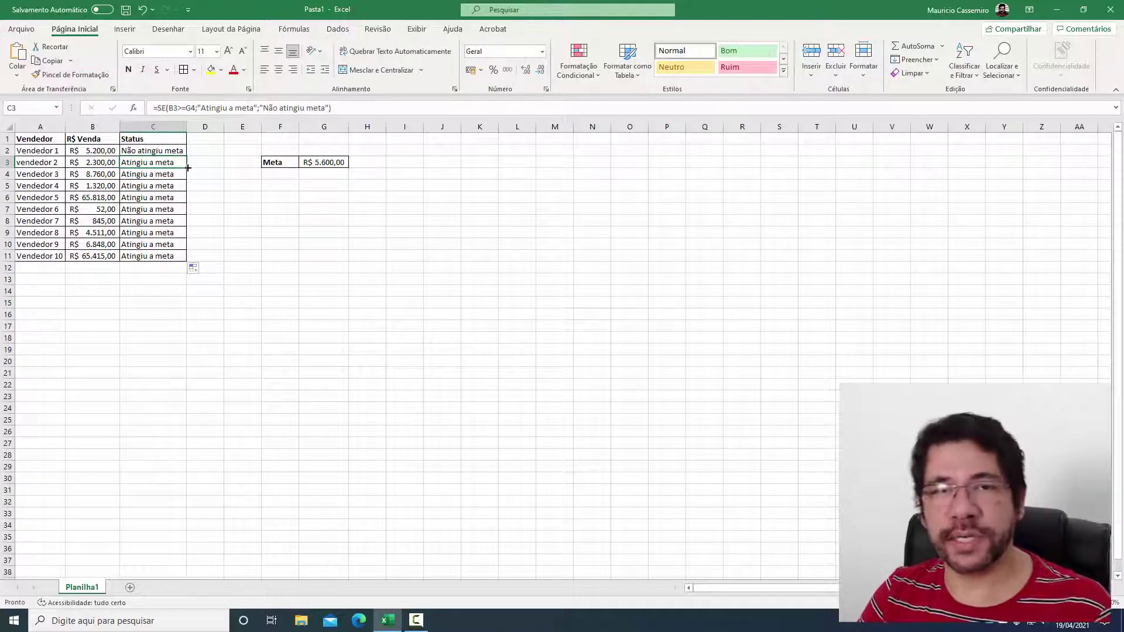
Examine the cell references in C4's copied SE formula and undo the fill of C3:C11
{"action": "left_click", "coordinate": [157, 174]}
{"action": "left_click", "coordinate": [358, 110]}
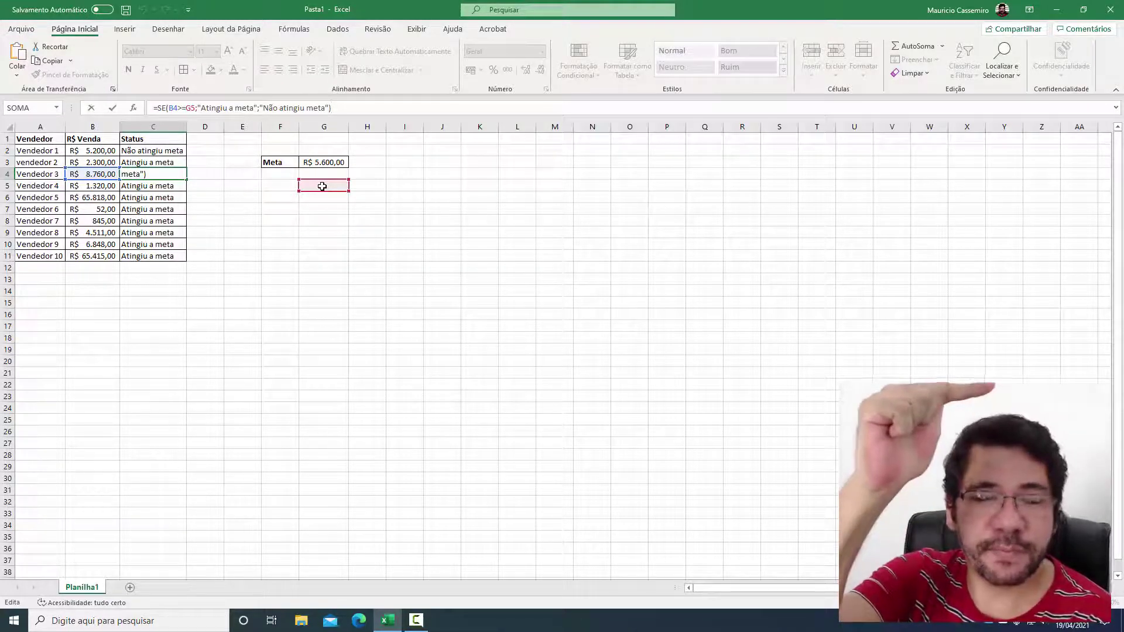
{"action": "left_click", "coordinate": [188, 109]}
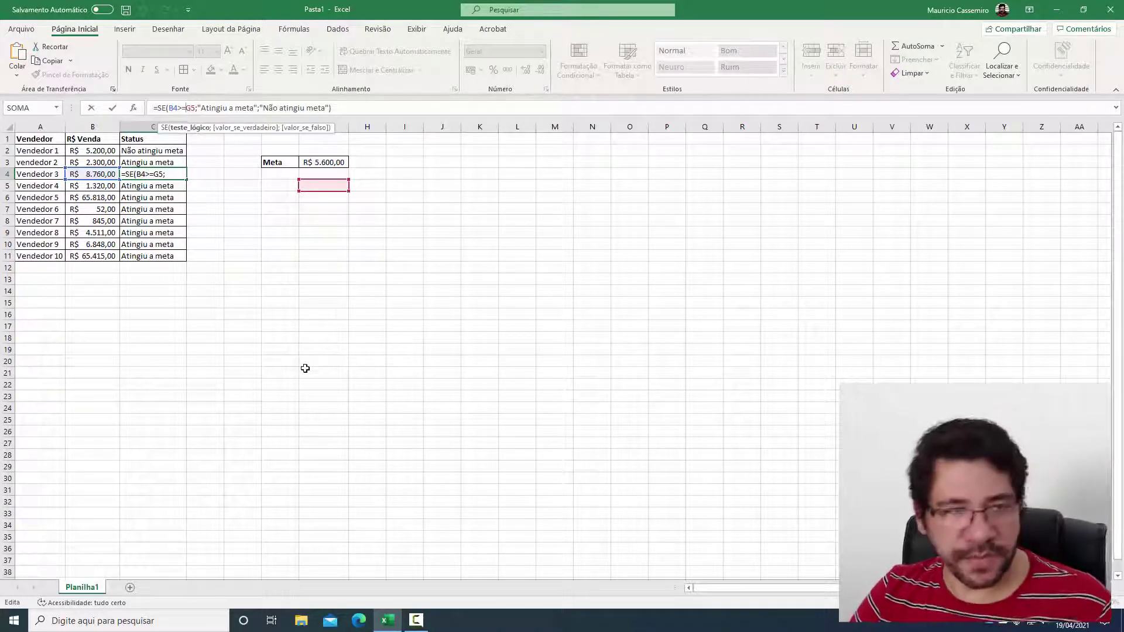
{"action": "key", "text": "ctrl+Return"}
{"action": "key", "text": "ctrl+z"}
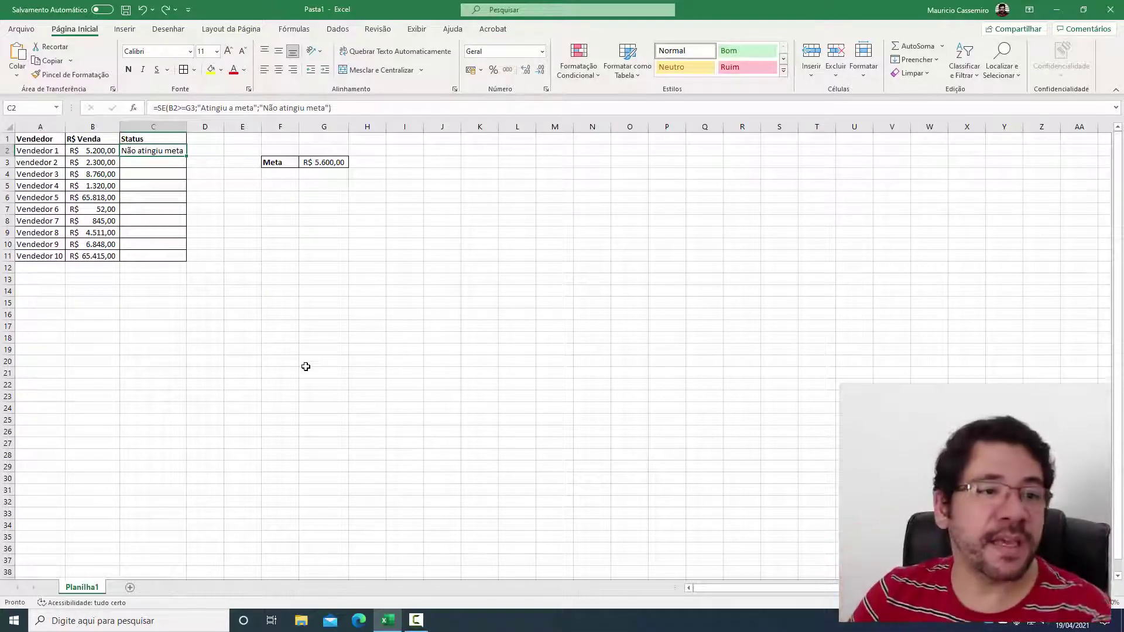
Make the Meta reference in C2's SE formula absolute, changing it to $G$3
{"action": "left_click", "coordinate": [369, 108]}
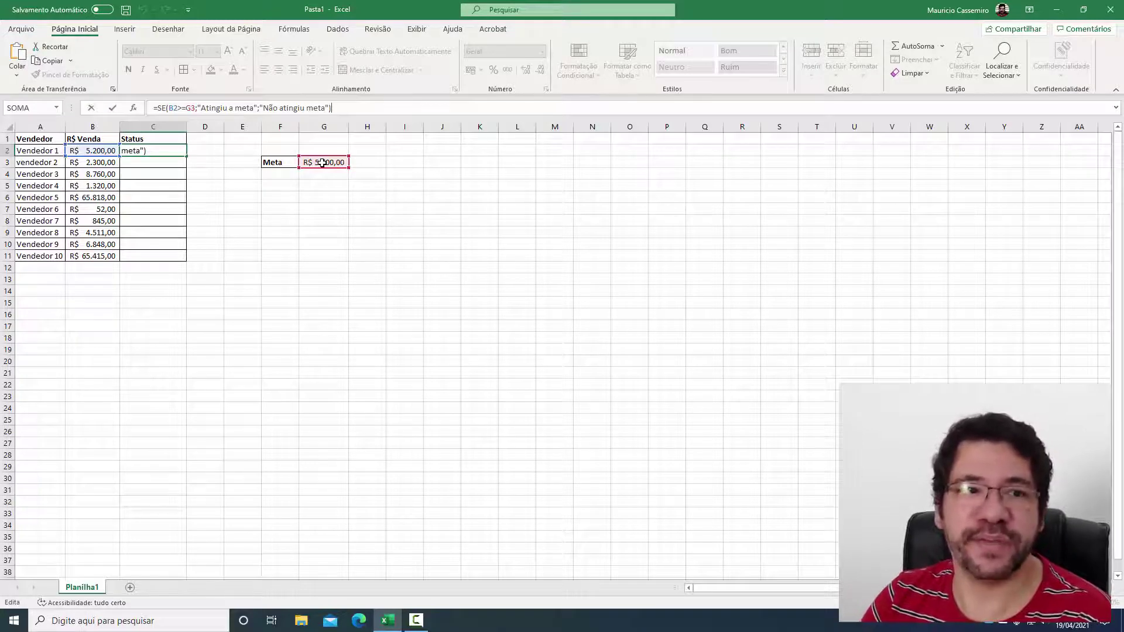
{"action": "left_click", "coordinate": [192, 107]}
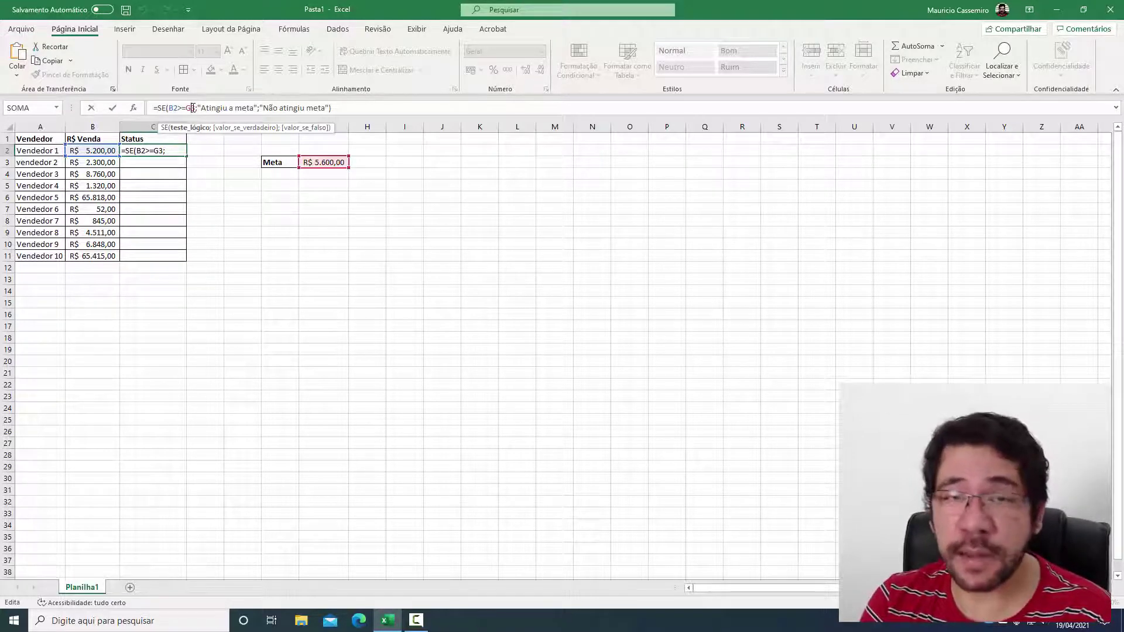
{"action": "key", "text": "F4"}
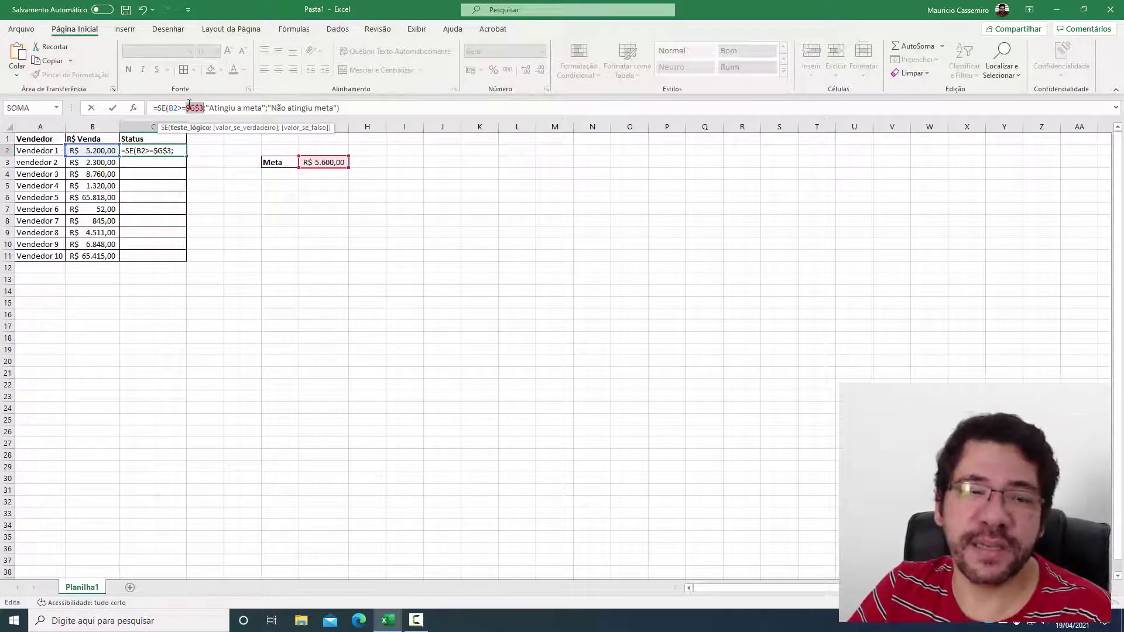
{"action": "left_click", "coordinate": [203, 107]}
{"action": "left_click_drag", "start_coordinate": [187, 109], "coordinate": [203, 109]}
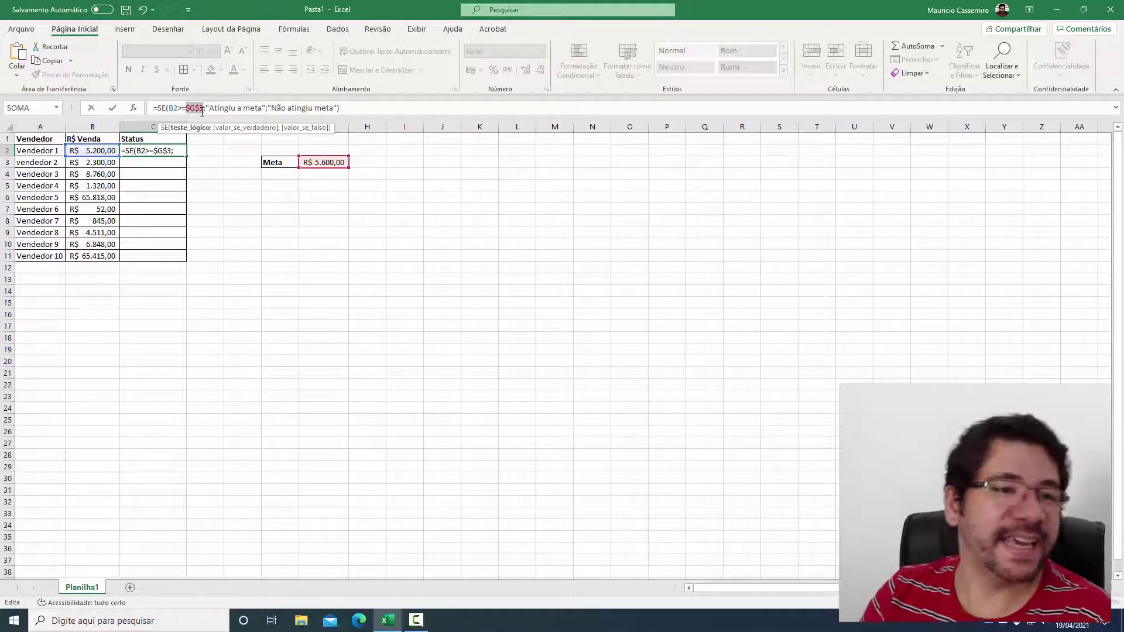
{"action": "key", "text": "Return"}
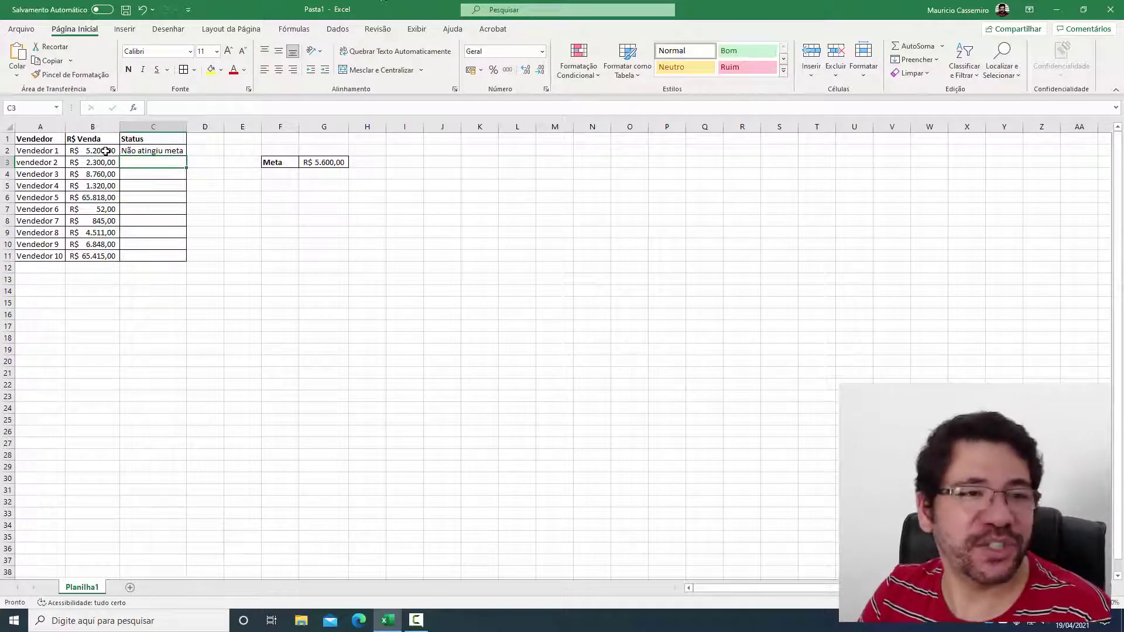
Fill the corrected SE formula from C2 down the Status column to C11
{"action": "left_click", "coordinate": [174, 151]}
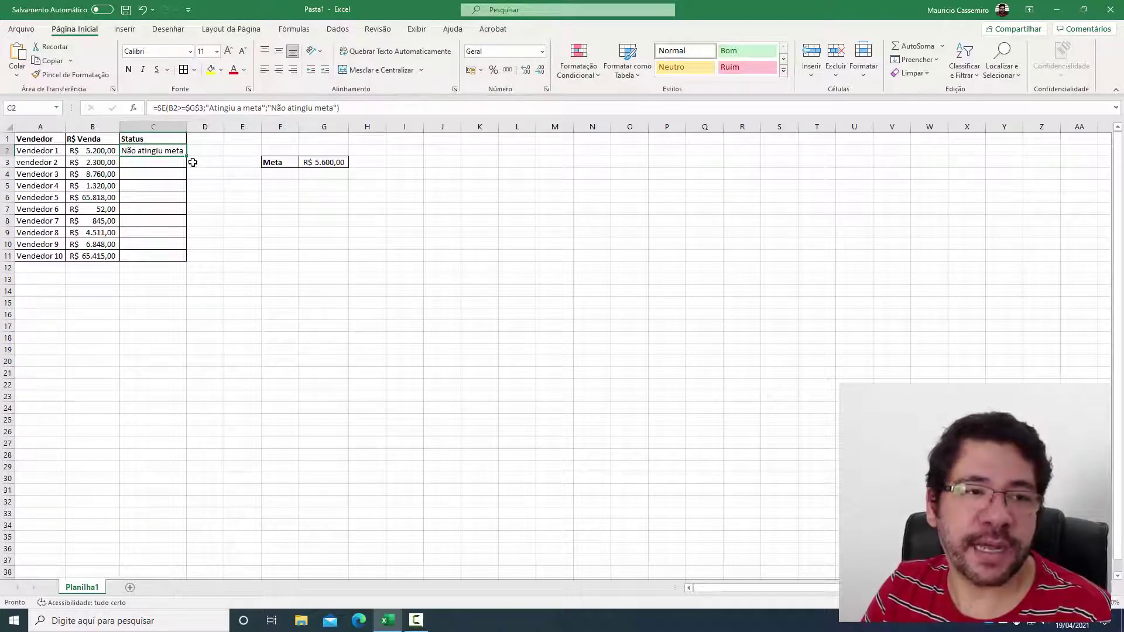
{"action": "left_click_drag", "start_coordinate": [186, 157], "coordinate": [183, 260]}
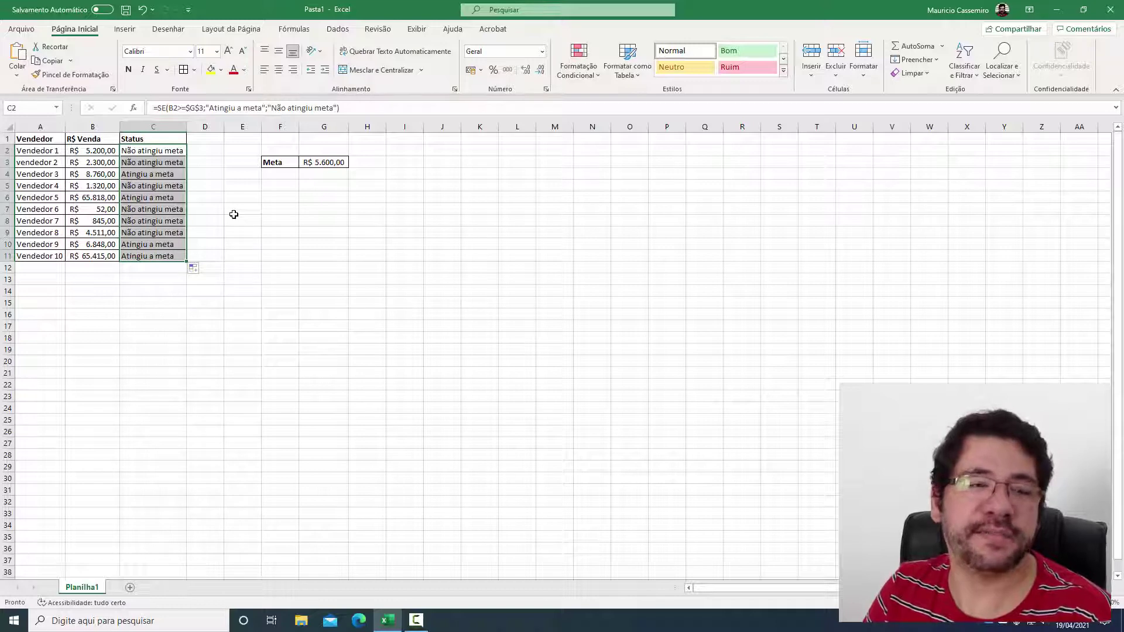
{"action": "left_click_drag", "start_coordinate": [243, 213], "coordinate": [243, 220]}
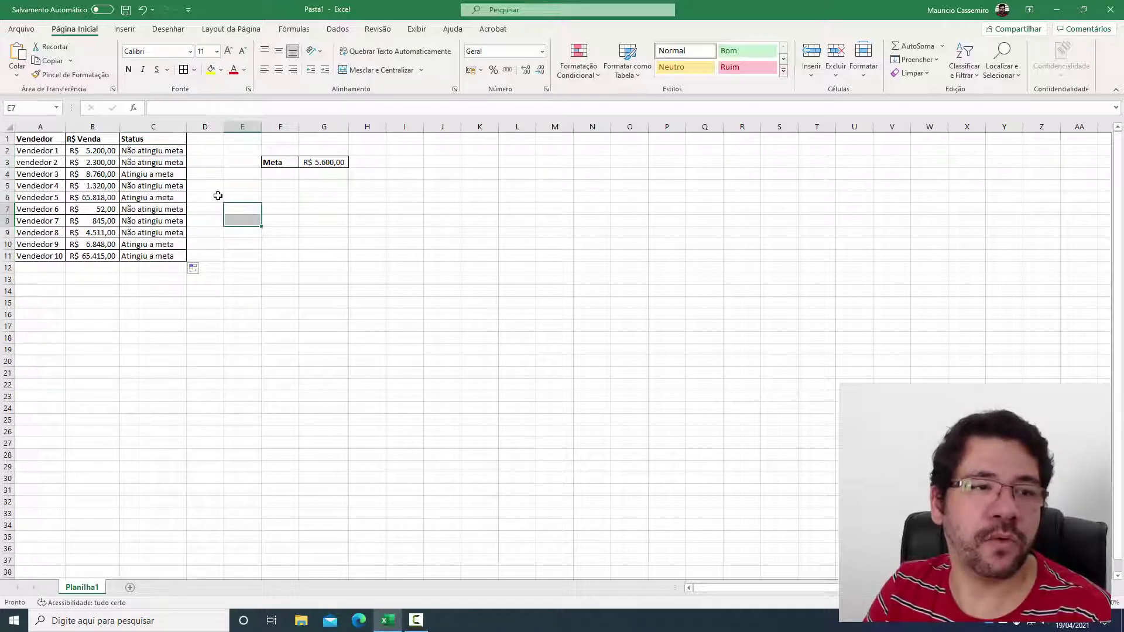
Check the sales and statuses row by row from row 3 to row 10 against the Meta value in G3
{"action": "left_click", "coordinate": [4, 161]}
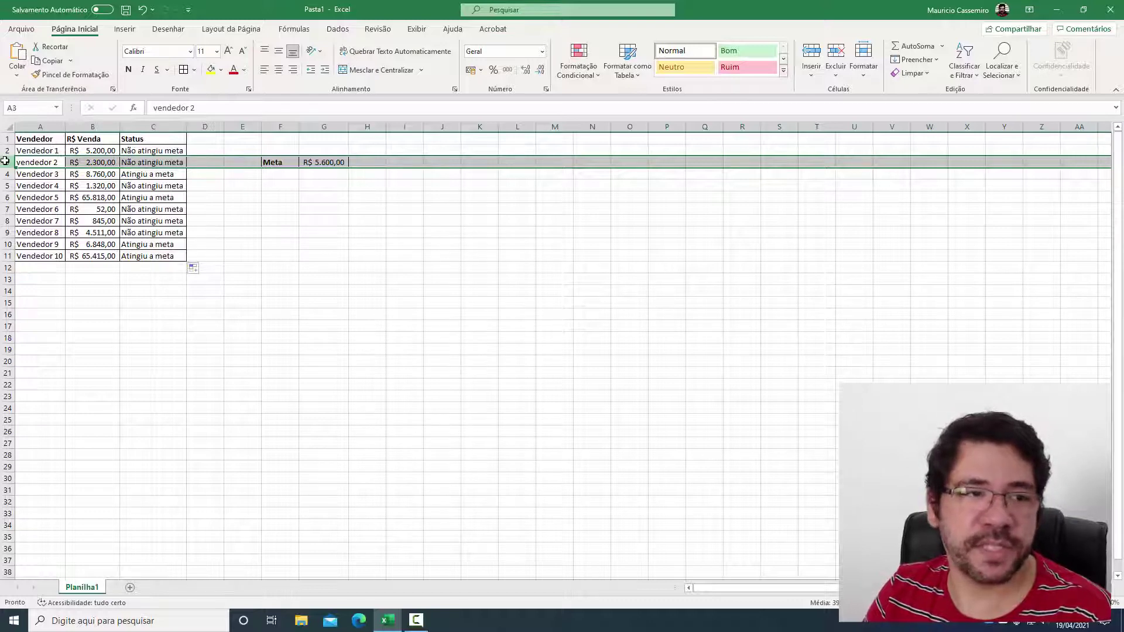
{"action": "left_click", "coordinate": [5, 174]}
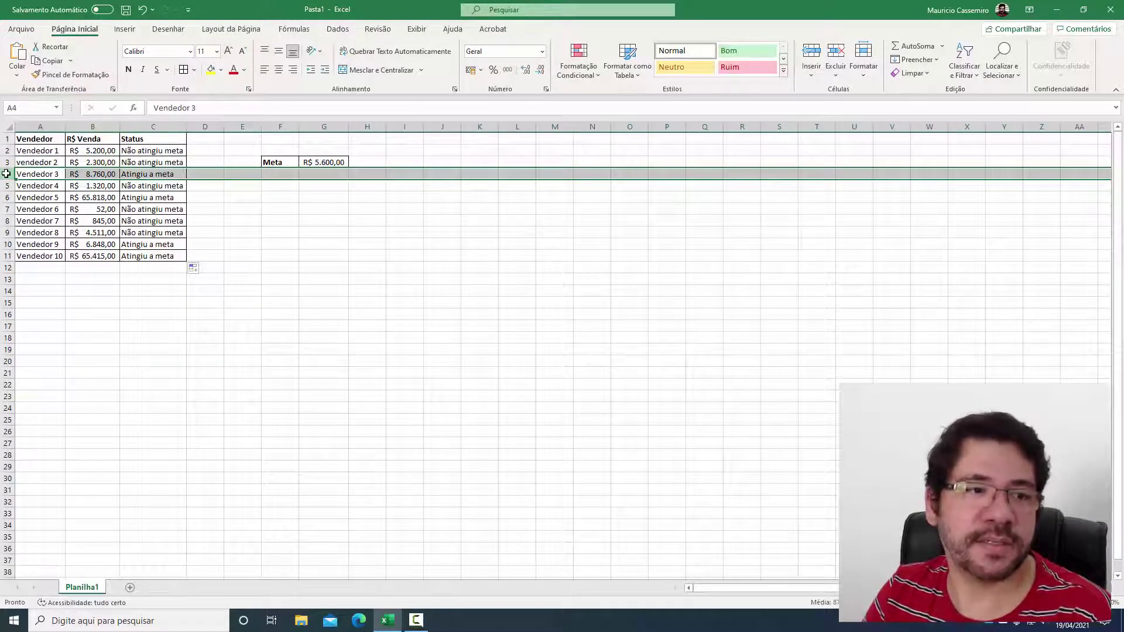
{"action": "left_click", "coordinate": [4, 185]}
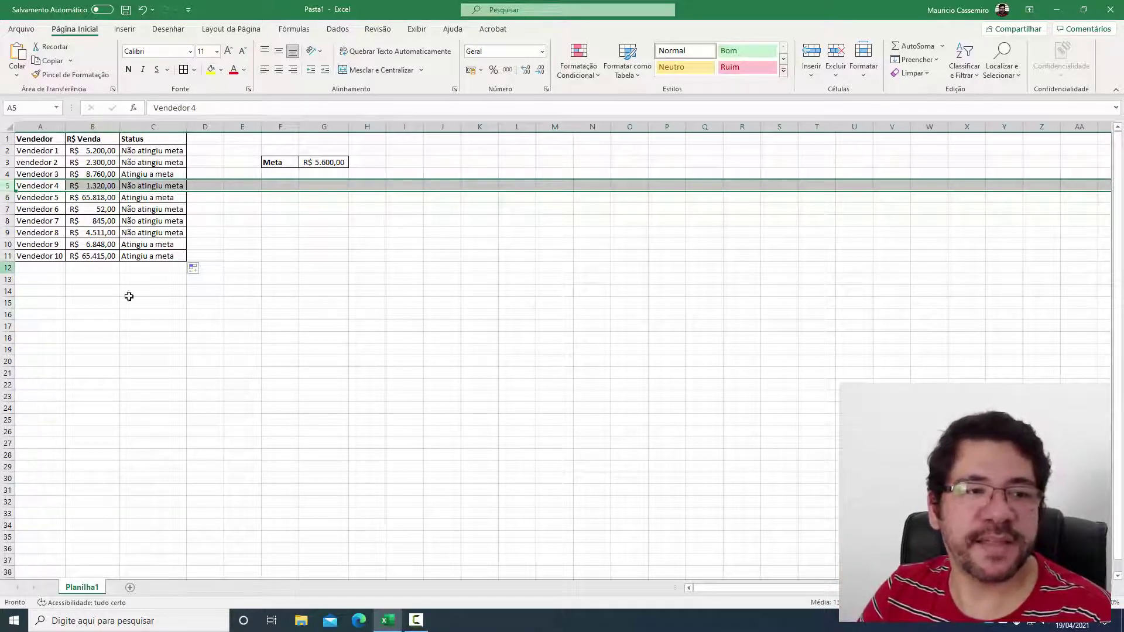
{"action": "left_click", "coordinate": [7, 197]}
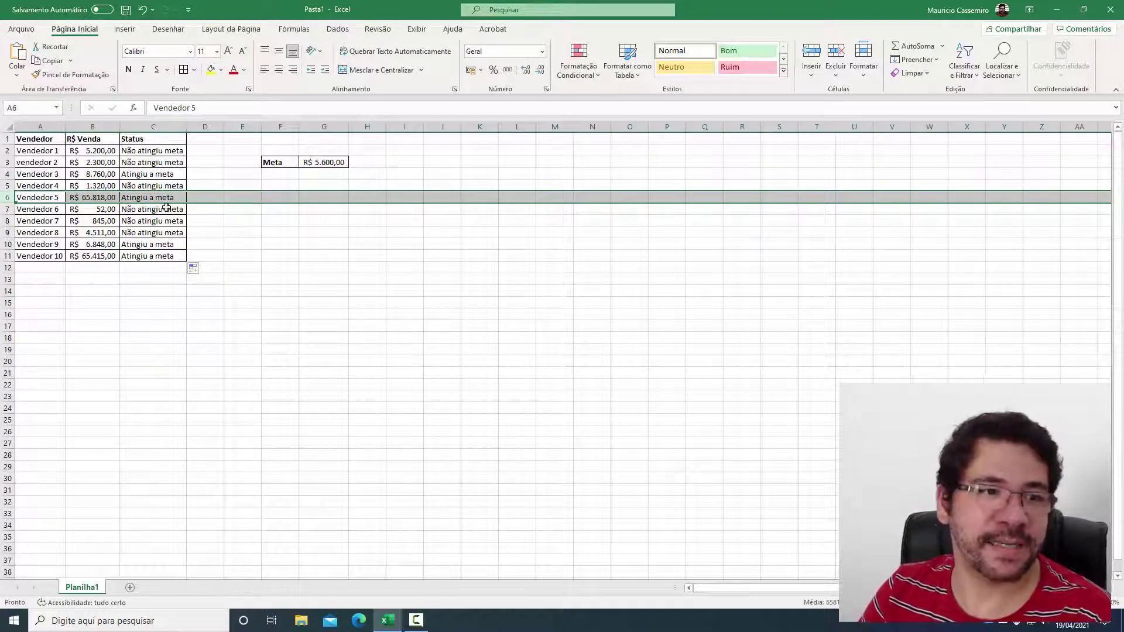
{"action": "left_click_drag", "start_coordinate": [149, 209], "coordinate": [91, 238]}
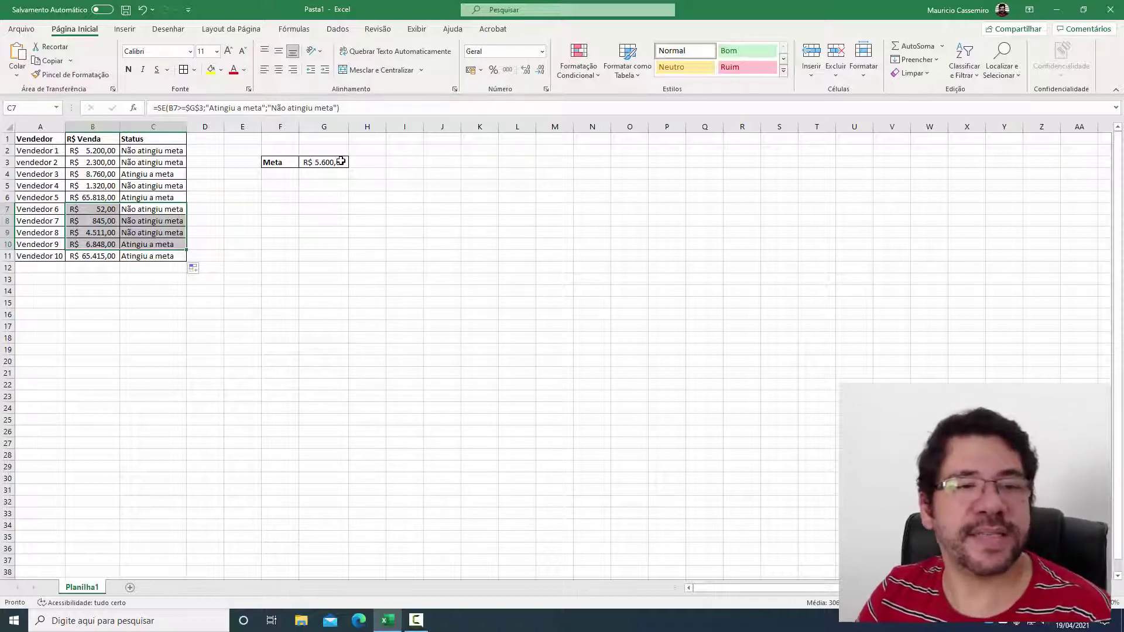
{"action": "left_click", "coordinate": [276, 276]}
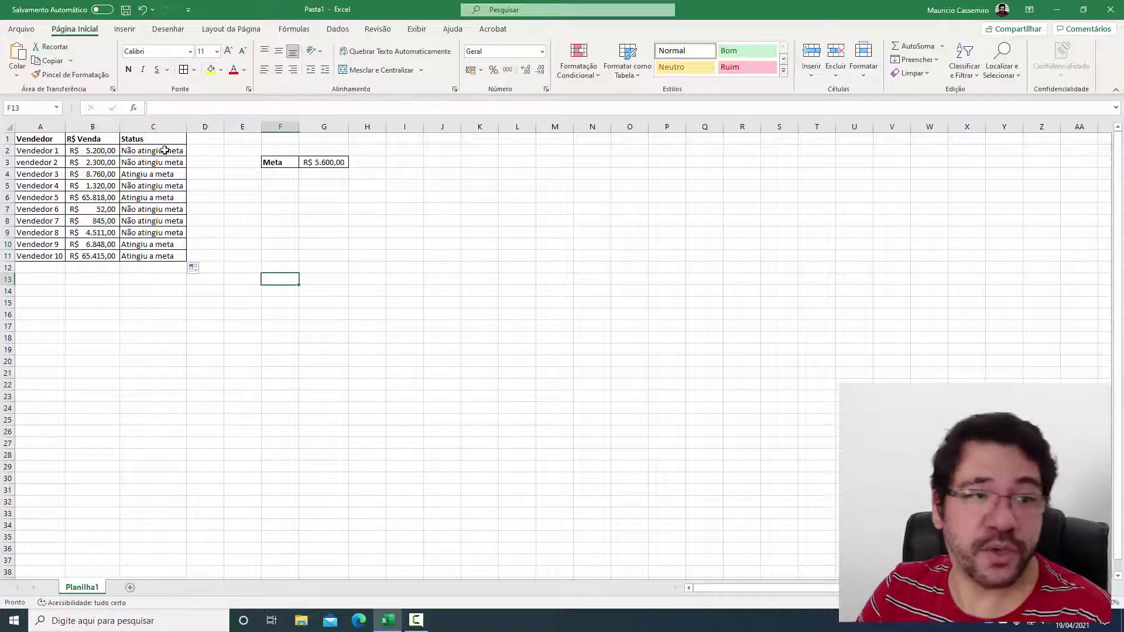
Examine which cells the copied SE formulas in C3 and C4 refer to, leaving both formulas as they are
{"action": "left_click", "coordinate": [153, 164]}
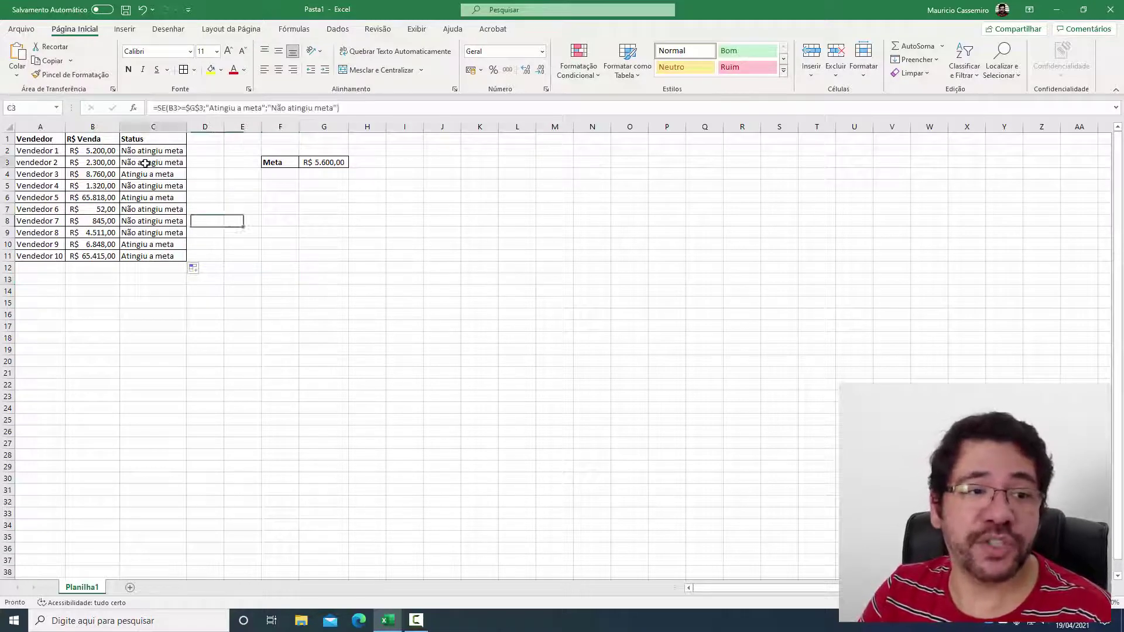
{"action": "left_click", "coordinate": [367, 105]}
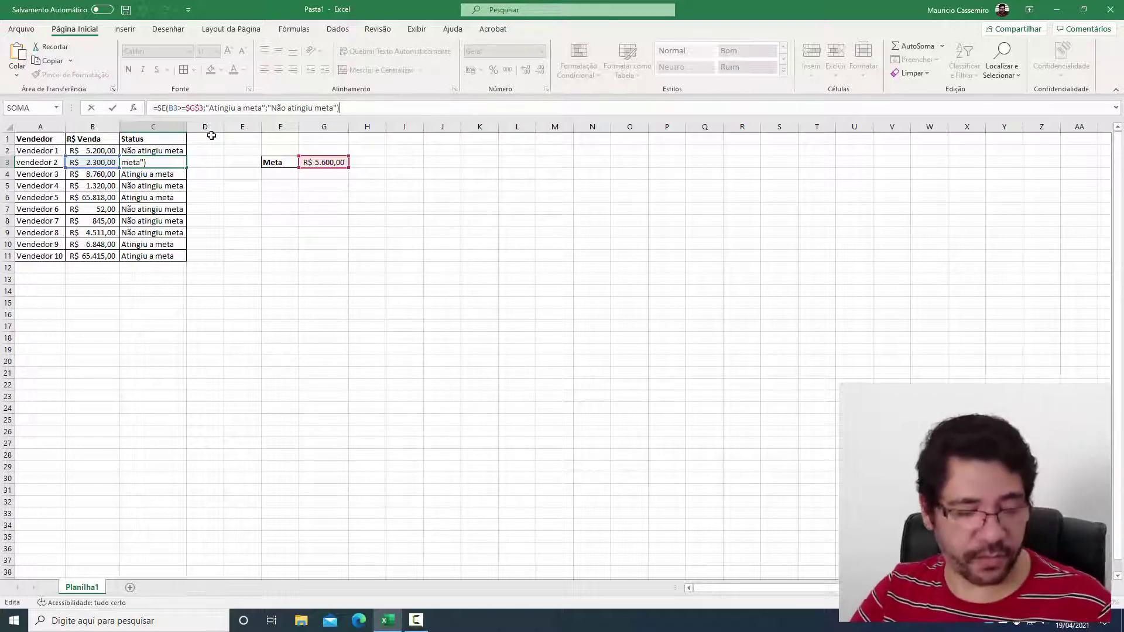
{"action": "key", "text": "Return"}
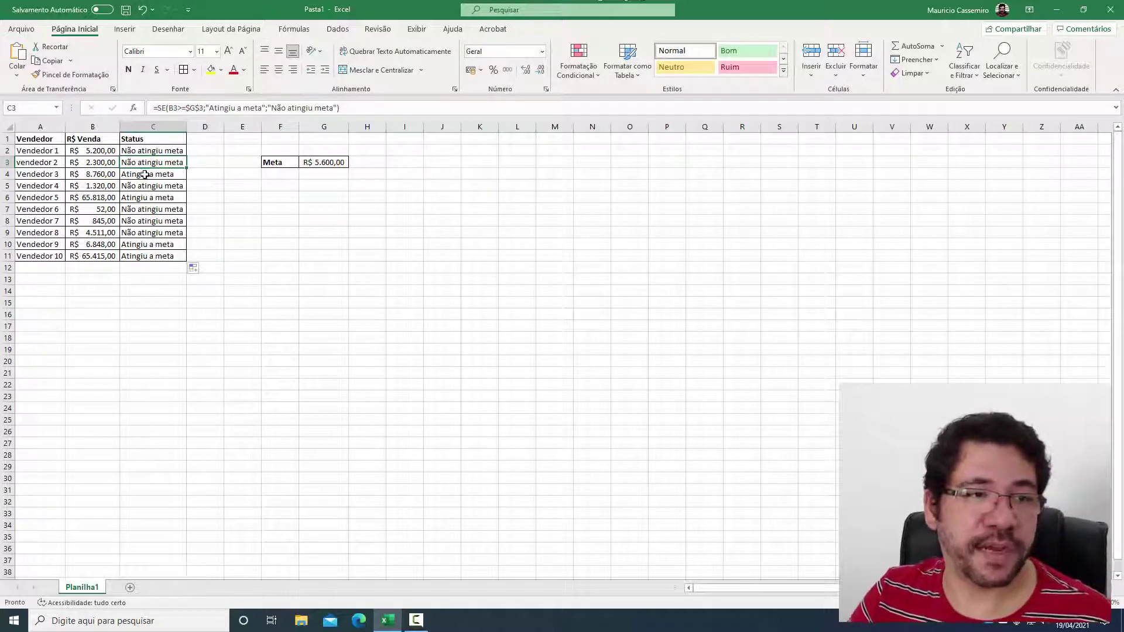
{"action": "left_click", "coordinate": [367, 107]}
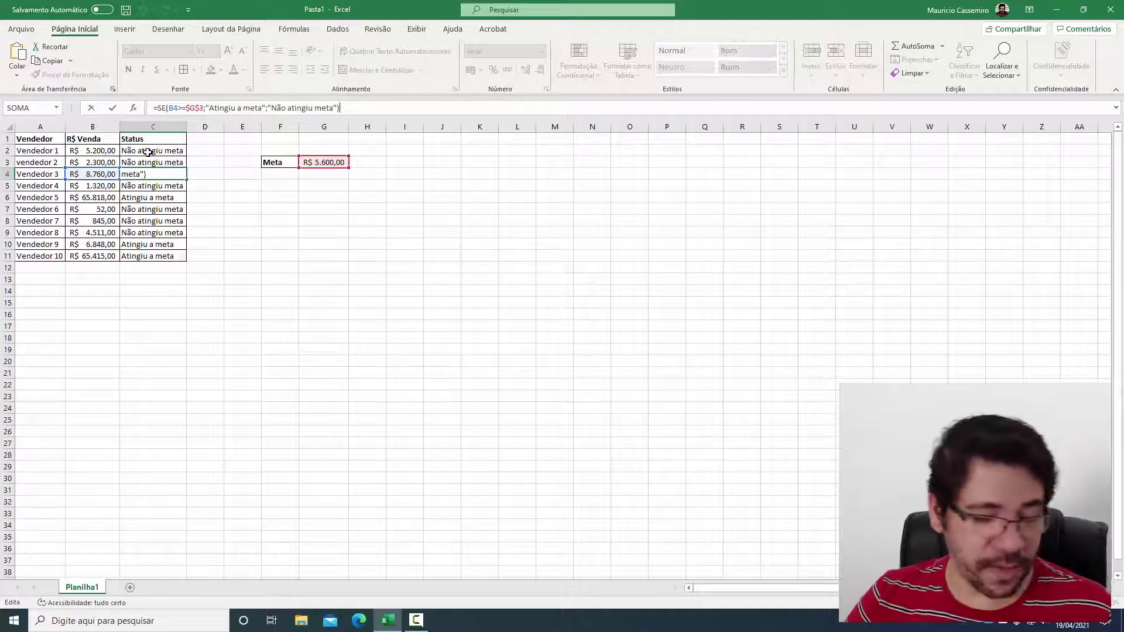
{"action": "key", "text": "Return"}
{"action": "left_click", "coordinate": [645, 336]}
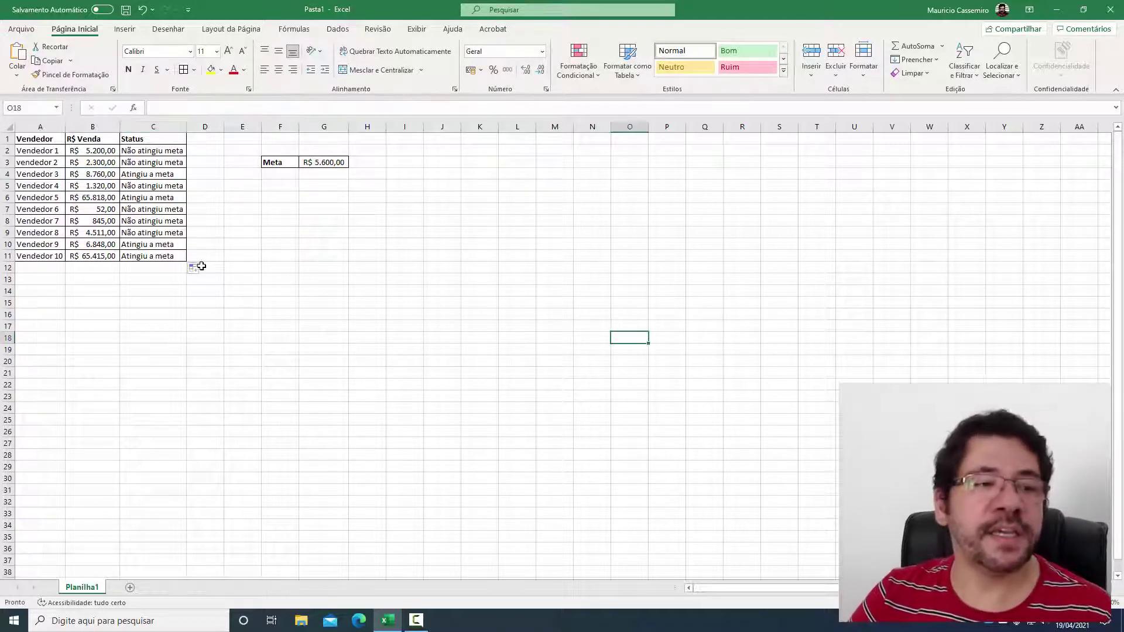
{"action": "left_click", "coordinate": [102, 289]}
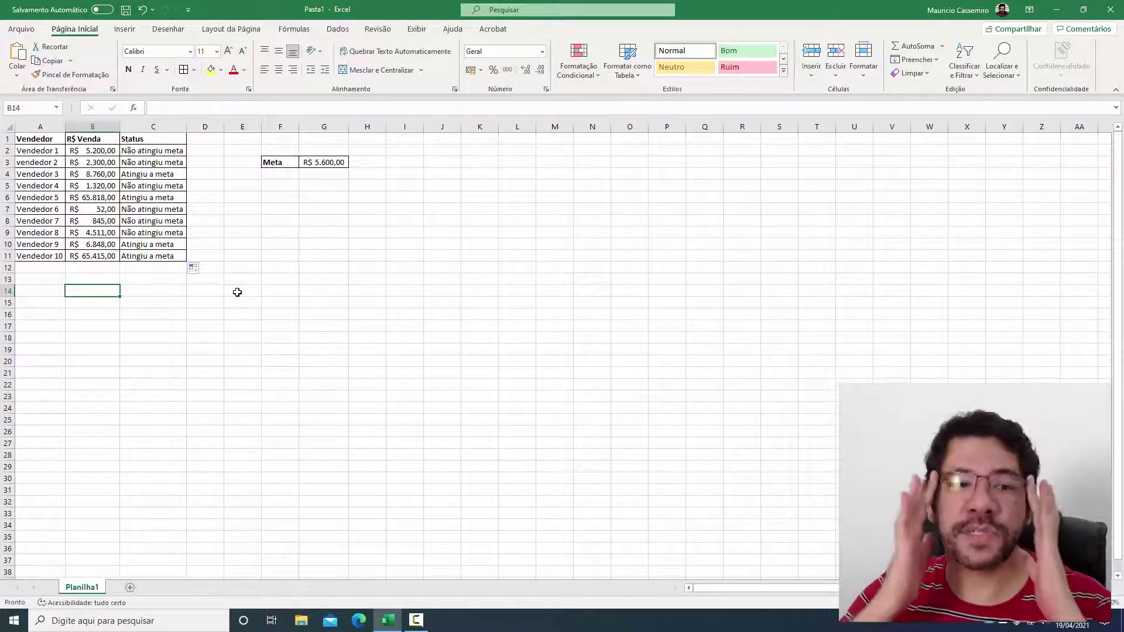